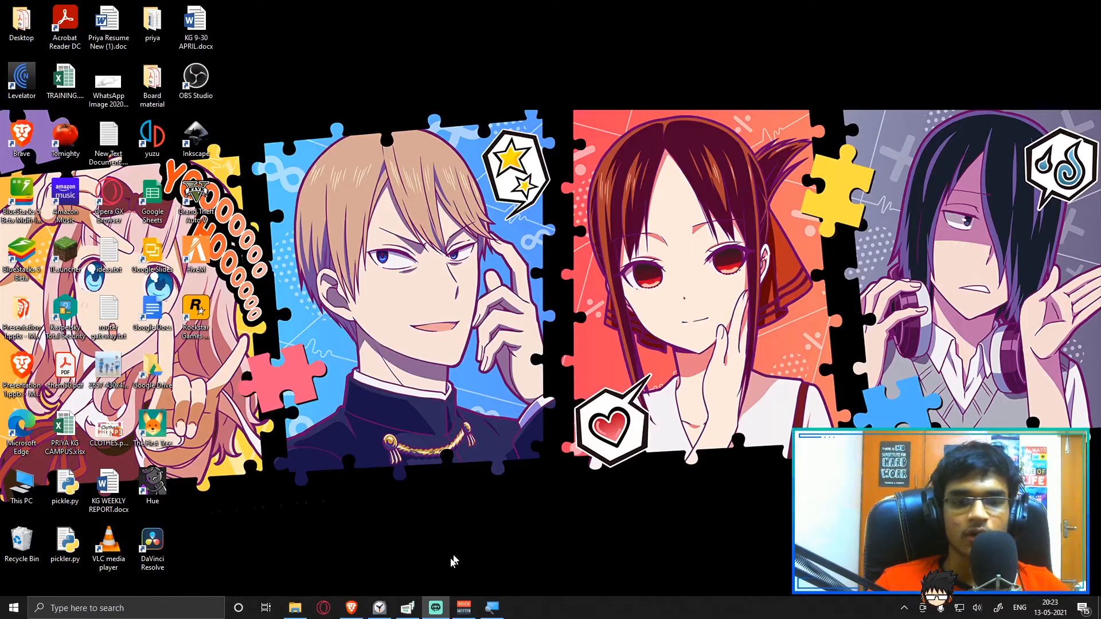
Open photopea.com in the Brave browser
{"action": "left_click", "coordinate": [351, 608]}
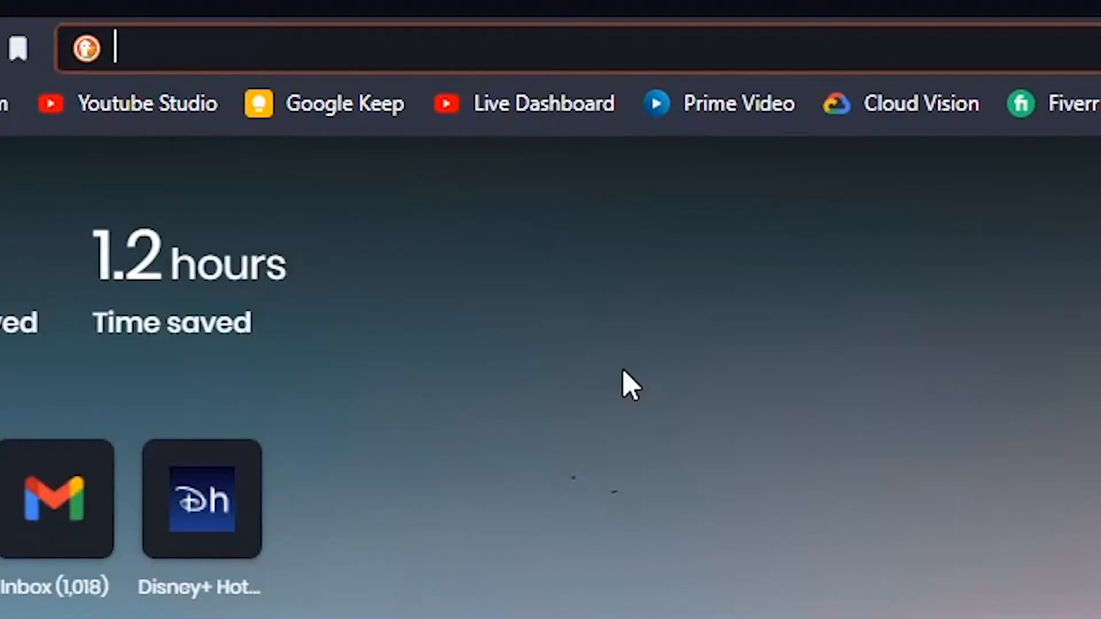
{"action": "type", "text": "photosh"}
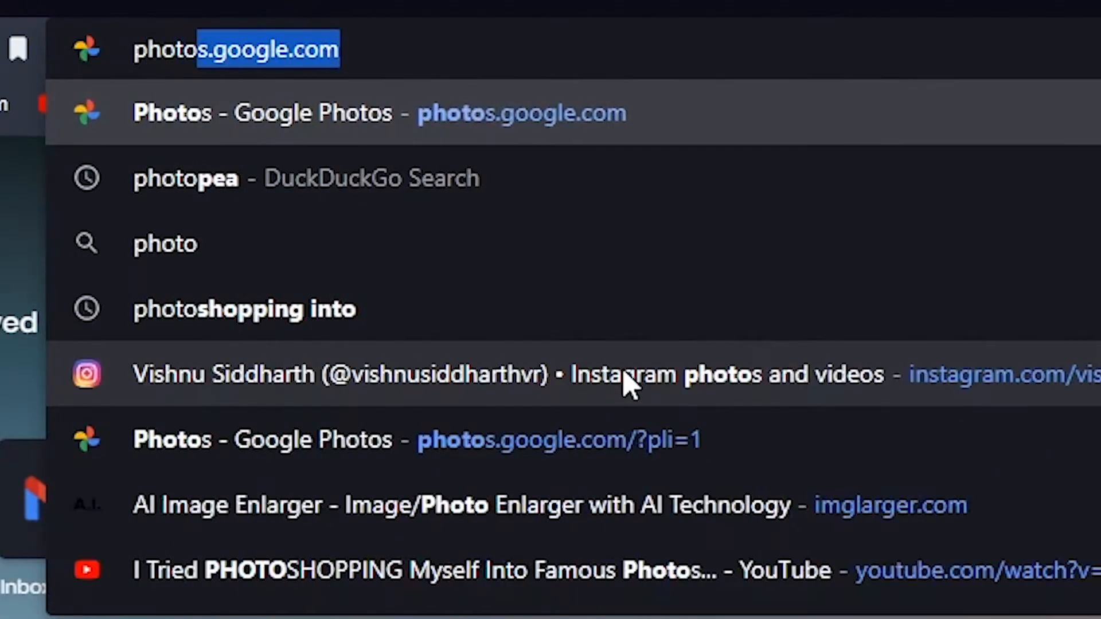
{"action": "key", "text": "BackSpace"}
{"action": "key", "text": "BackSpace"}
{"action": "type", "text": "pea.com"}
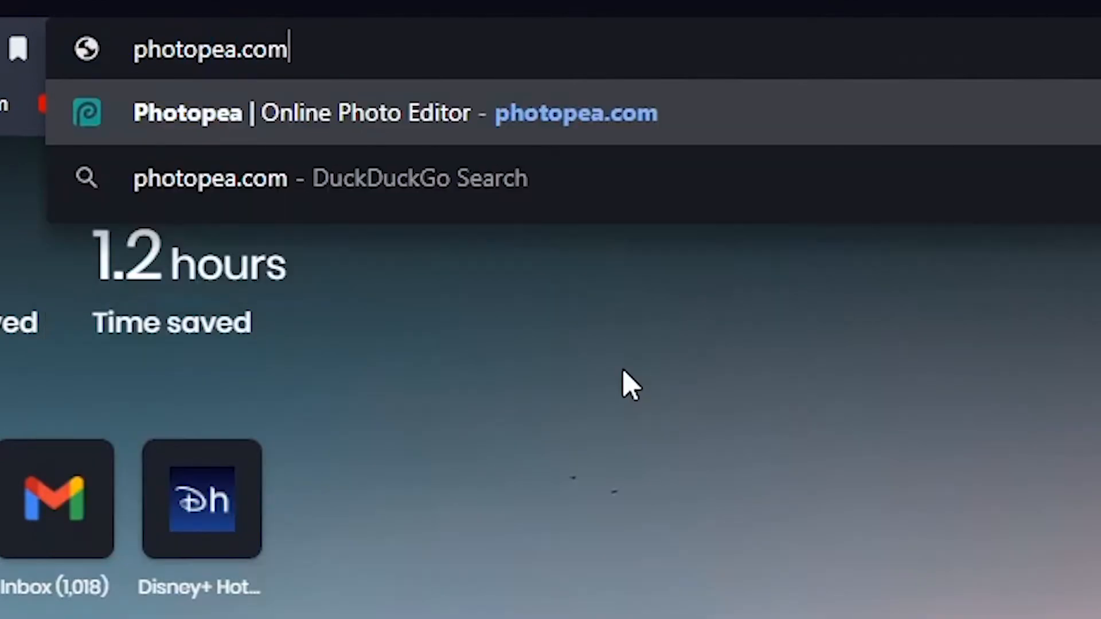
{"action": "key", "text": "Return"}
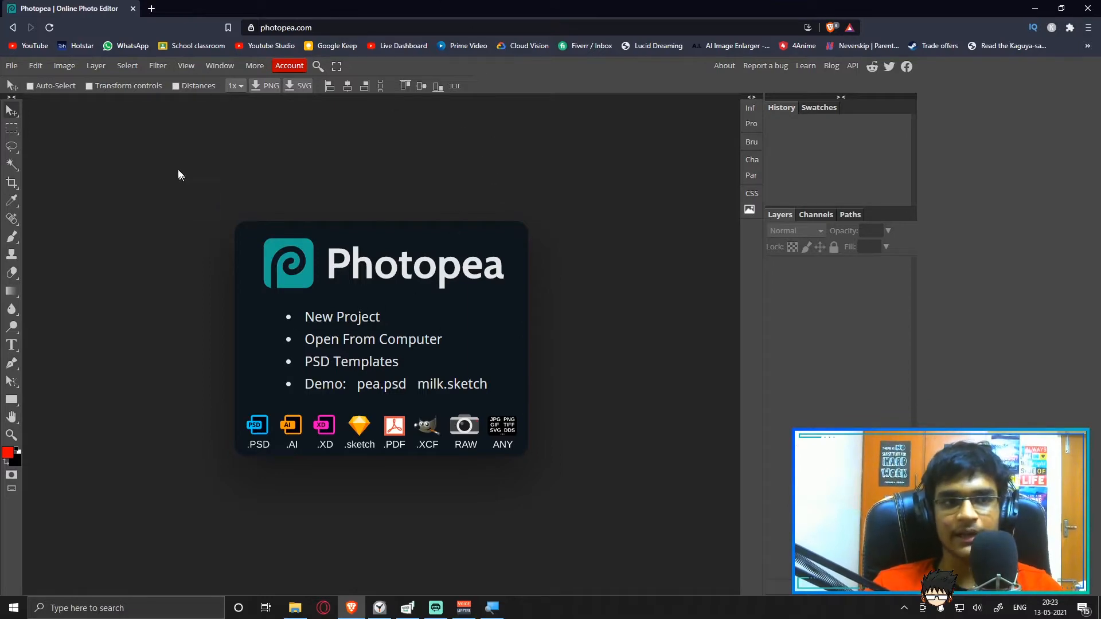
Start a new project and name it "tutorial"
{"action": "left_click", "coordinate": [13, 67]}
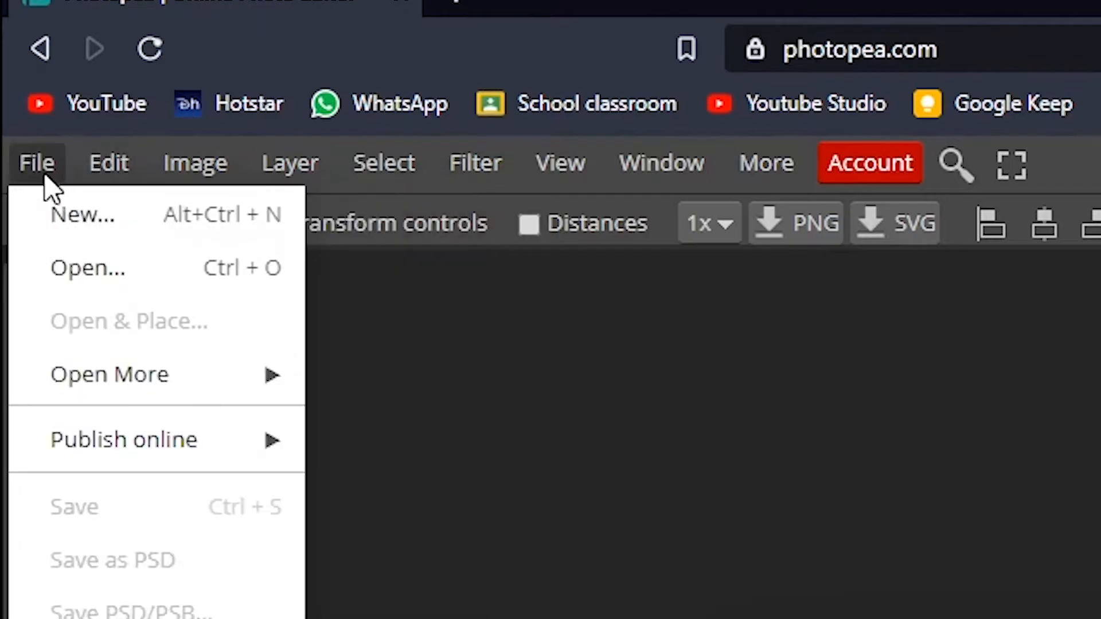
{"action": "left_click", "coordinate": [63, 218]}
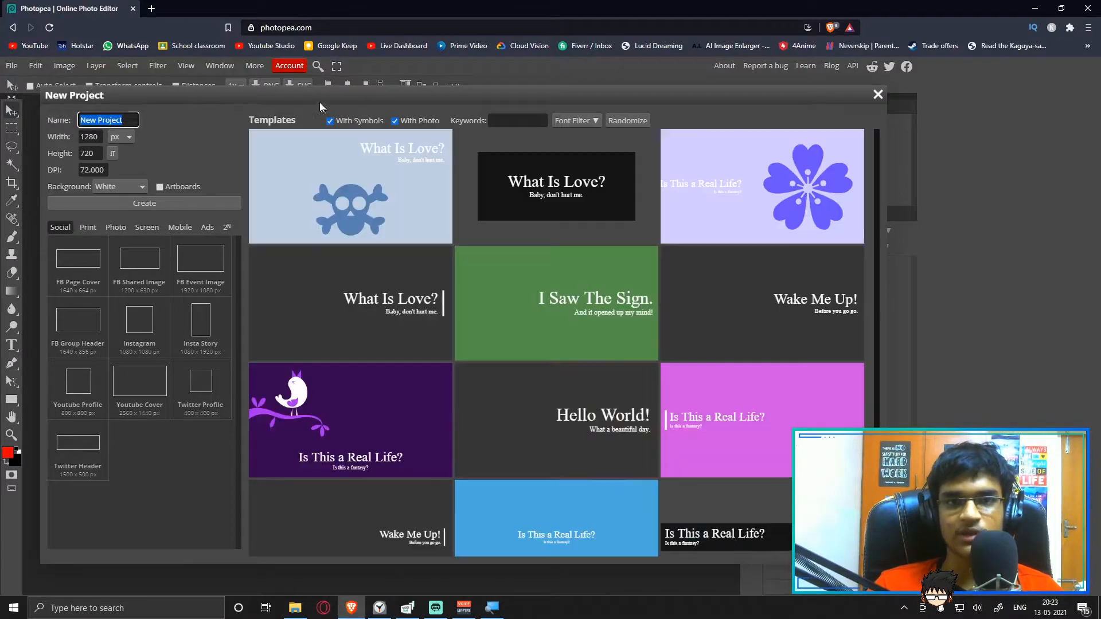
{"action": "left_click_drag", "start_coordinate": [259, 92], "coordinate": [270, 79]}
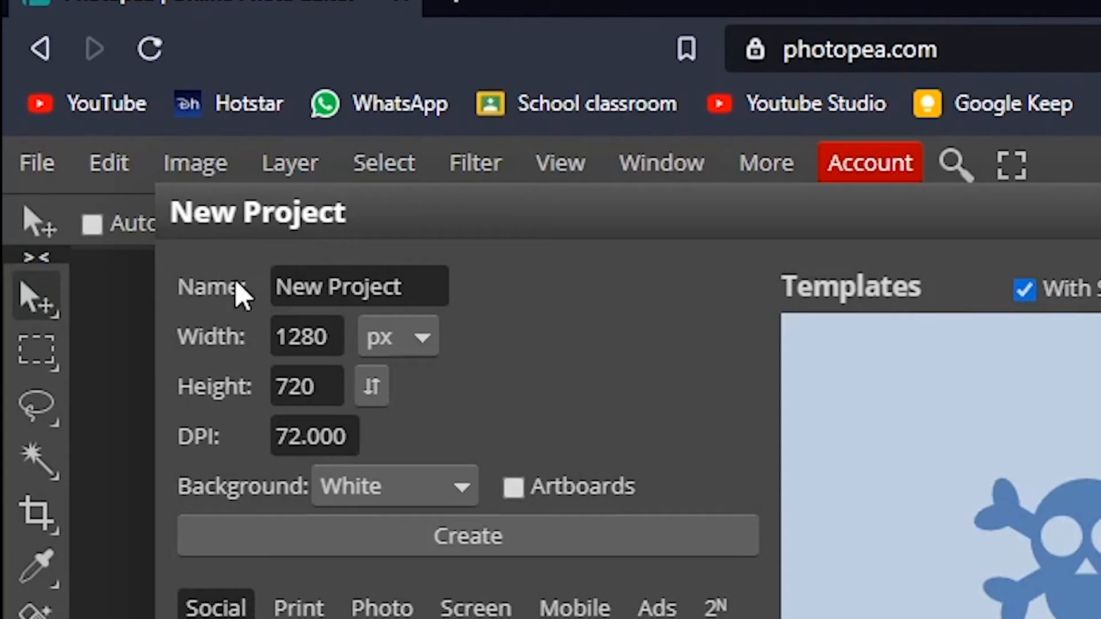
{"action": "left_click", "coordinate": [403, 285]}
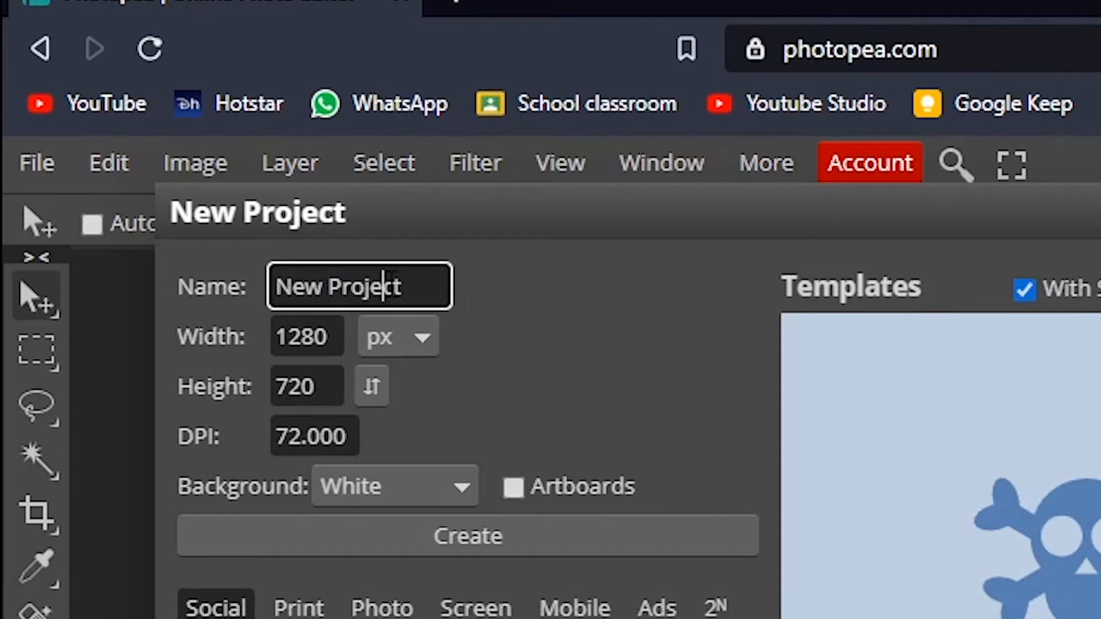
{"action": "left_click_drag", "start_coordinate": [419, 285], "coordinate": [7, 320]}
{"action": "type", "text": "tut"}
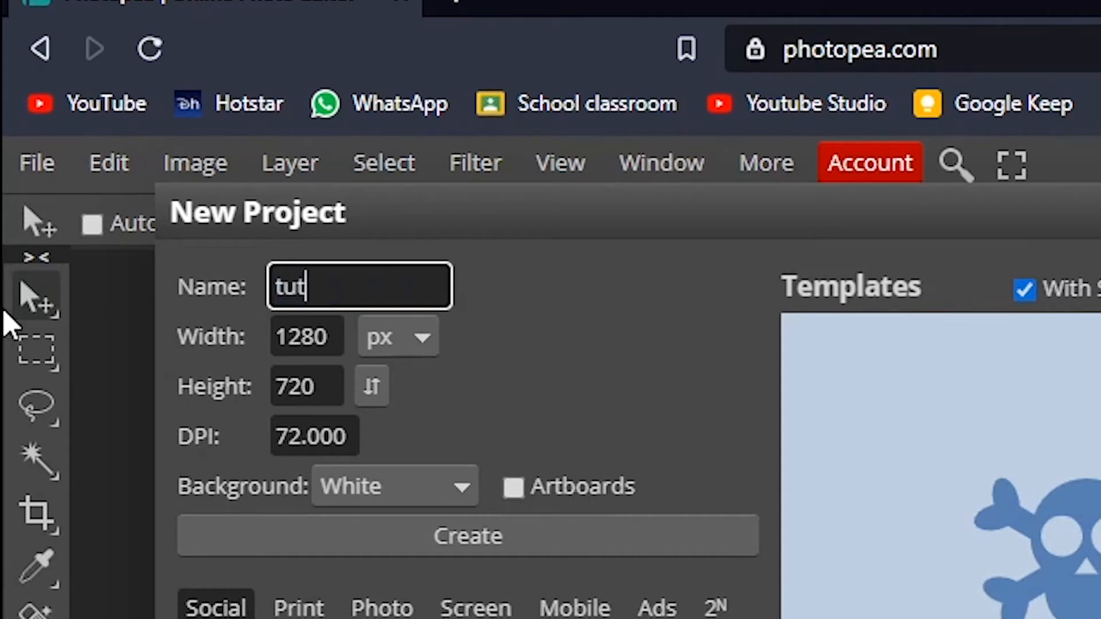
{"action": "type", "text": "orial"}
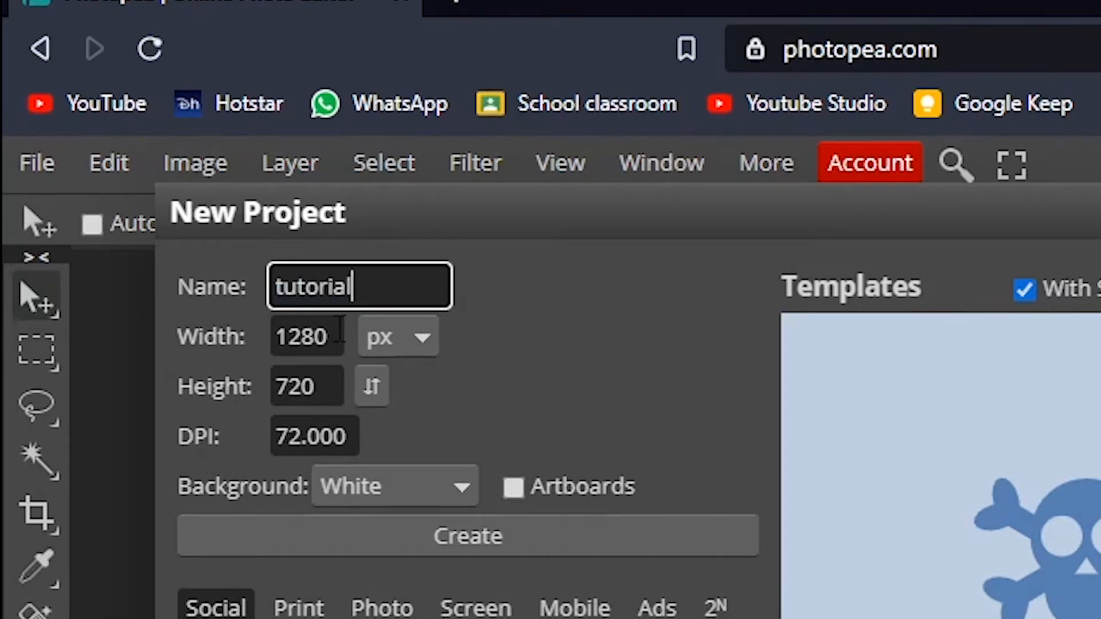
Set the project's width to 1920 px, height to 1080 px and resolution to 300 DPI
{"action": "key", "text": "Tab"}
{"action": "type", "text": "1920"}
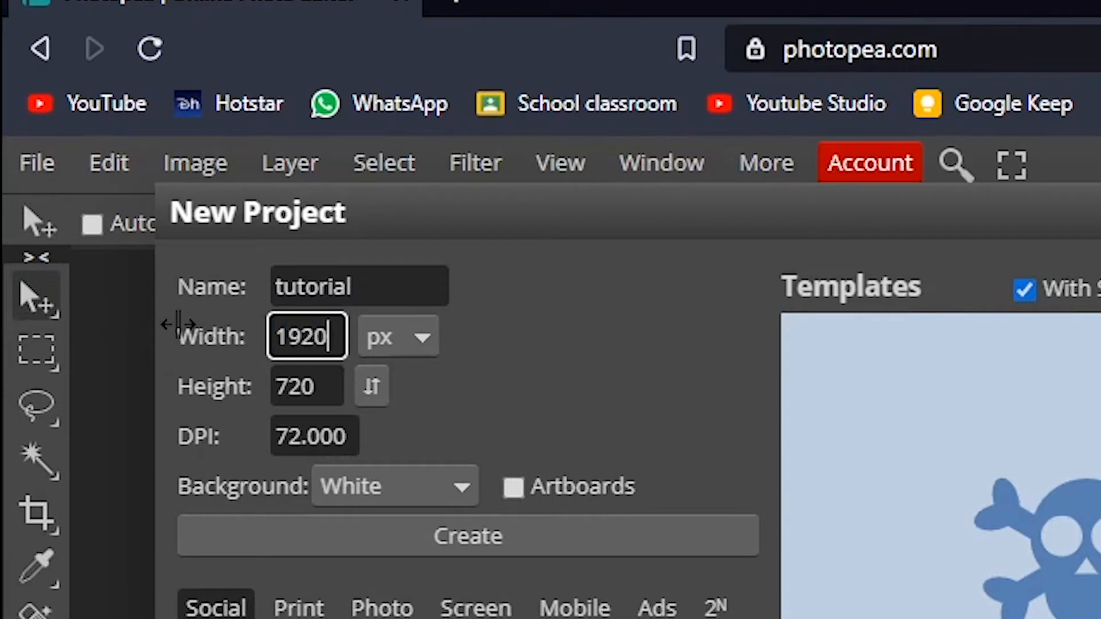
{"action": "key", "text": "Tab"}
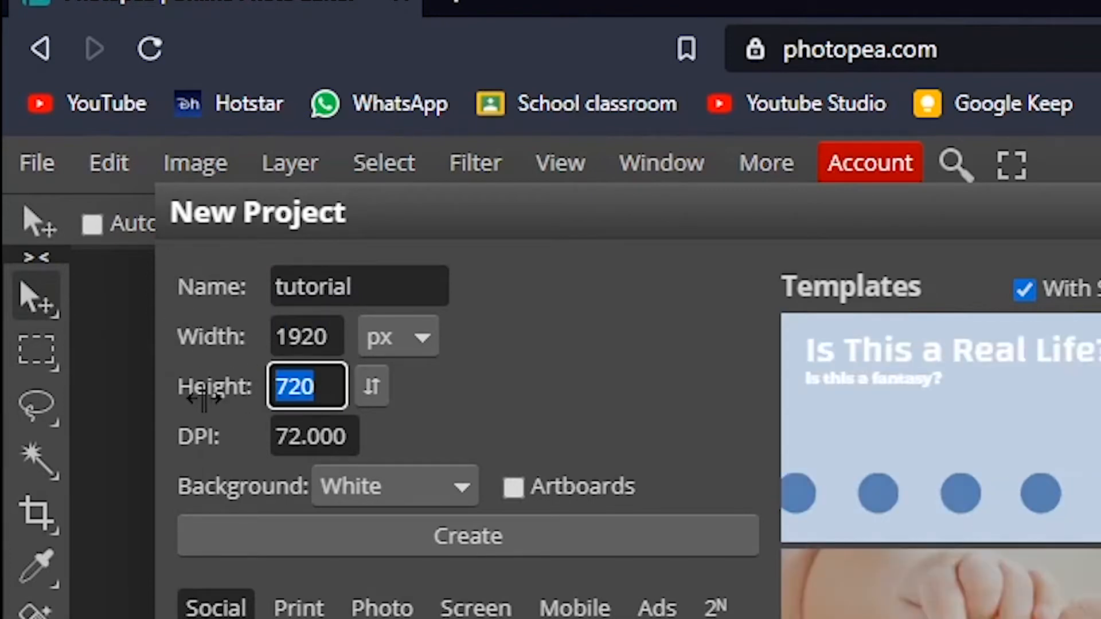
{"action": "type", "text": "1080"}
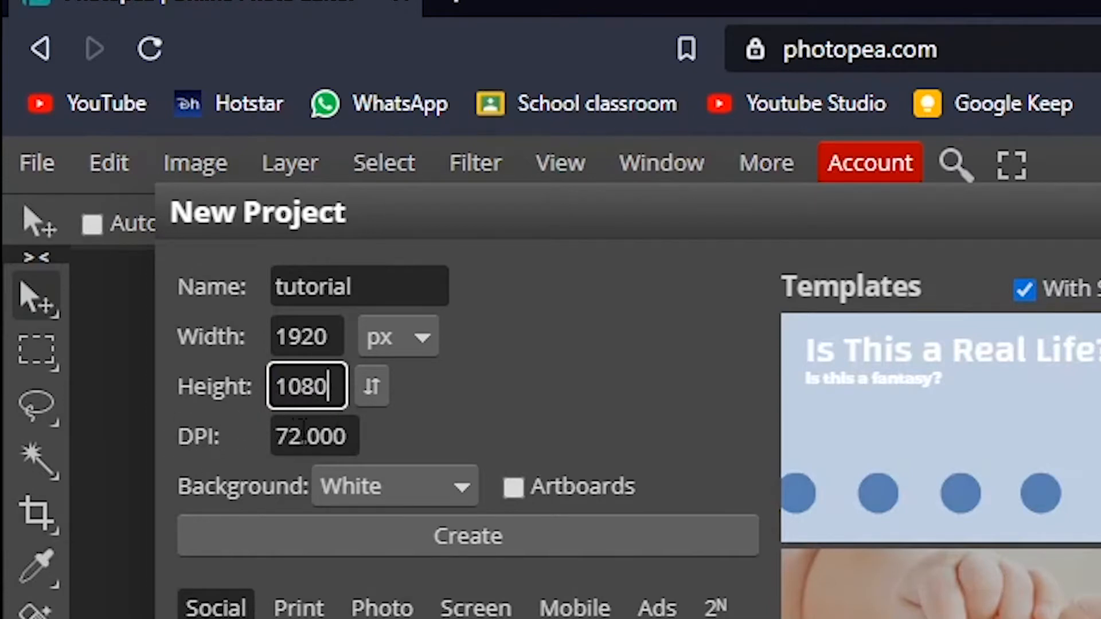
{"action": "key", "text": "Tab"}
{"action": "type", "text": "300"}
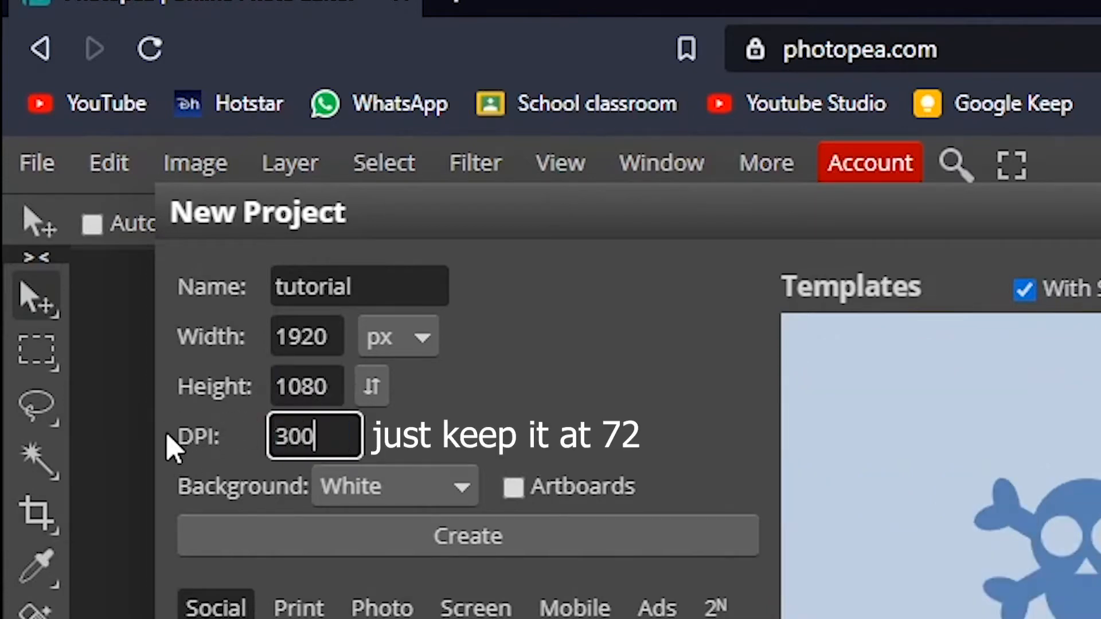
Change the project size to 8000 by 4500 px and create the document with a white background
{"action": "left_click", "coordinate": [515, 340]}
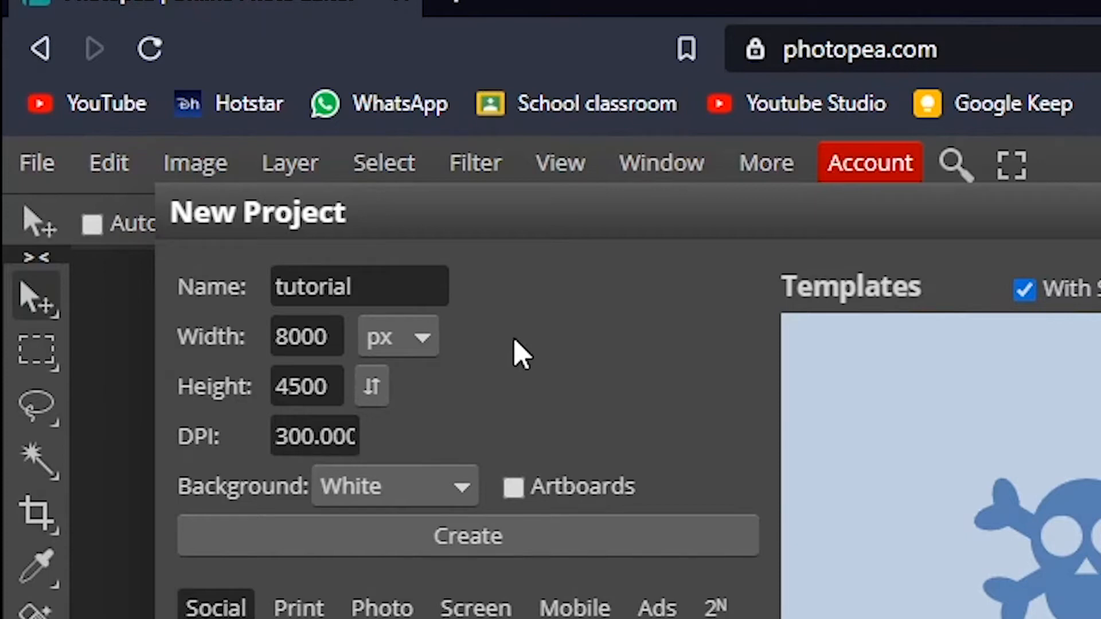
{"action": "left_click", "coordinate": [468, 536]}
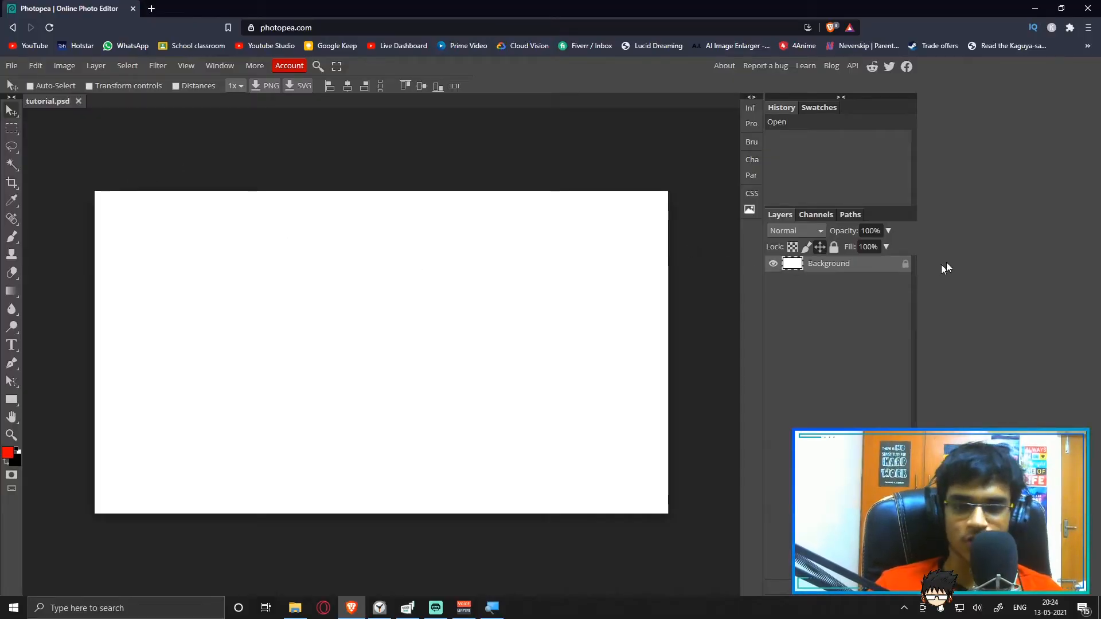
Search the web in a new tab for "fortnite character poses transparent" and show the image results
{"action": "left_click", "coordinate": [151, 9]}
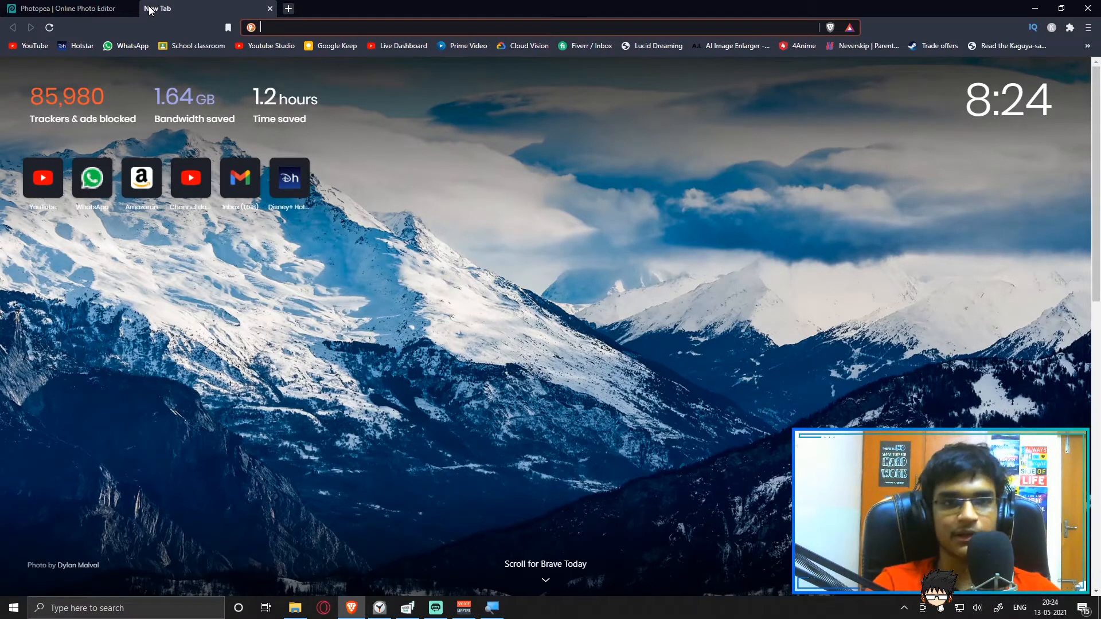
{"action": "type", "text": "fortnite"}
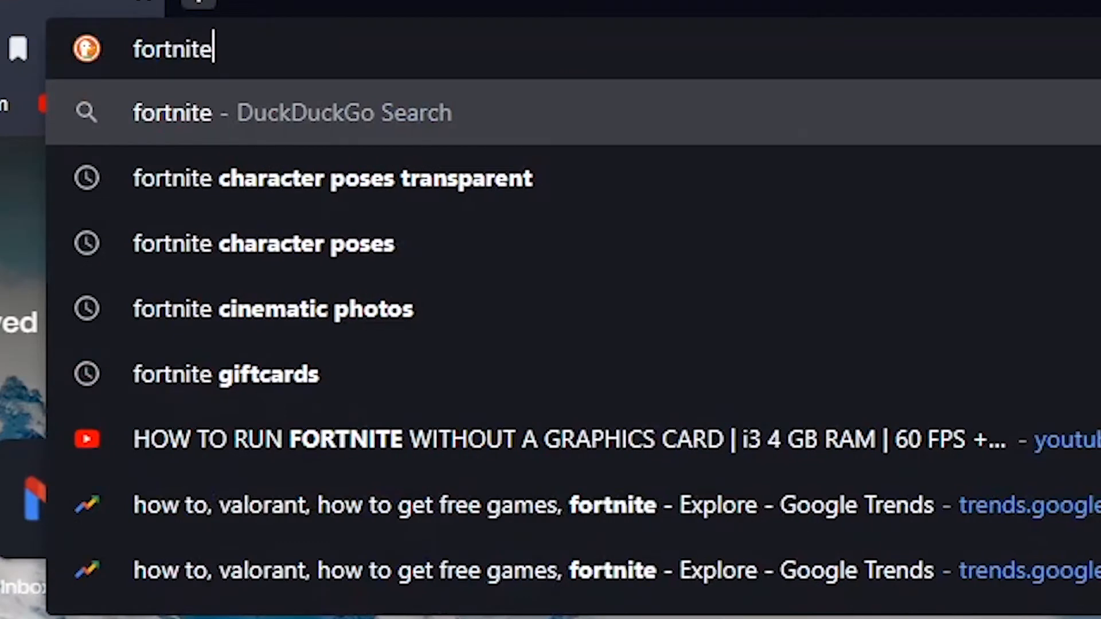
{"action": "type", "text": " character poses"}
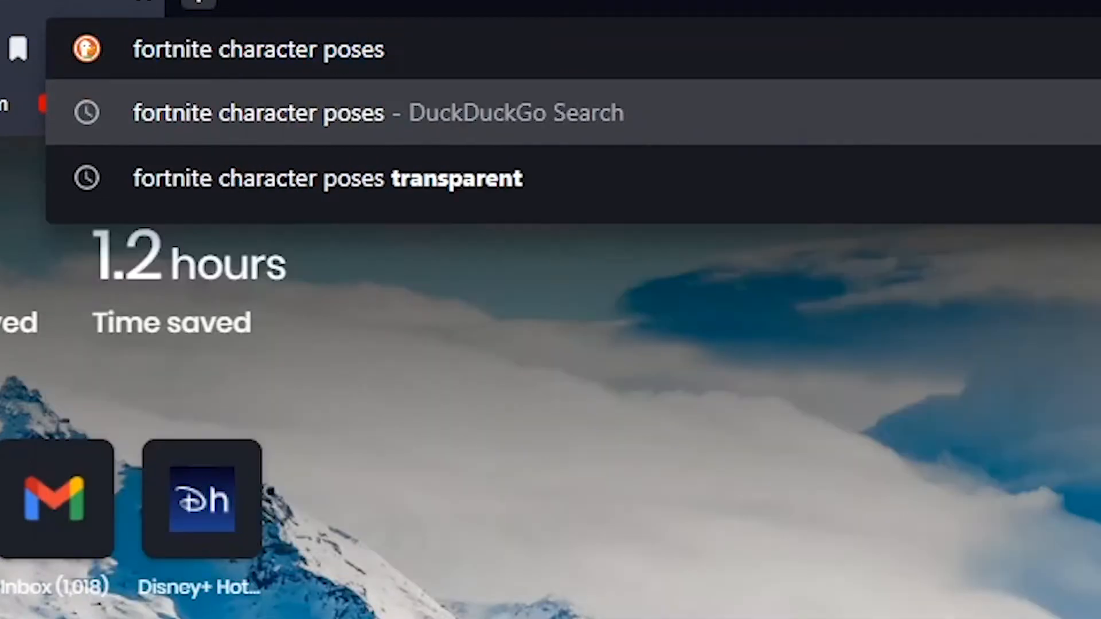
{"action": "key", "text": "Down"}
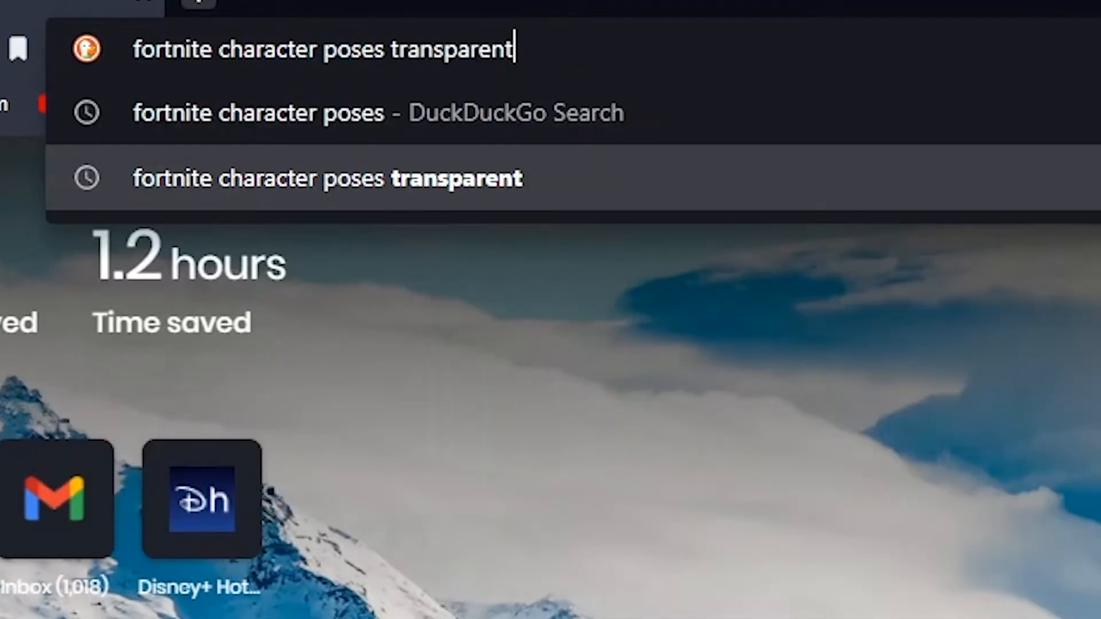
{"action": "key", "text": "Return"}
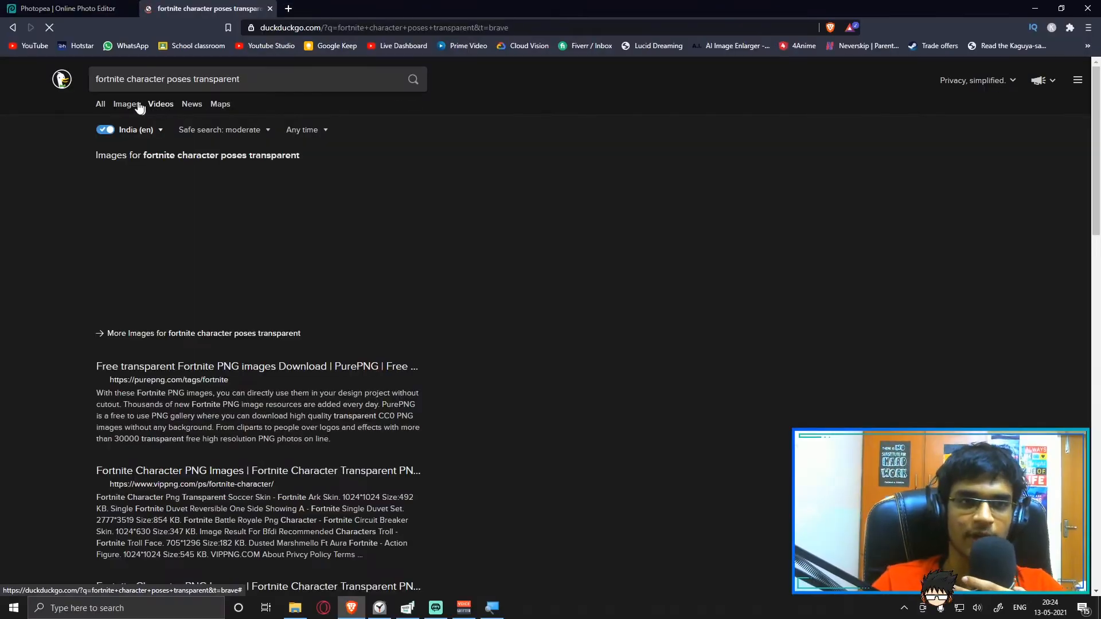
{"action": "left_click", "coordinate": [129, 106]}
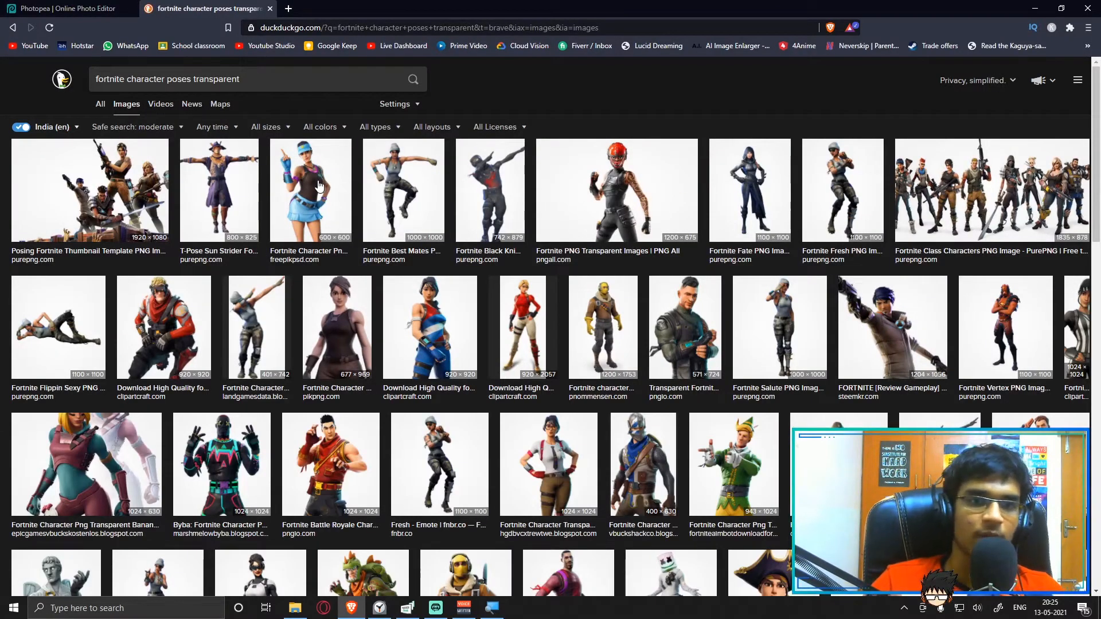
Save the image of the blue-visor Fortnite character as download (1).png in the Photoshopping folder
{"action": "left_click", "coordinate": [338, 185]}
{"action": "right_click", "coordinate": [367, 359]}
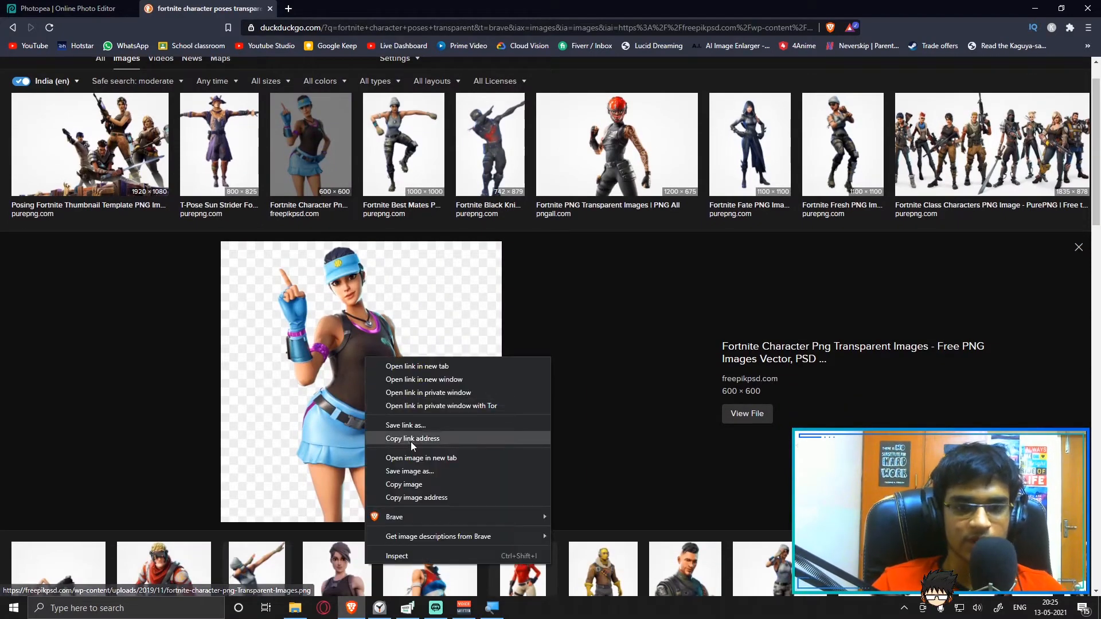
{"action": "left_click", "coordinate": [396, 481]}
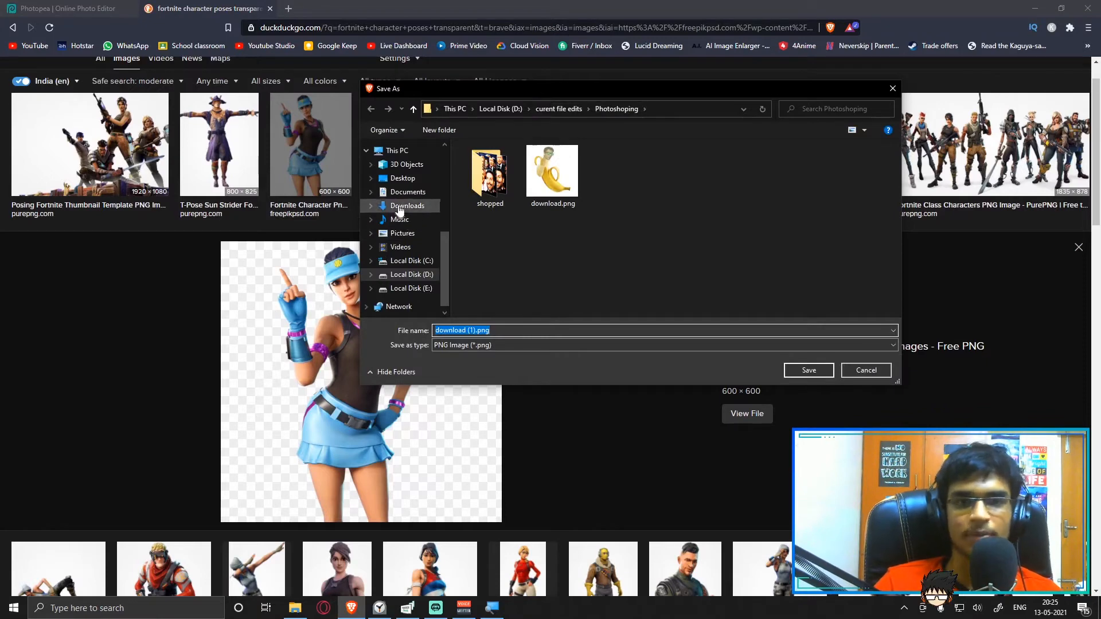
{"action": "left_click", "coordinate": [809, 370]}
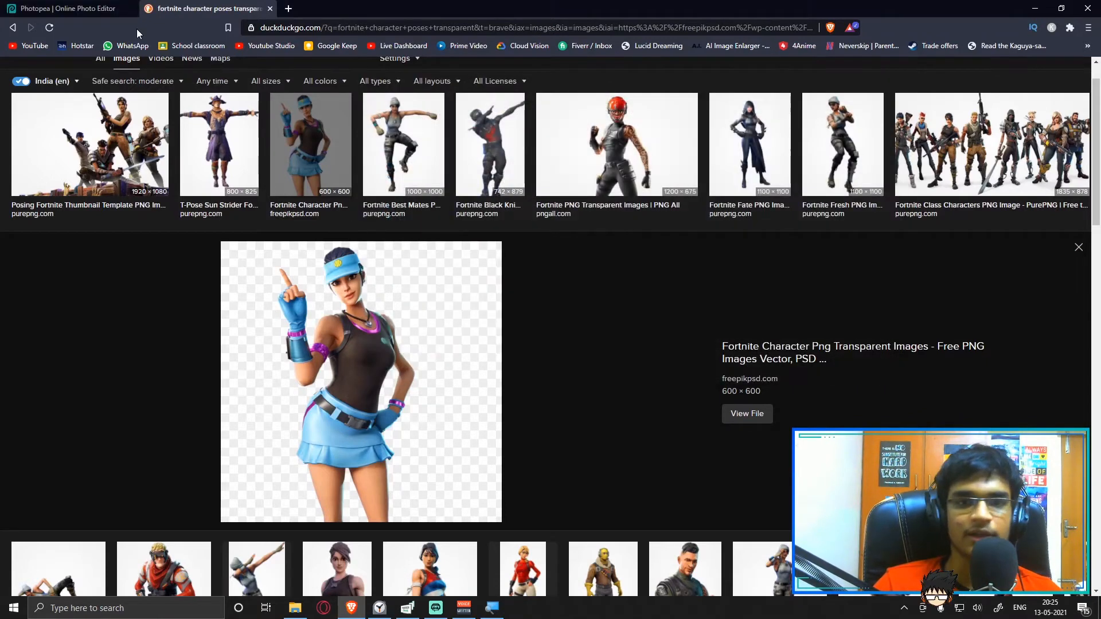
Return to the Photopea project and place download (1).png from the Photoshopping folder inside curent file edits
{"action": "left_click", "coordinate": [68, 9]}
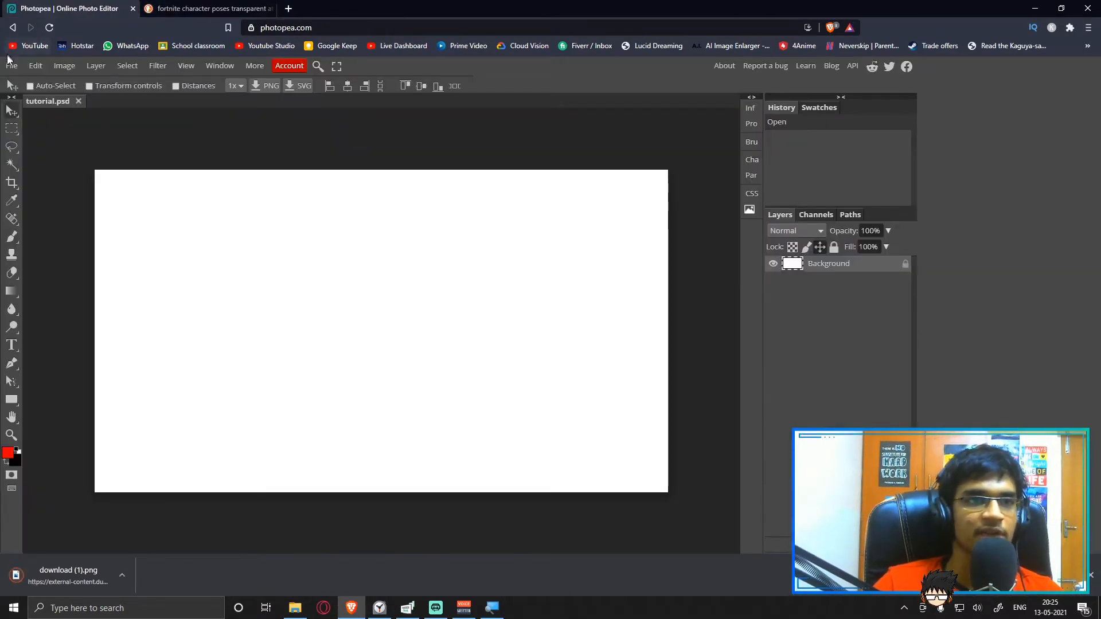
{"action": "left_click", "coordinate": [12, 66]}
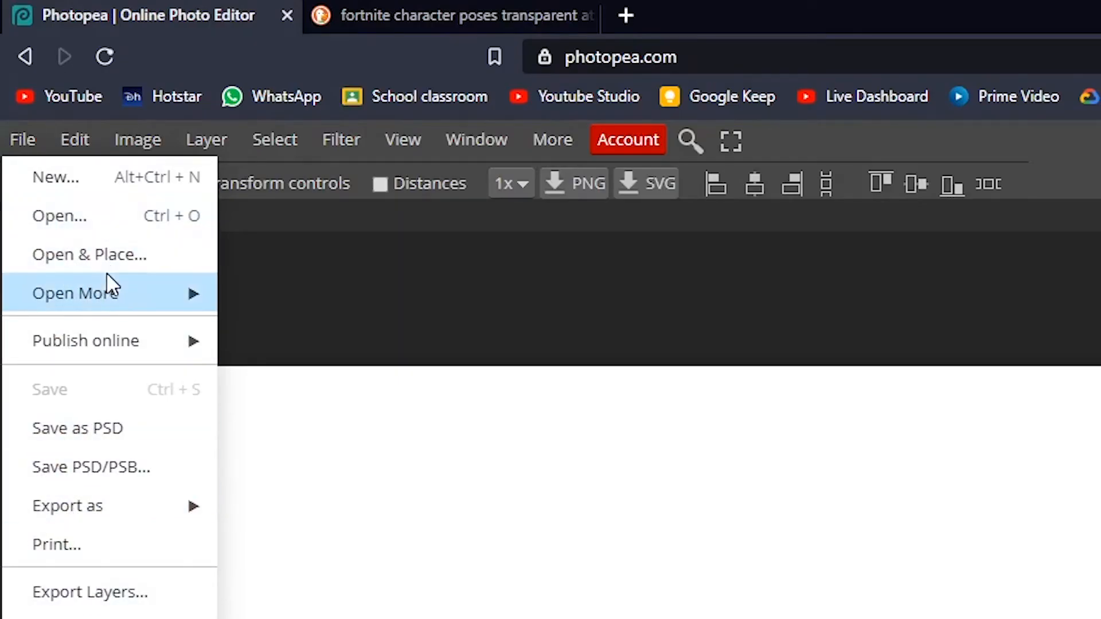
{"action": "left_click", "coordinate": [109, 248]}
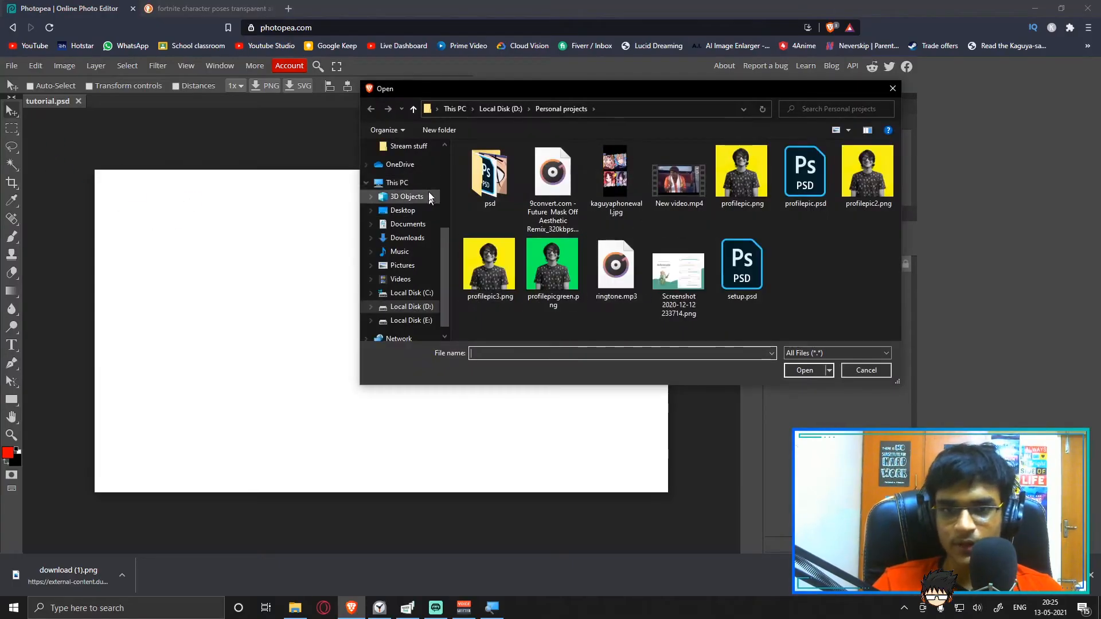
{"action": "scroll", "coordinate": [426, 166], "scroll_direction": "up", "scroll_amount": 3}
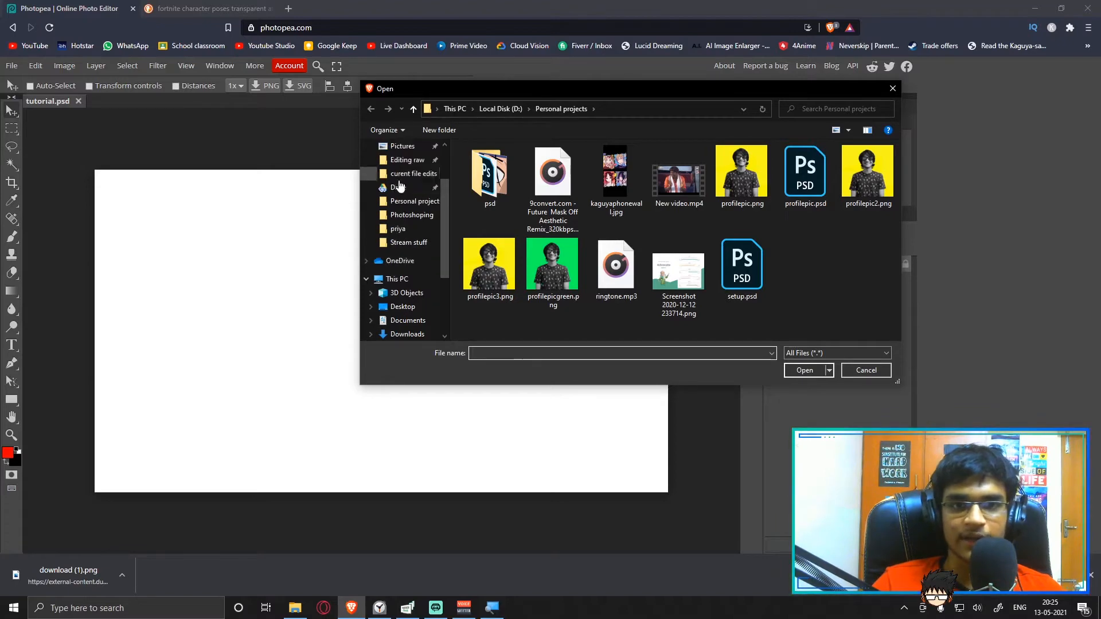
{"action": "left_click", "coordinate": [410, 187]}
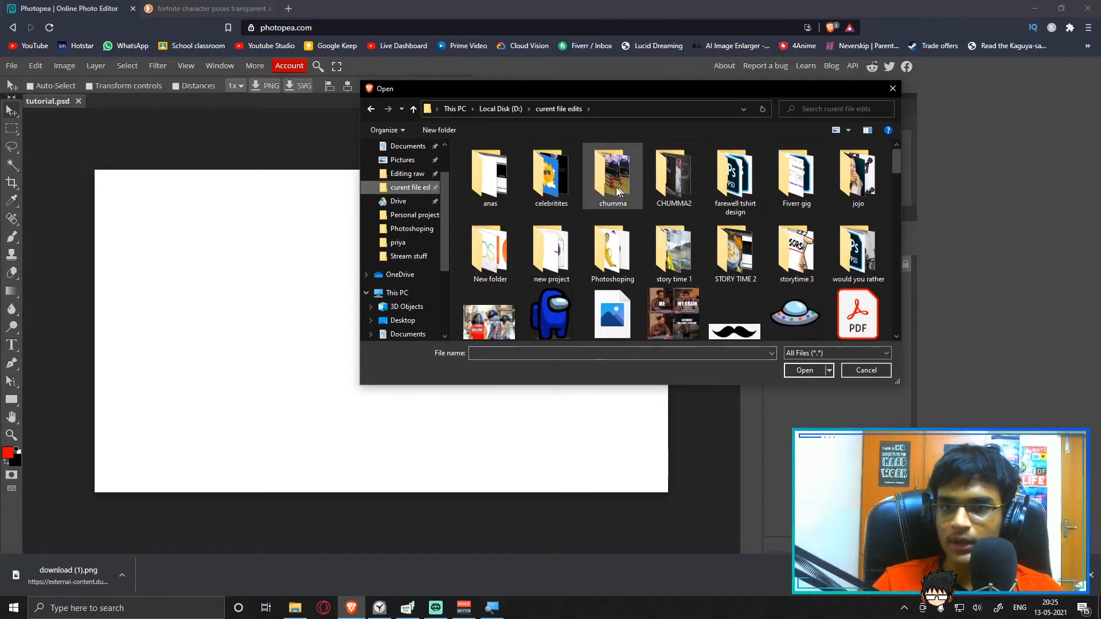
{"action": "double_click", "coordinate": [611, 252]}
{"action": "double_click", "coordinate": [598, 187]}
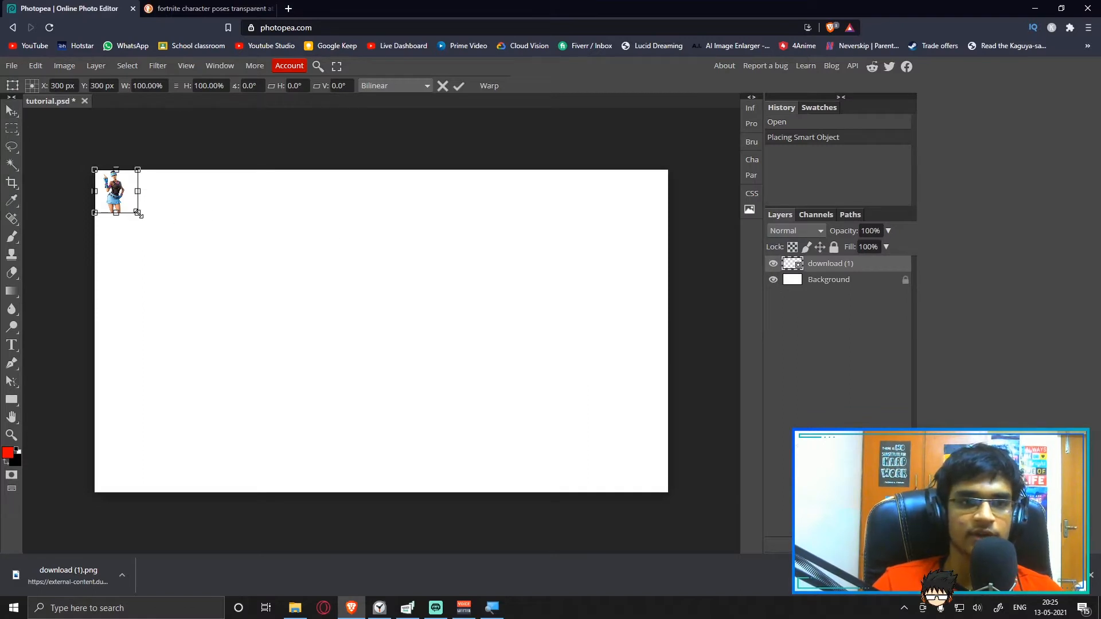
Move the placed character from the canvas corner to near its centre and turn on transform controls
{"action": "left_click_drag", "start_coordinate": [139, 213], "coordinate": [433, 290]}
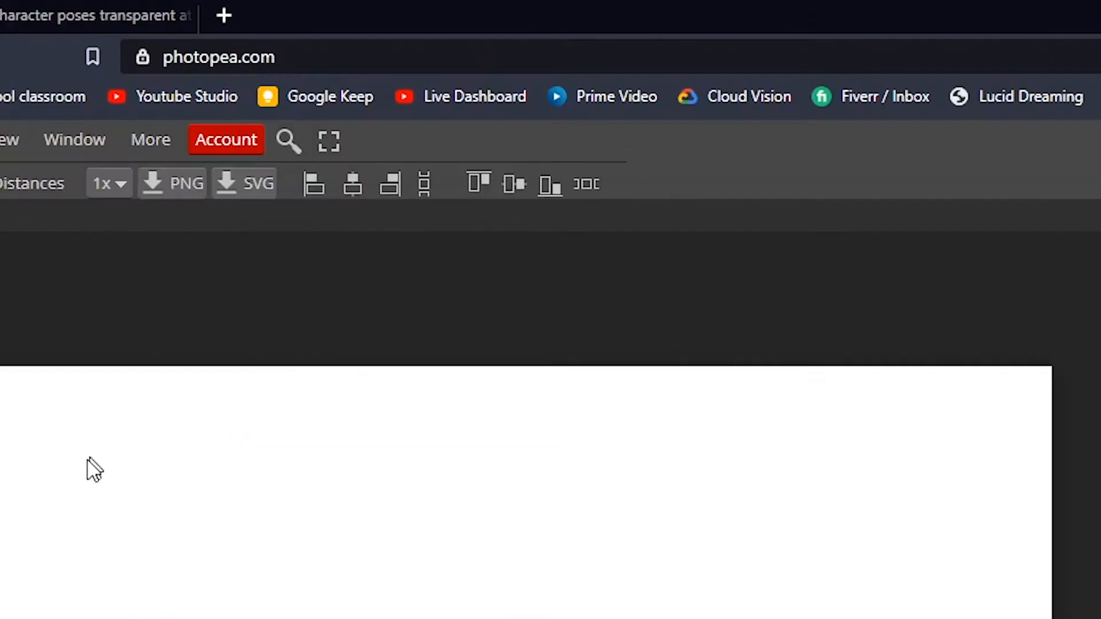
{"action": "left_click_drag", "start_coordinate": [123, 194], "coordinate": [365, 282]}
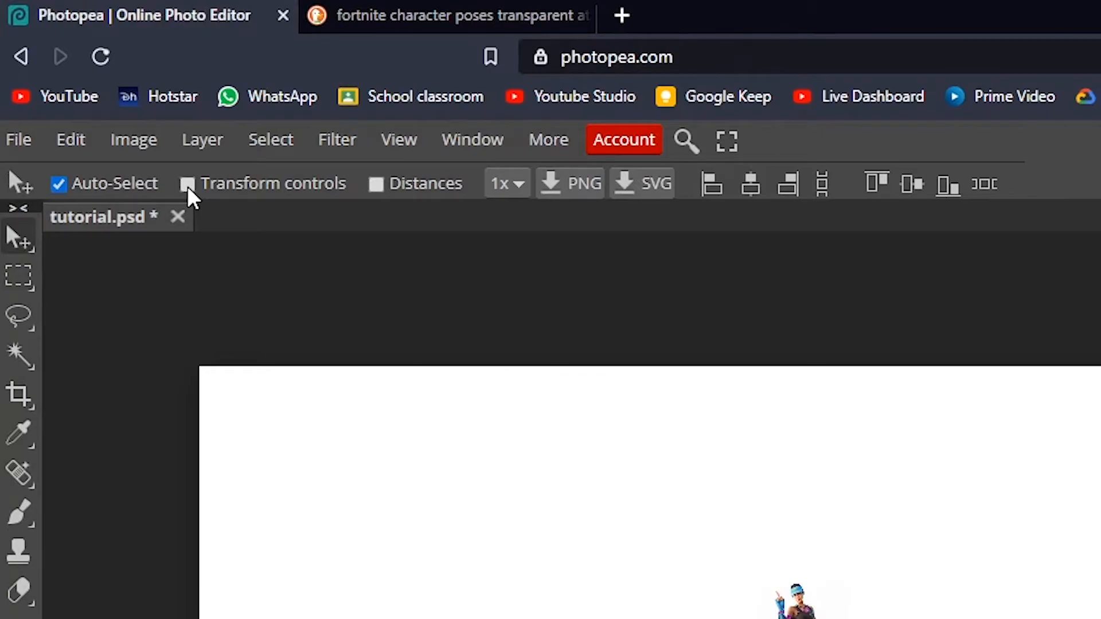
{"action": "left_click", "coordinate": [187, 184]}
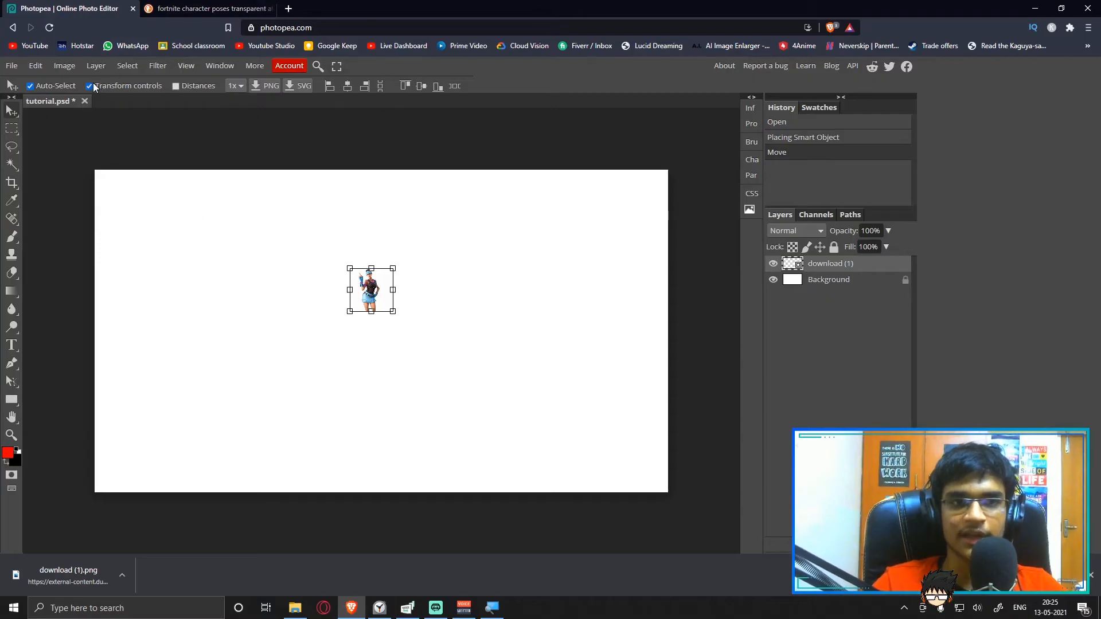
{"action": "key", "text": "ctrl"}
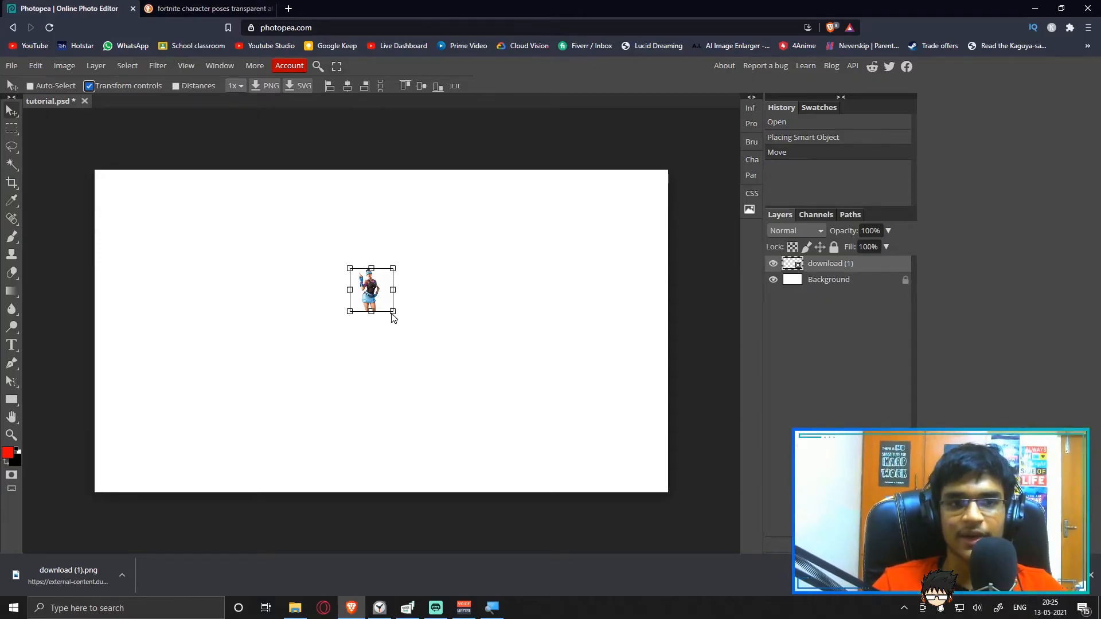
Enlarge the placed character proportionally and move it to the canvas's right half, with its legs meeting the lower edge
{"action": "left_click_drag", "start_coordinate": [393, 311], "coordinate": [487, 372]}
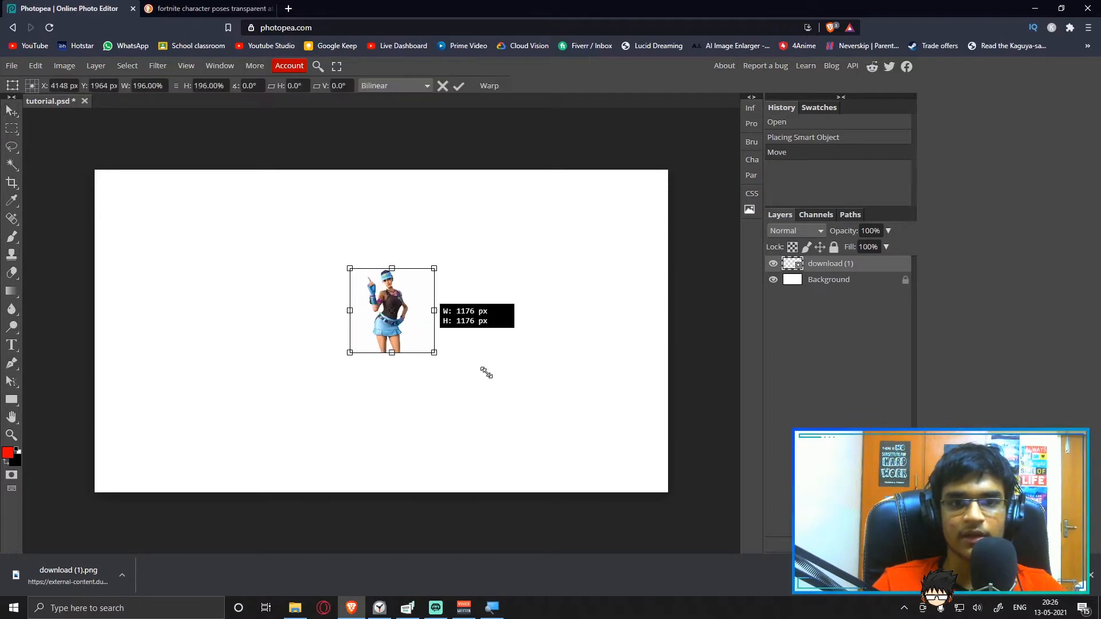
{"action": "left_click_drag", "start_coordinate": [525, 408], "coordinate": [620, 482]}
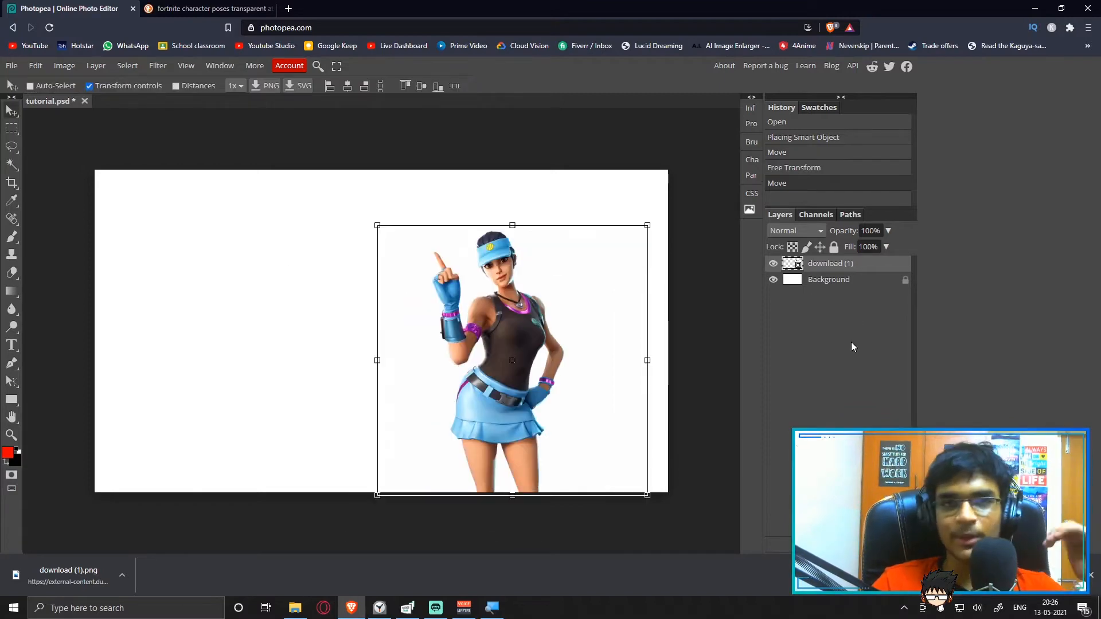
Search web images for "fortnite cinematic pictures" and paste a purple-sky landscape with a tree and bridge into the project directly above Background
{"action": "left_click", "coordinate": [840, 280]}
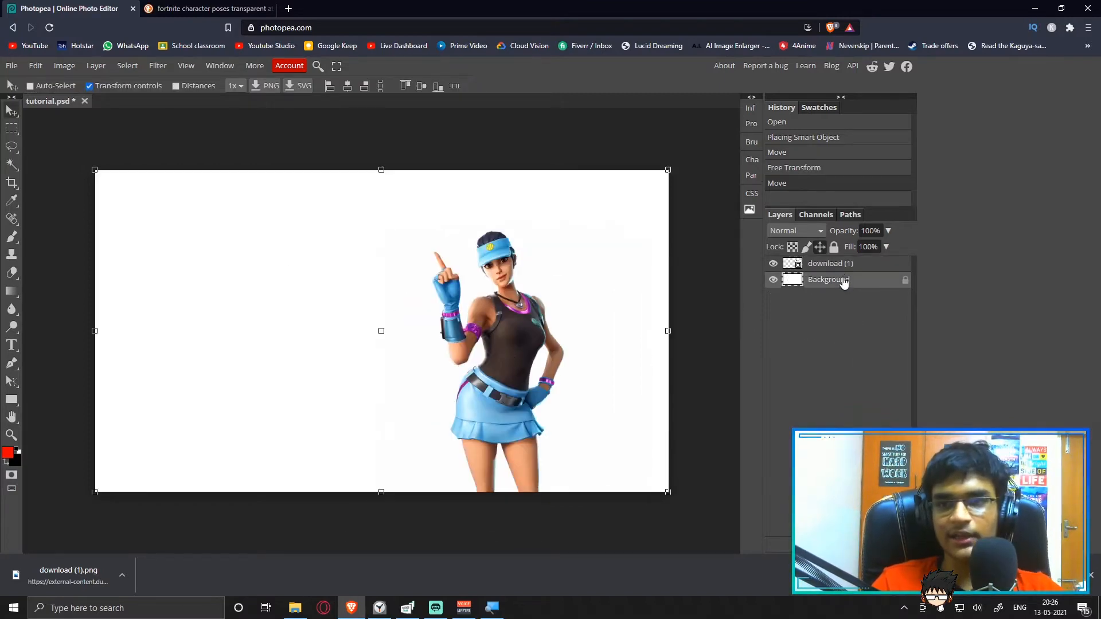
{"action": "left_click", "coordinate": [195, 6]}
{"action": "scroll", "coordinate": [189, 75], "scroll_direction": "up", "scroll_amount": 1}
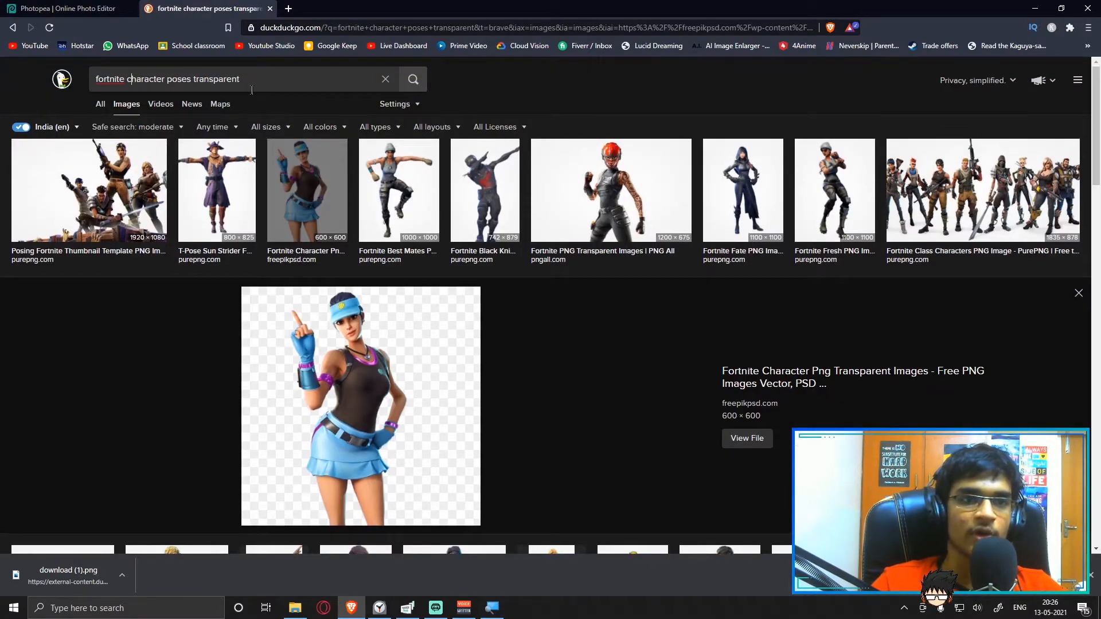
{"action": "left_click_drag", "start_coordinate": [252, 90], "coordinate": [134, 77]}
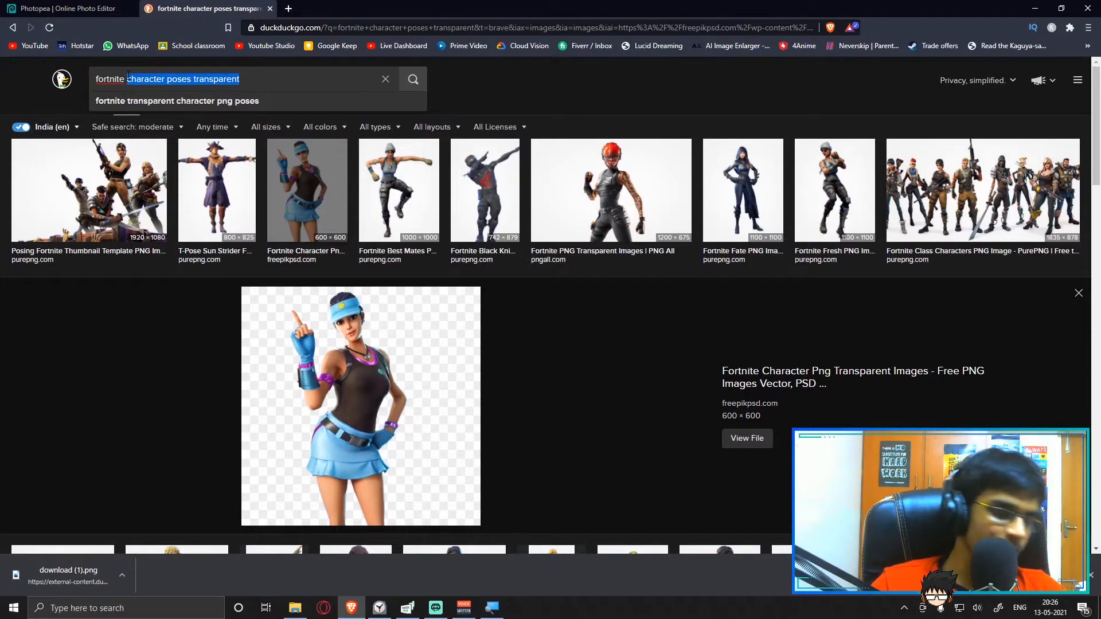
{"action": "type", "text": "cinematic "}
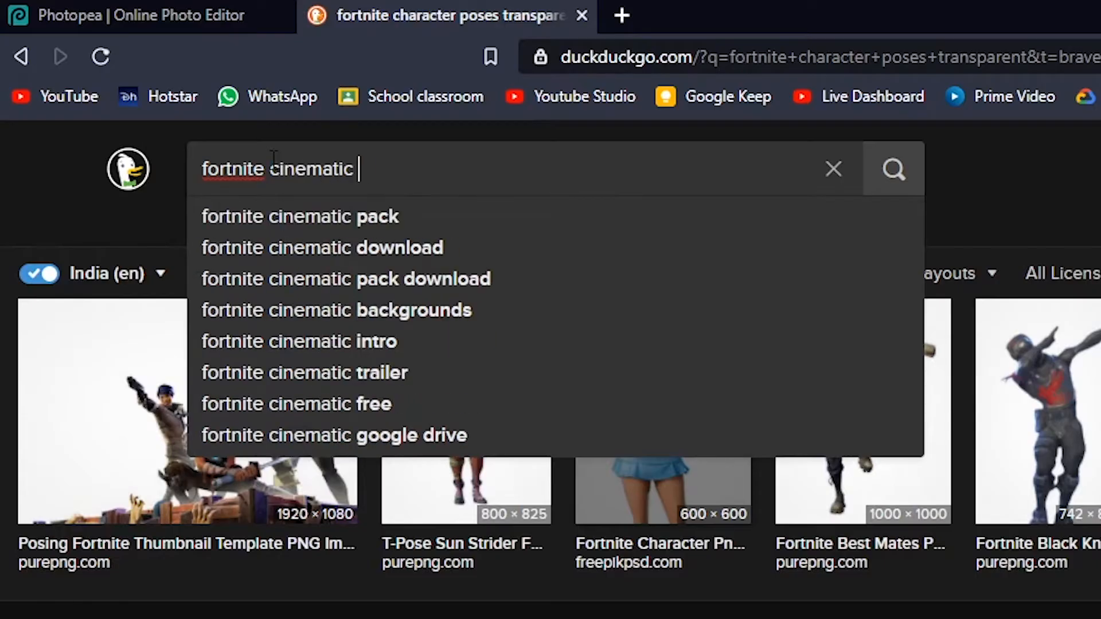
{"action": "type", "text": "pictures"}
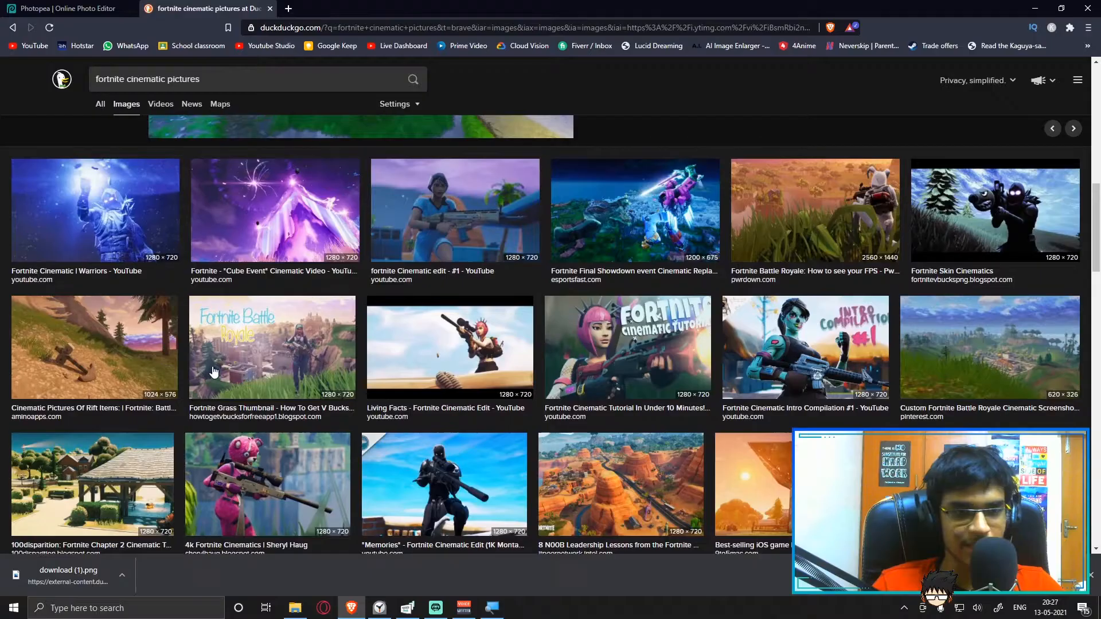
{"action": "scroll", "coordinate": [344, 347], "scroll_direction": "up", "scroll_amount": 6}
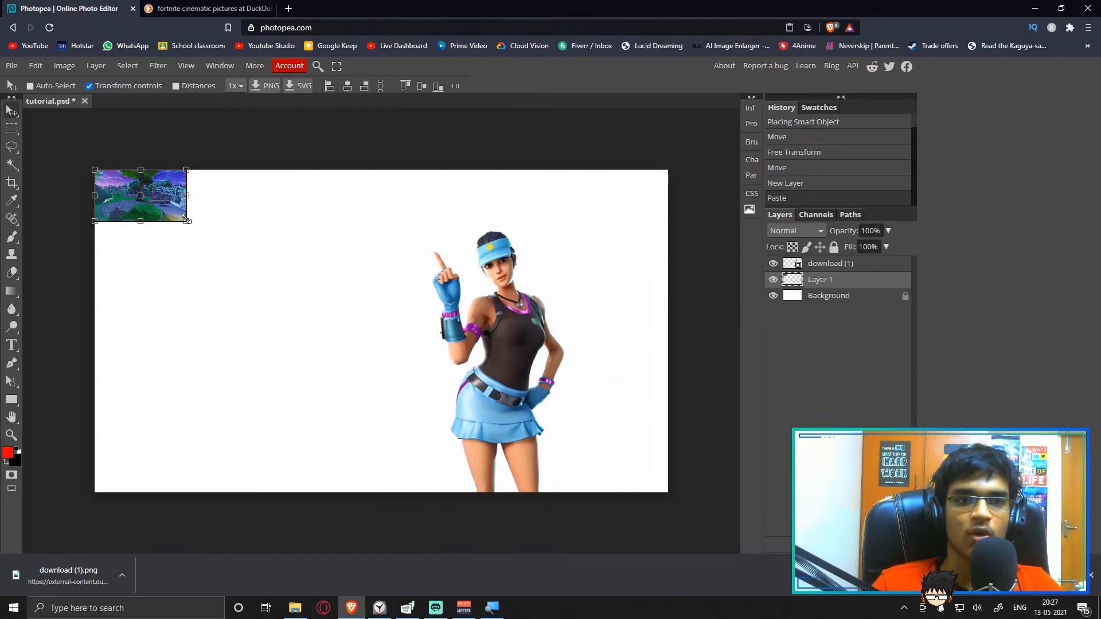
Scale the pasted landscape to about 641% wide and 661% high so it covers the whole canvas, and apply the transform
{"action": "left_click_drag", "start_coordinate": [187, 222], "coordinate": [672, 494]}
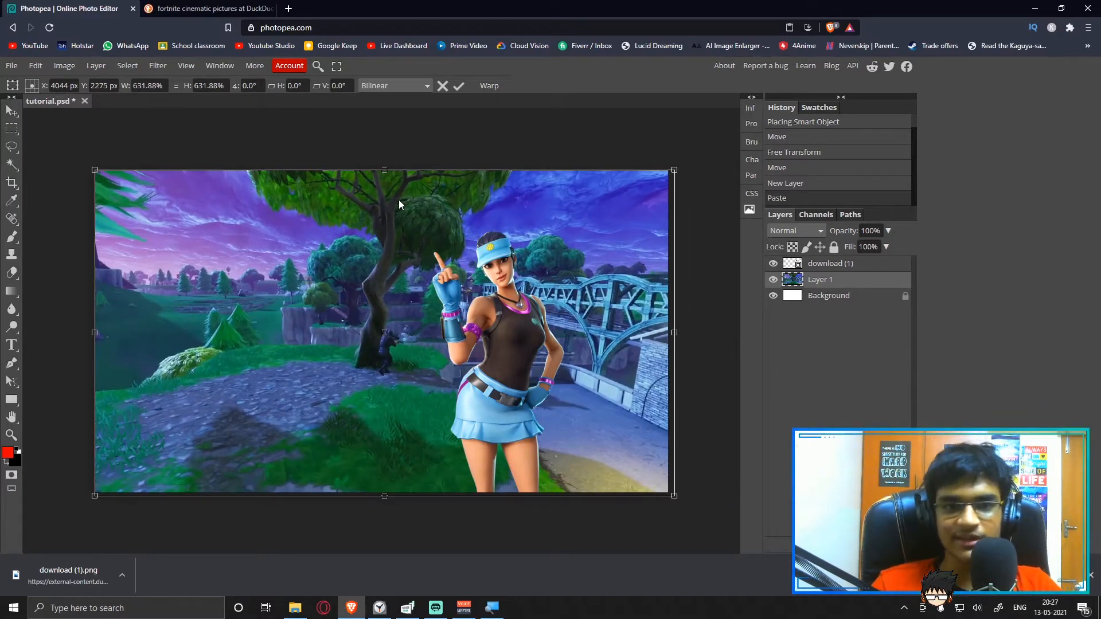
{"action": "left_click_drag", "start_coordinate": [391, 219], "coordinate": [384, 217]}
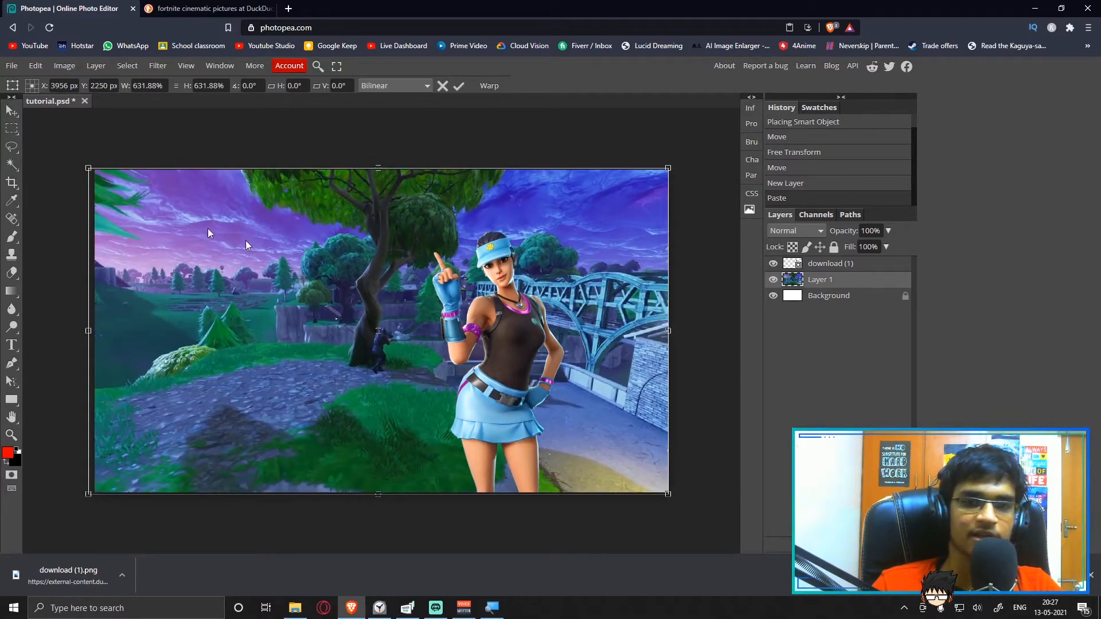
{"action": "left_click_drag", "start_coordinate": [672, 500], "coordinate": [677, 510]}
{"action": "left_click_drag", "start_coordinate": [677, 509], "coordinate": [676, 508]}
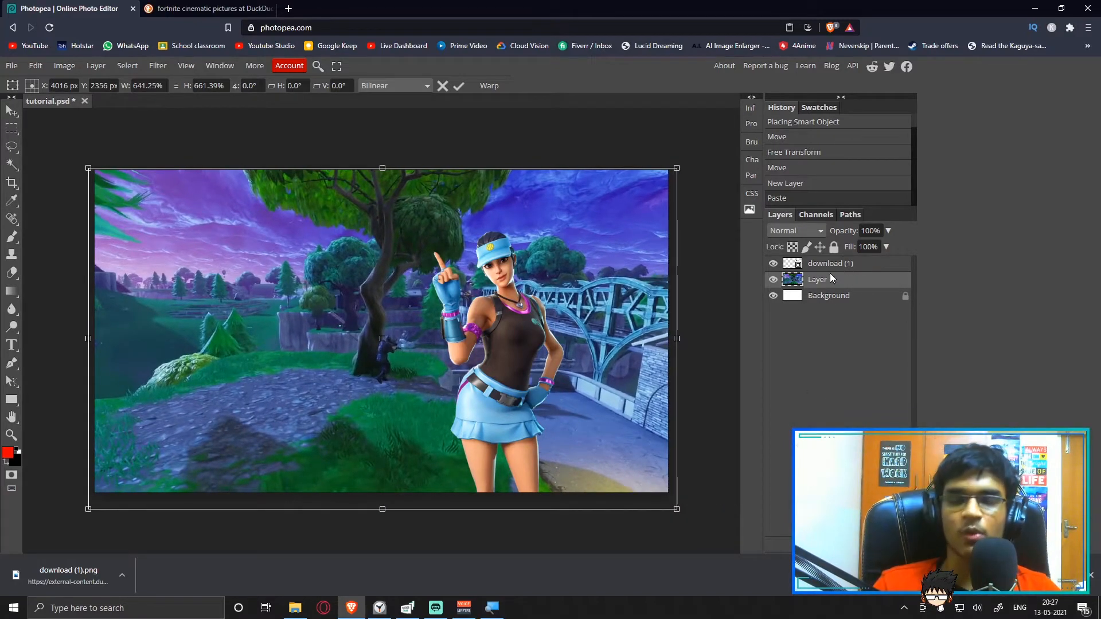
{"action": "key", "text": "Return"}
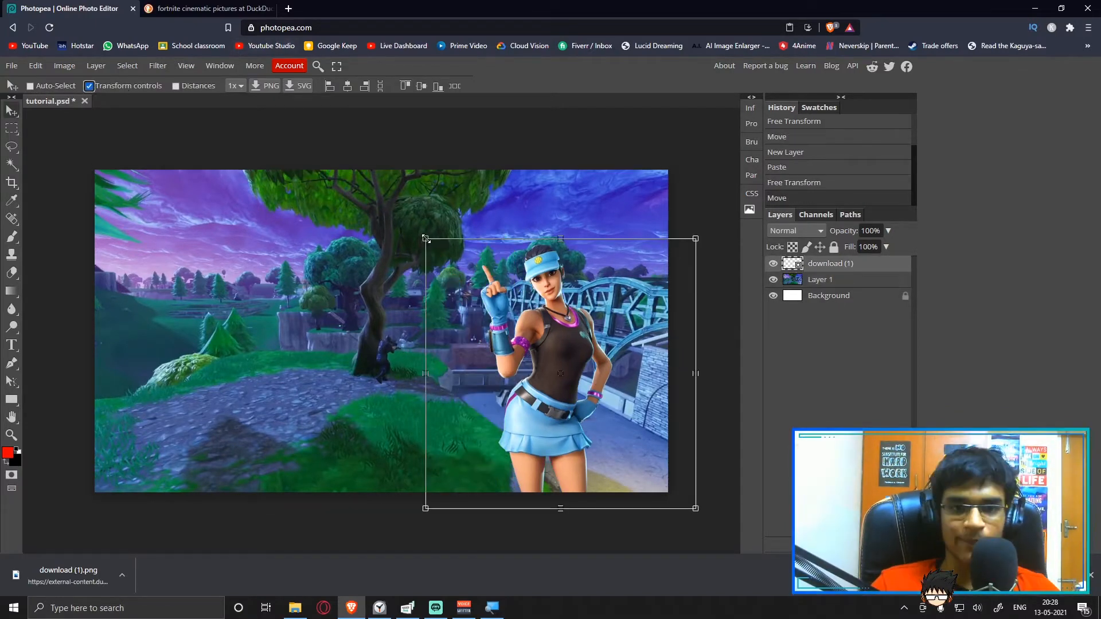
Scale the character to about 785%, shift it slightly down, rotate it about -1.6°, and apply the transform
{"action": "left_click_drag", "start_coordinate": [425, 239], "coordinate": [358, 174]}
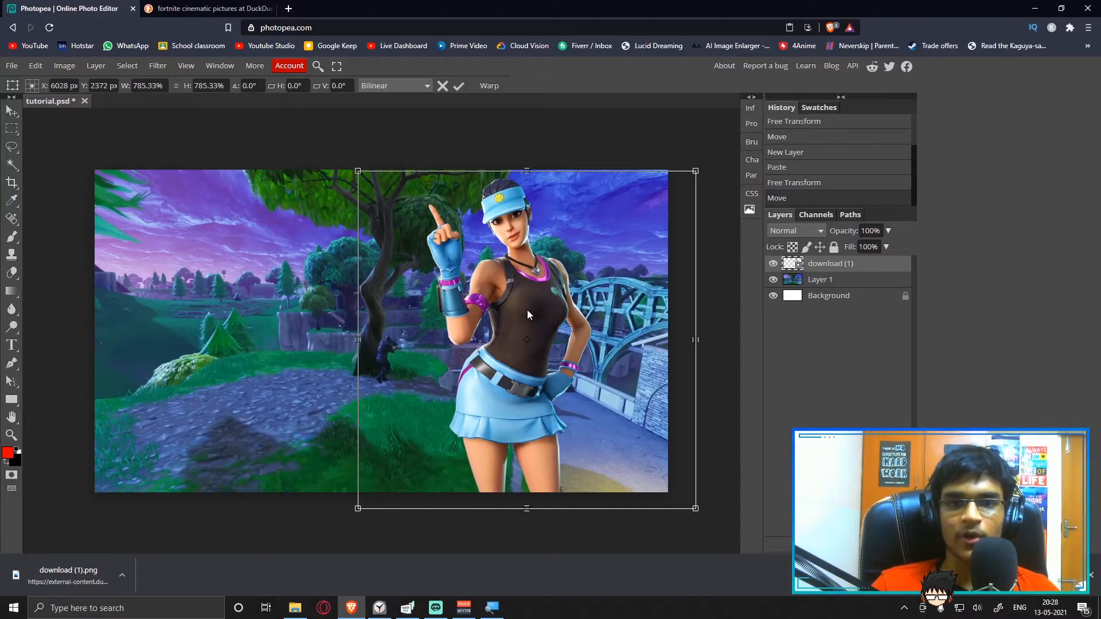
{"action": "mouse_move", "coordinate": [532, 262]}
{"action": "left_mouse_down"}
{"action": "mouse_move", "coordinate": [543, 293]}
{"action": "mouse_move", "coordinate": [536, 281]}
{"action": "left_mouse_up"}
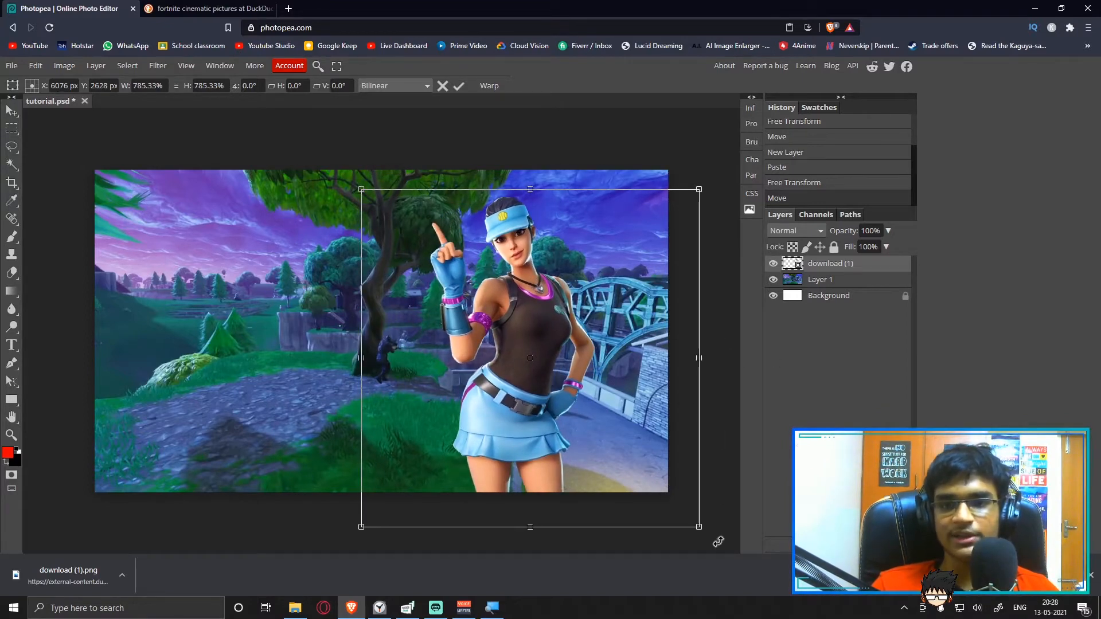
{"action": "mouse_move", "coordinate": [716, 537]}
{"action": "left_mouse_down"}
{"action": "mouse_move", "coordinate": [725, 524]}
{"action": "mouse_move", "coordinate": [713, 527]}
{"action": "left_mouse_up"}
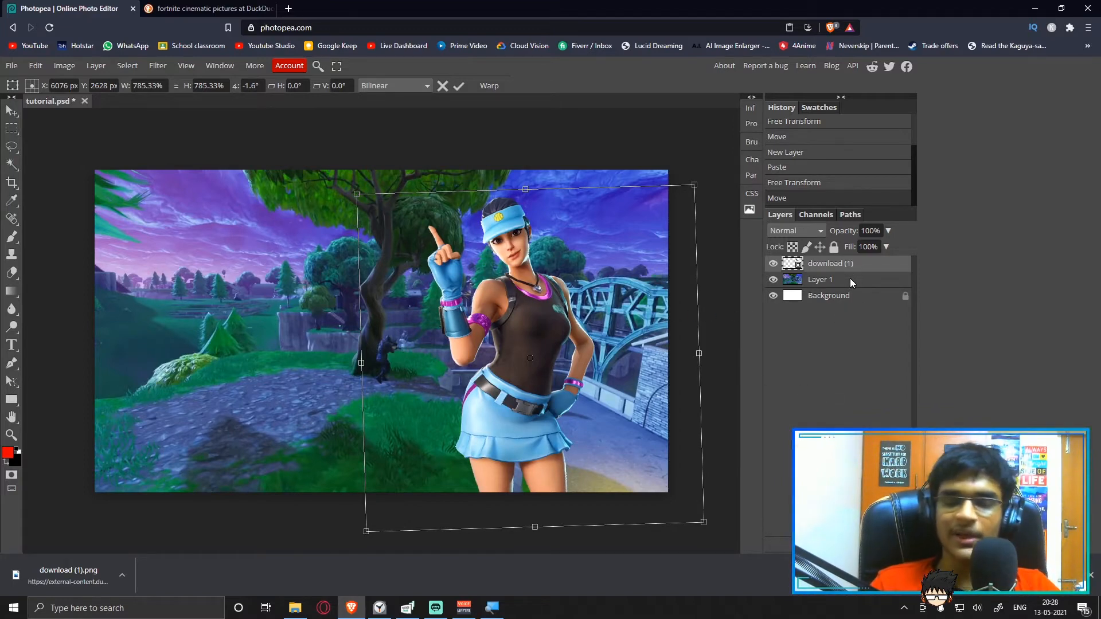
{"action": "key", "text": "Return"}
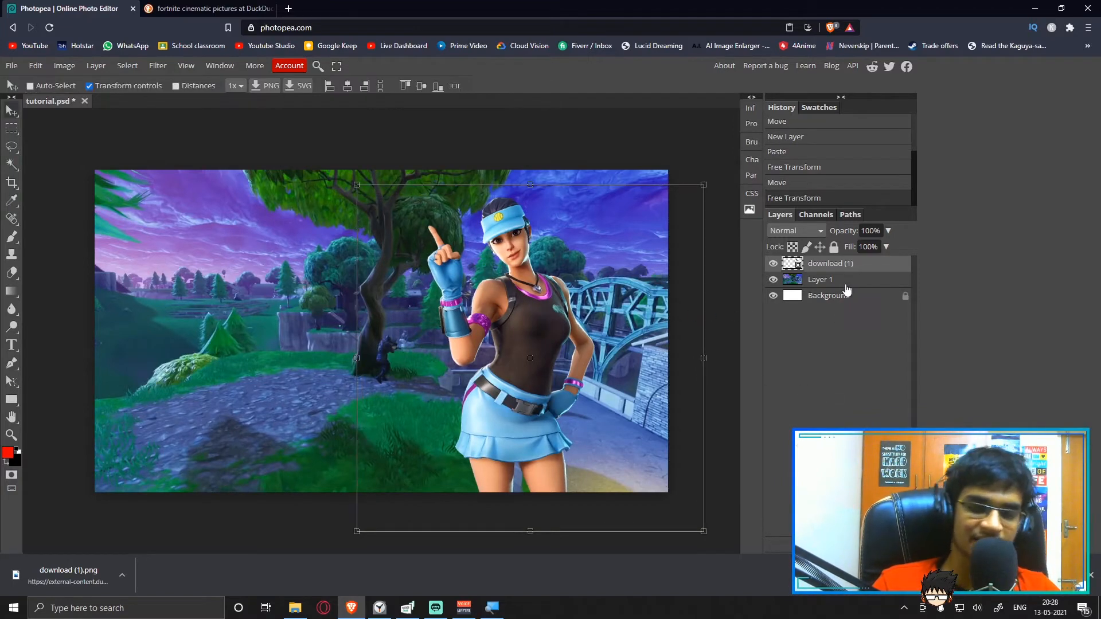
Turn off transform controls and place a new empty layer directly below the download (1) character layer
{"action": "left_click", "coordinate": [90, 86]}
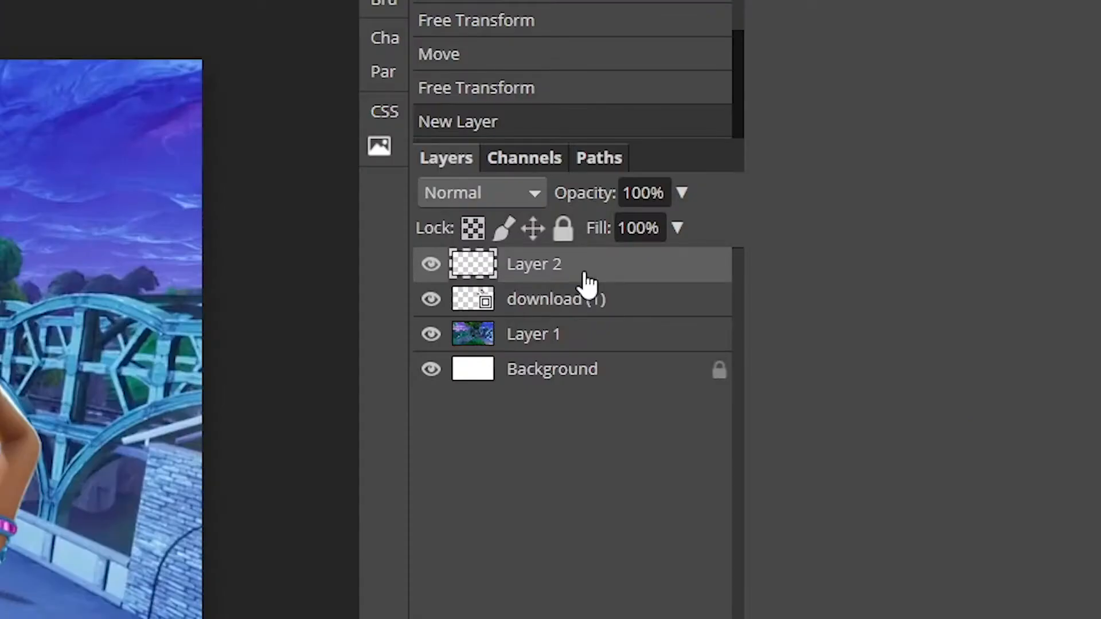
{"action": "left_click_drag", "start_coordinate": [839, 269], "coordinate": [841, 292]}
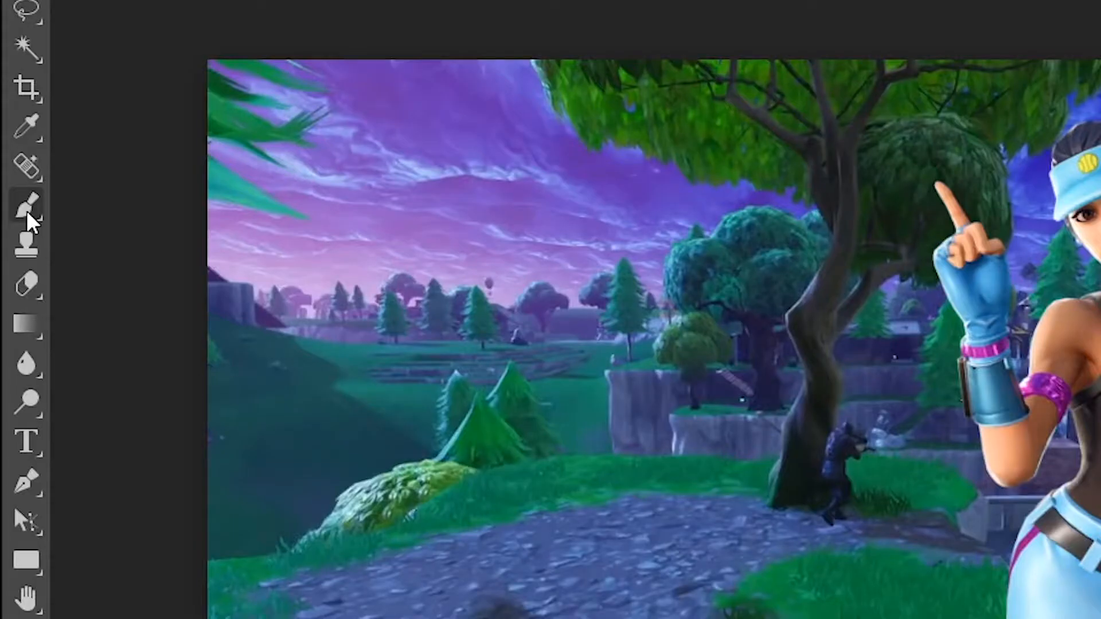
Switch to the Brush tool and increase its brush size
{"action": "left_click", "coordinate": [12, 240]}
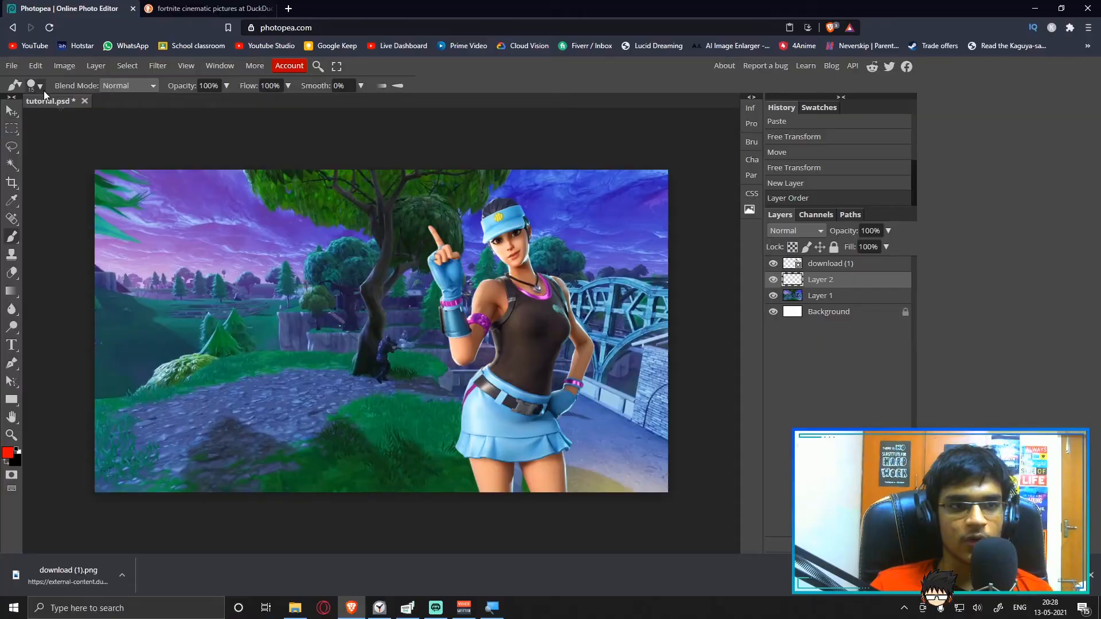
{"action": "left_click", "coordinate": [39, 87]}
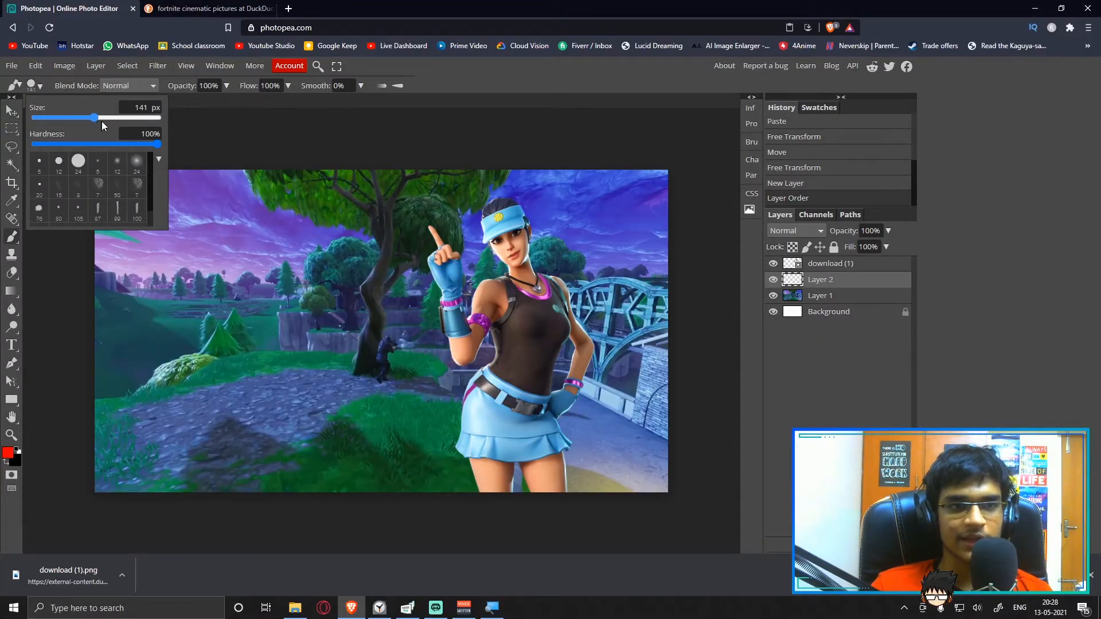
{"action": "left_click_drag", "start_coordinate": [102, 122], "coordinate": [111, 121]}
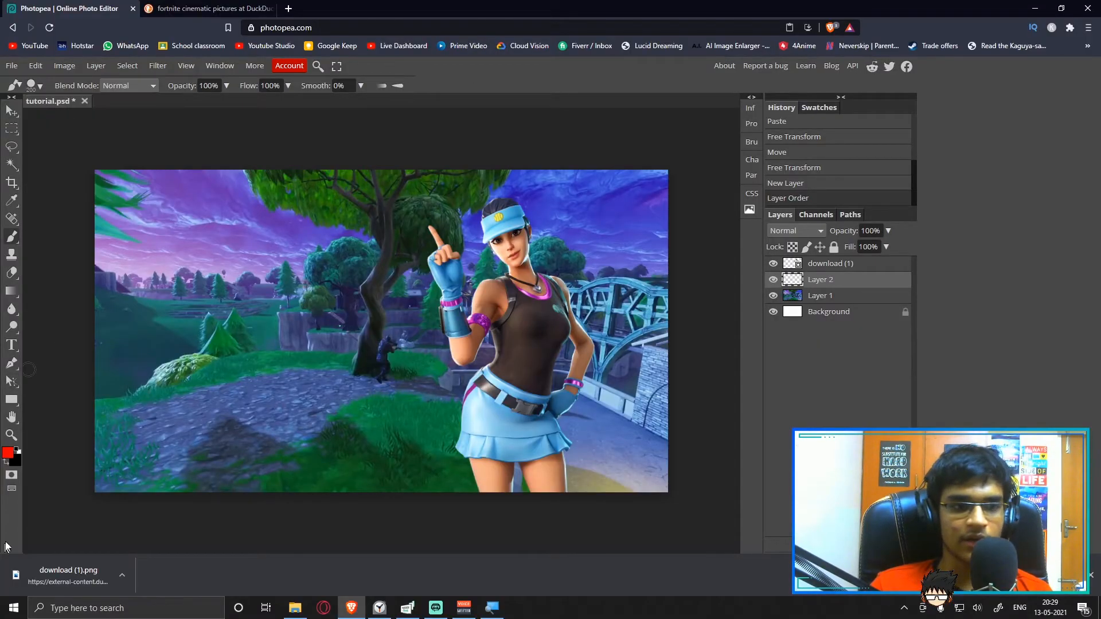
Try to set the brush's foreground colour to black
{"action": "left_click", "coordinate": [14, 453]}
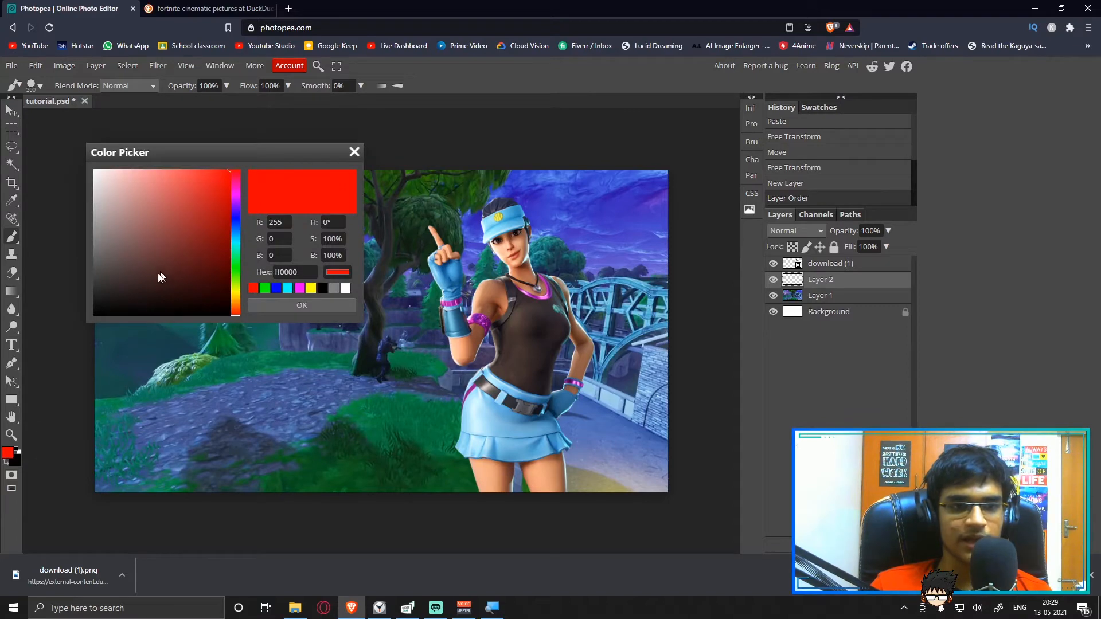
{"action": "left_click", "coordinate": [322, 288]}
{"action": "left_click", "coordinate": [356, 152]}
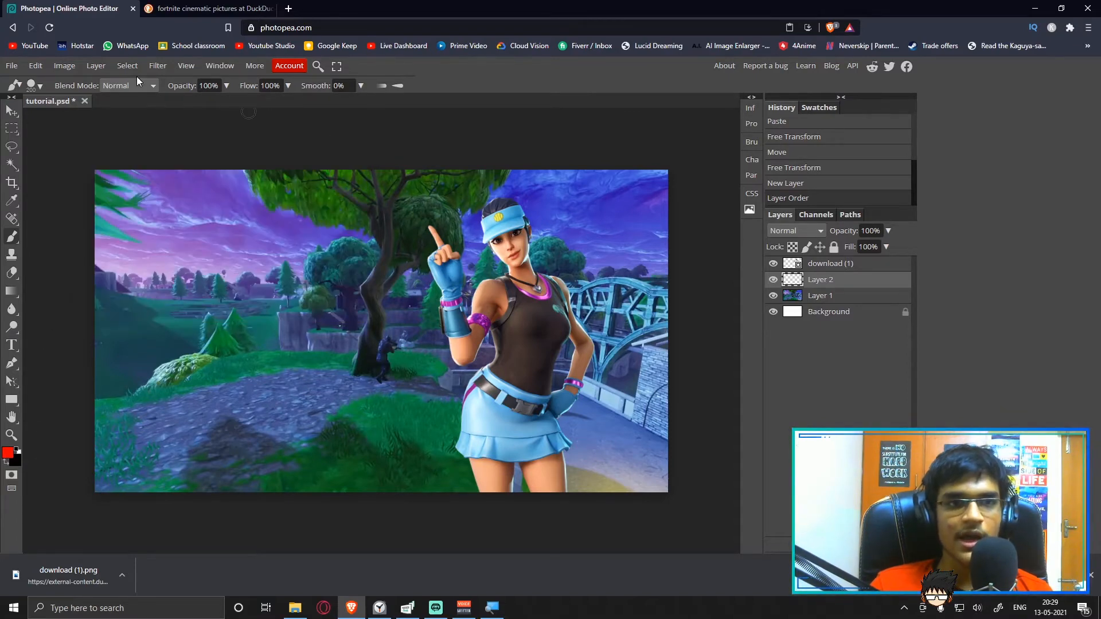
Enlarge the brush to its maximum size and paint the layer between the character and the landscape entirely black
{"action": "left_click", "coordinate": [39, 88]}
{"action": "left_click_drag", "start_coordinate": [101, 119], "coordinate": [159, 118]}
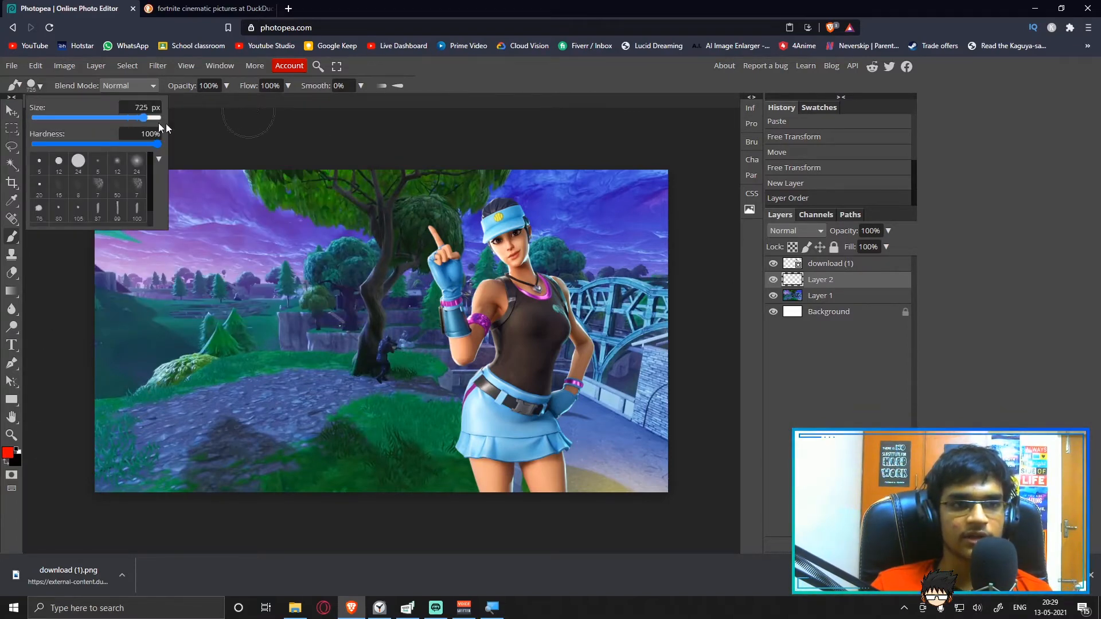
{"action": "left_click", "coordinate": [486, 101]}
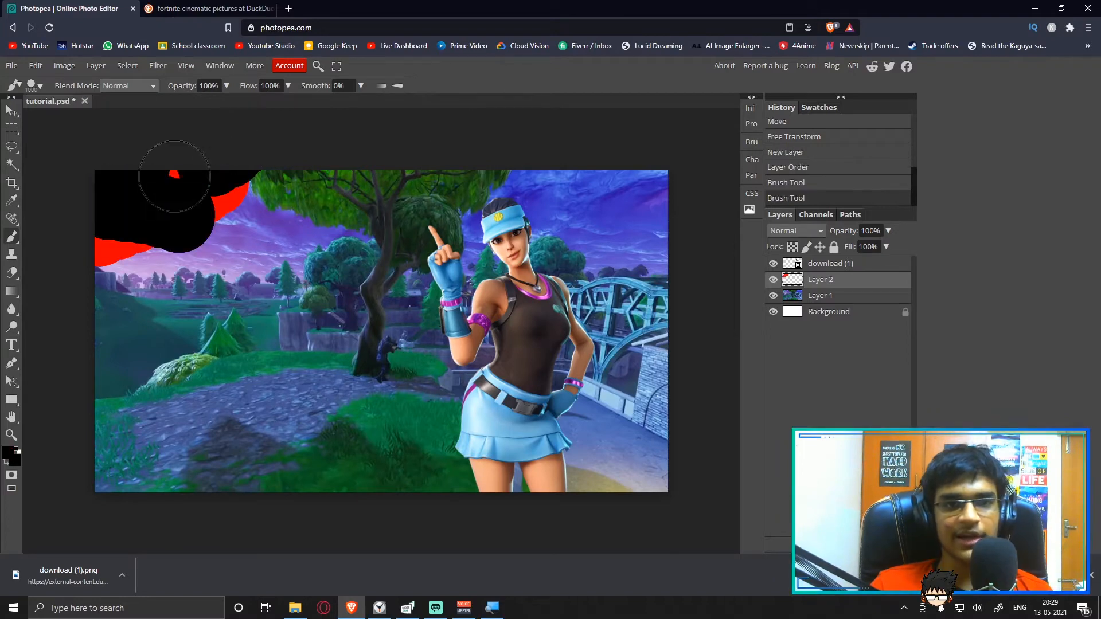
{"action": "mouse_move", "coordinate": [174, 174]}
{"action": "left_mouse_down"}
{"action": "mouse_move", "coordinate": [223, 141]}
{"action": "mouse_move", "coordinate": [133, 242]}
{"action": "mouse_move", "coordinate": [213, 180]}
{"action": "mouse_move", "coordinate": [313, 150]}
{"action": "mouse_move", "coordinate": [315, 212]}
{"action": "left_mouse_up"}
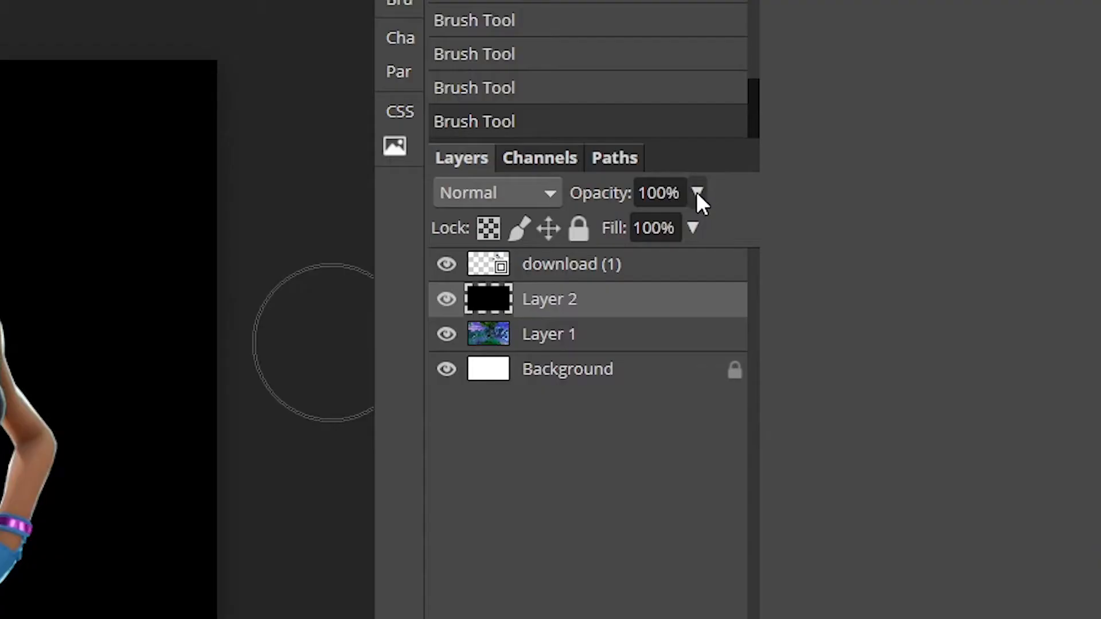
Lower the black layer's opacity to 66% and toggle its visibility to compare the darkened background
{"action": "left_click", "coordinate": [696, 192]}
{"action": "left_click_drag", "start_coordinate": [697, 227], "coordinate": [659, 231]}
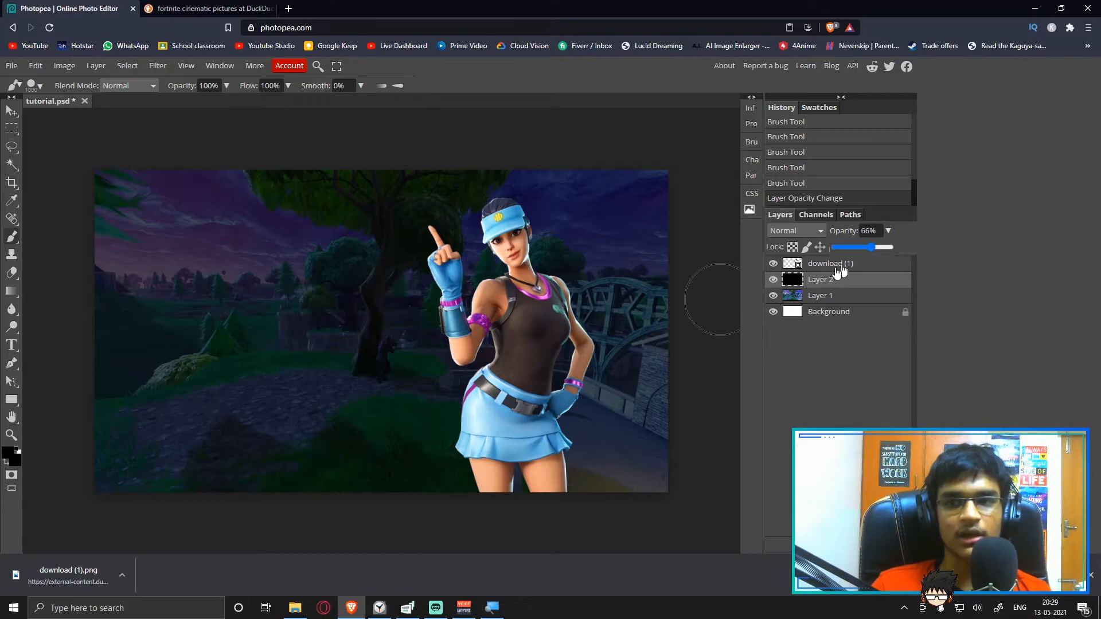
{"action": "left_click", "coordinate": [773, 280]}
{"action": "left_click", "coordinate": [773, 281]}
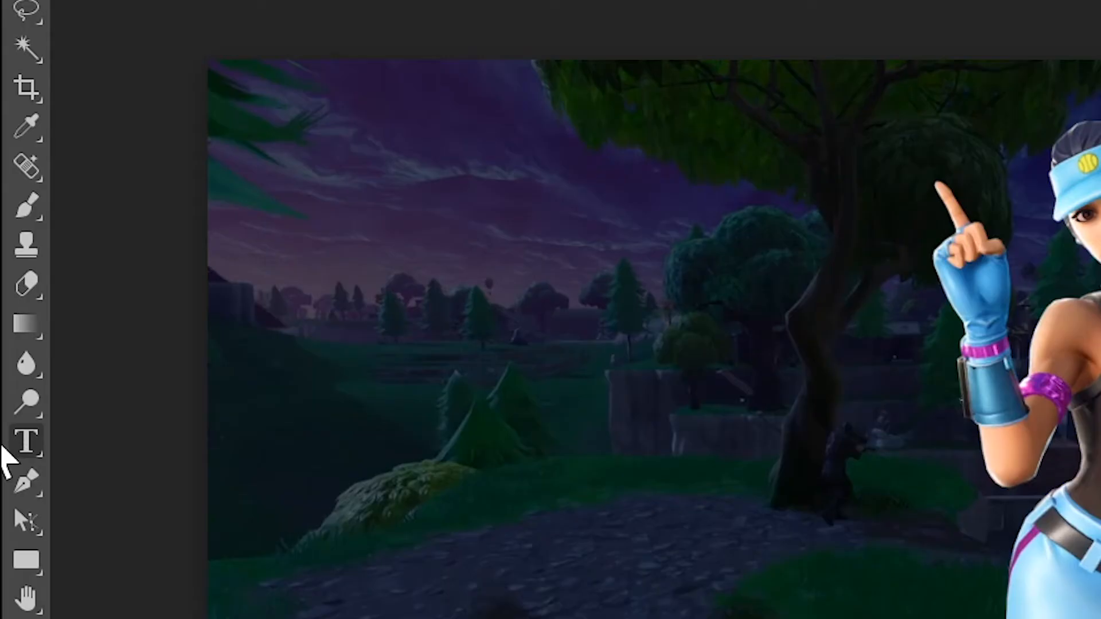
Add the text "sadasd" over the dark landscape beside the character and select its text layer
{"action": "left_click", "coordinate": [12, 345]}
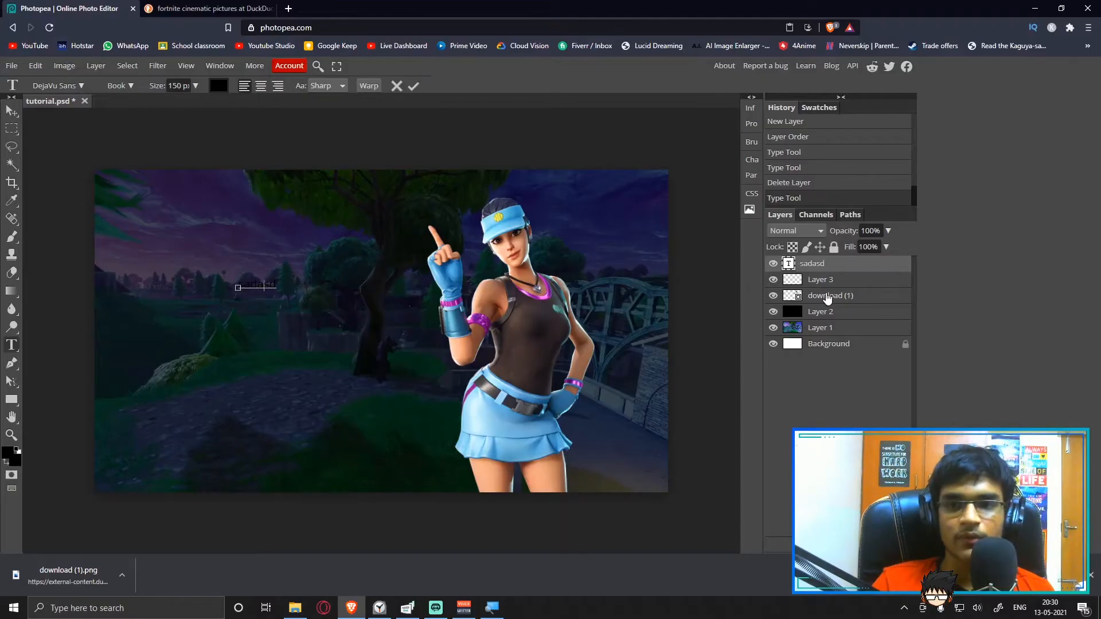
{"action": "left_click", "coordinate": [561, 298]}
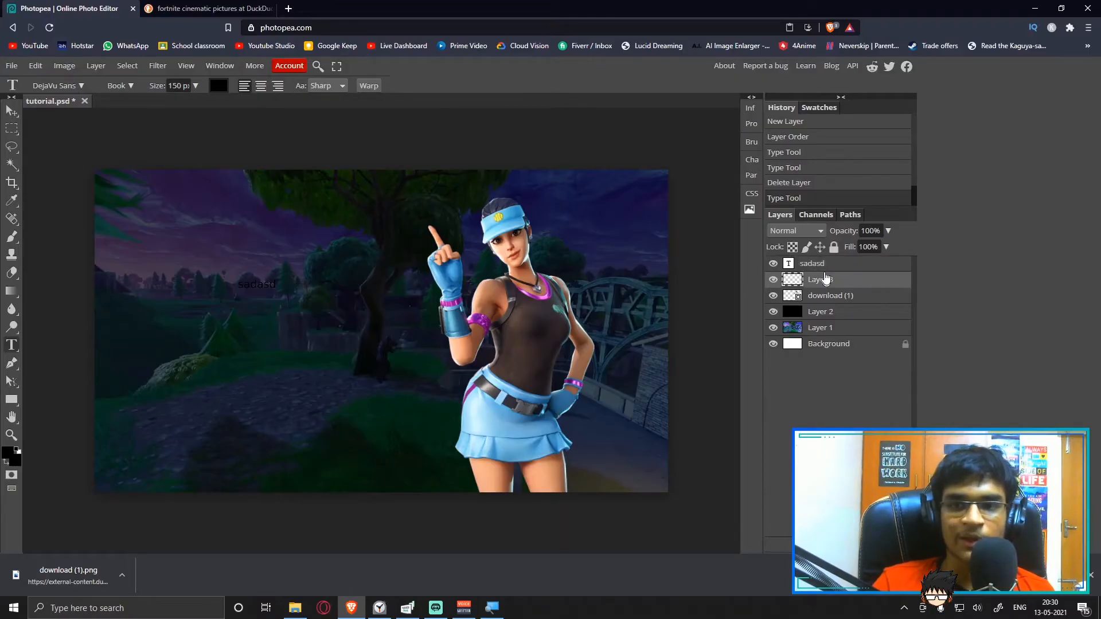
{"action": "left_click", "coordinate": [820, 264]}
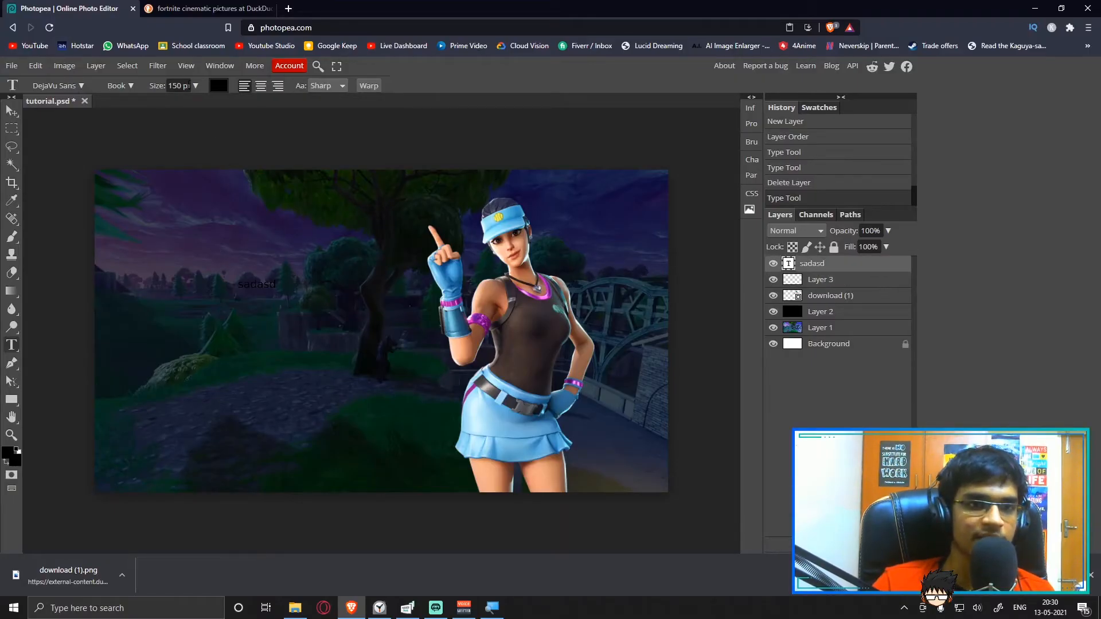
Set the "sadasd" text colour to light grey e6e6e6 and enlarge the text to about 1375 px
{"action": "left_click", "coordinate": [195, 86]}
{"action": "left_click", "coordinate": [225, 90]}
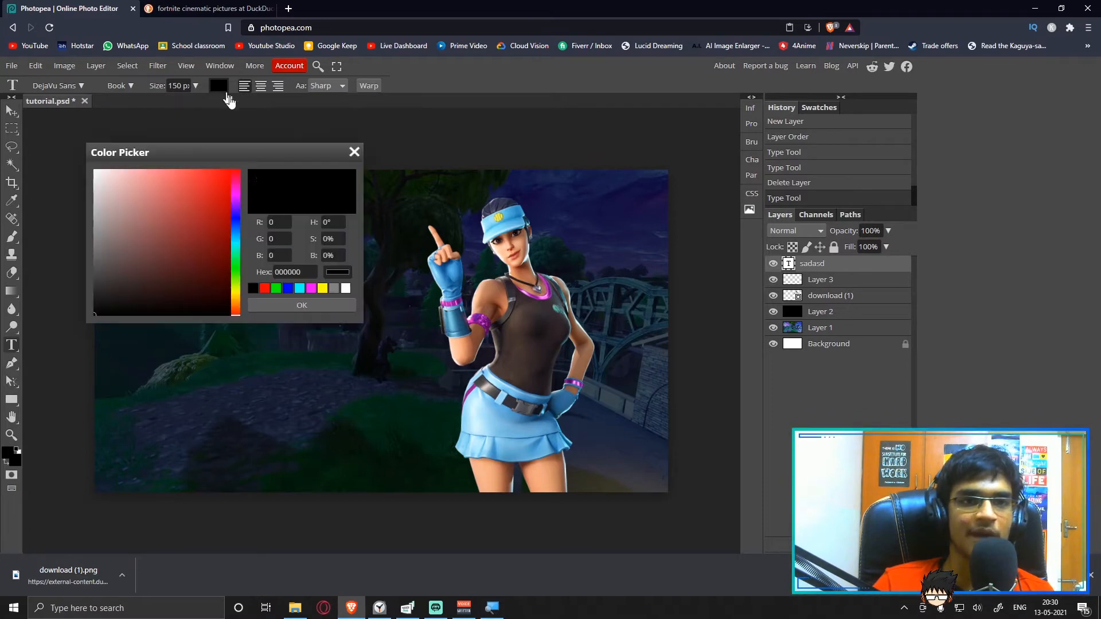
{"action": "left_click", "coordinate": [94, 184]}
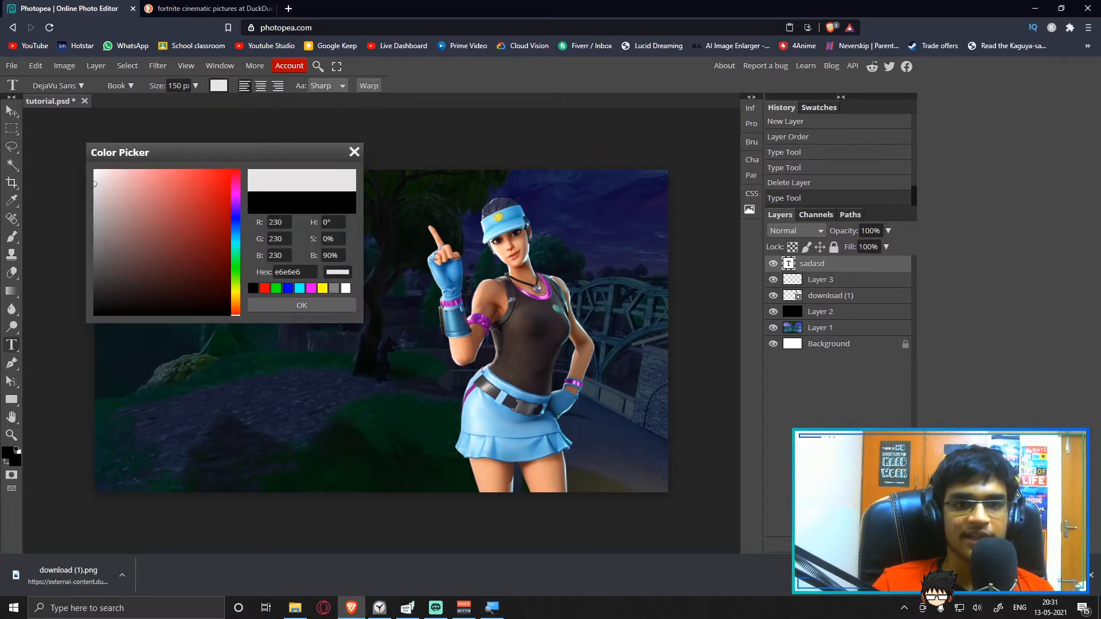
{"action": "left_click", "coordinate": [302, 305]}
{"action": "left_click", "coordinate": [267, 285]}
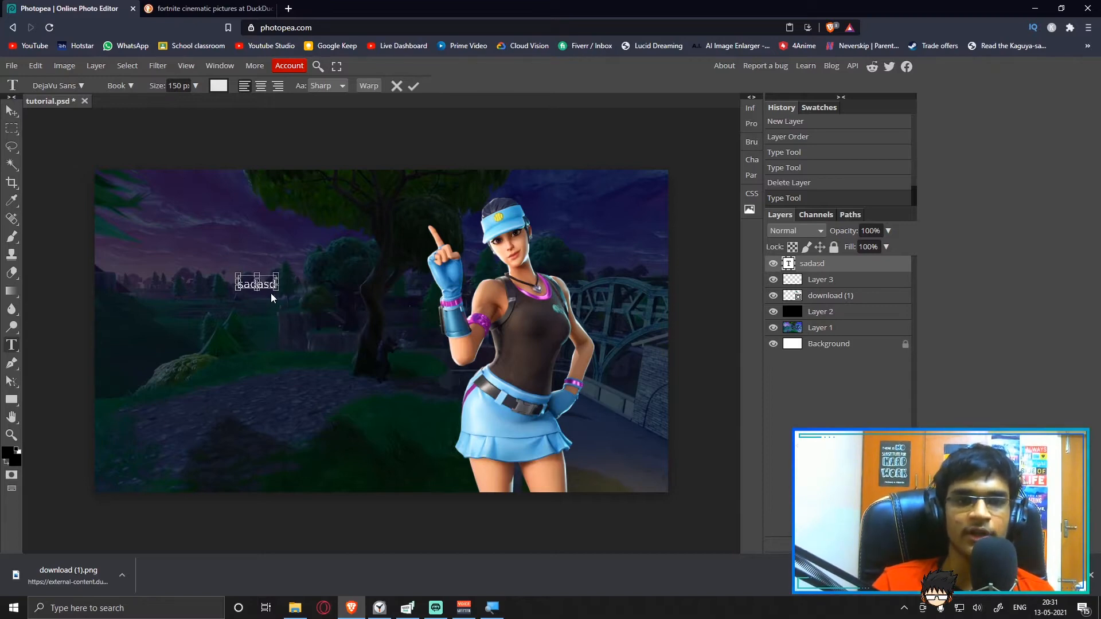
{"action": "left_click_drag", "start_coordinate": [276, 289], "coordinate": [586, 446]}
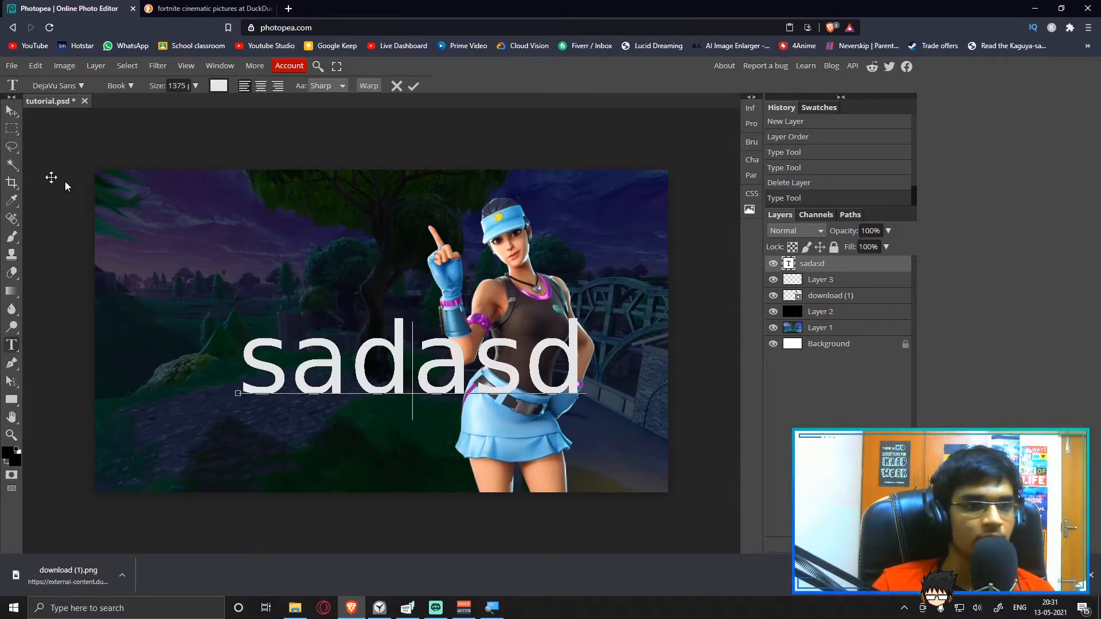
Move the "sadasd" text to the upper left of the scene and scale it to about 90.8% so it ends beside the character's hand
{"action": "left_click", "coordinate": [11, 111]}
{"action": "left_click_drag", "start_coordinate": [407, 368], "coordinate": [285, 282]}
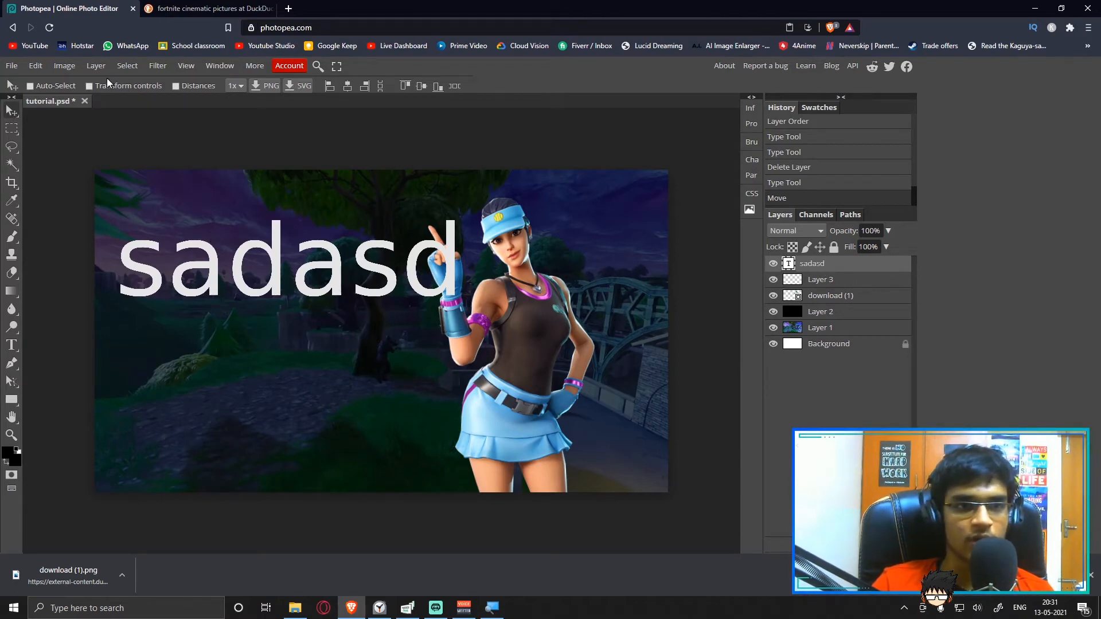
{"action": "left_click", "coordinate": [90, 86]}
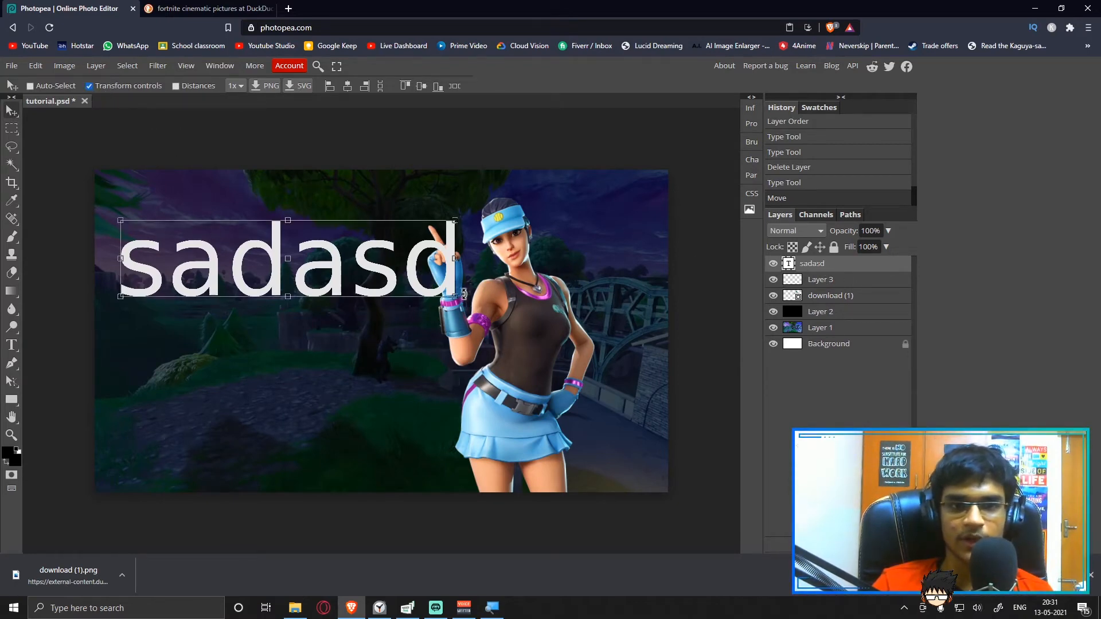
{"action": "left_click_drag", "start_coordinate": [463, 294], "coordinate": [425, 283]}
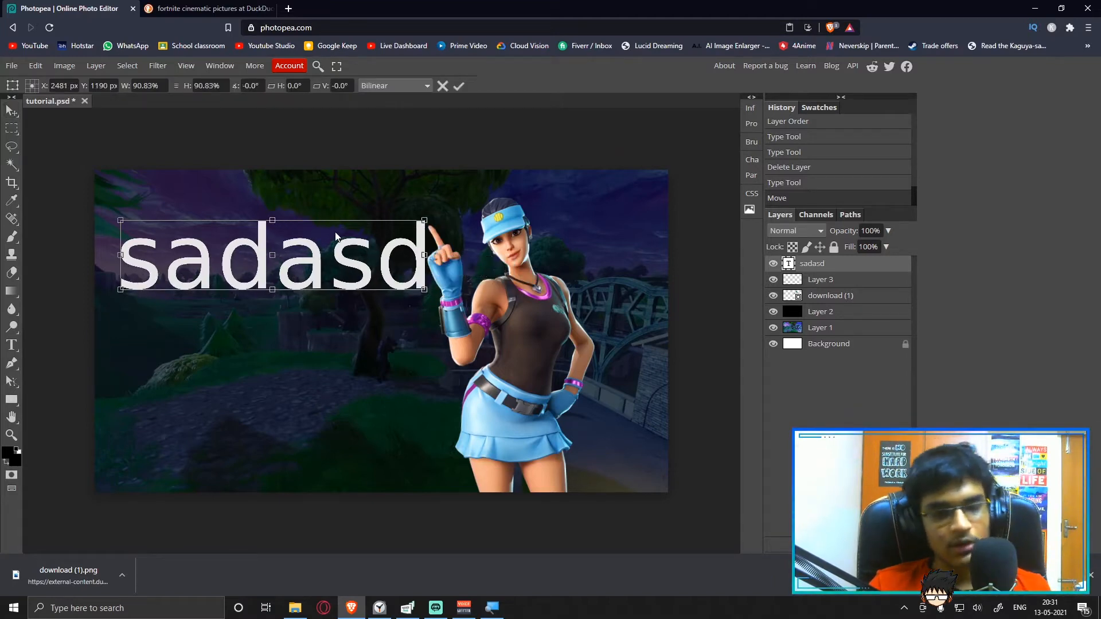
{"action": "key", "text": "Return"}
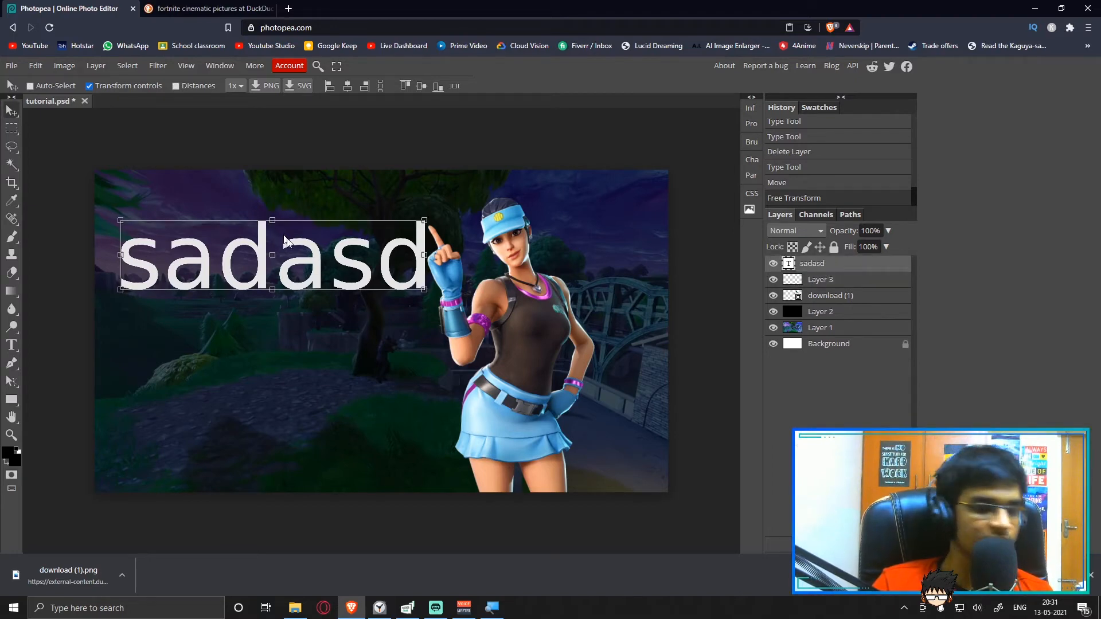
{"action": "left_click", "coordinate": [88, 86]}
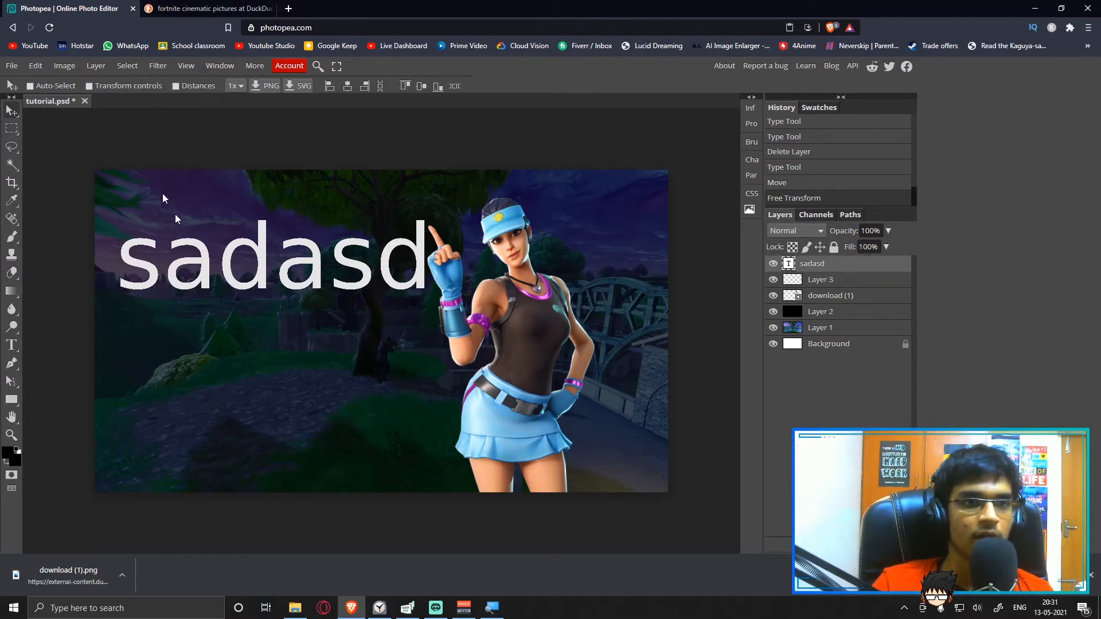
Select the whole "sadasd" text for editing and search the available fonts for "burban"
{"action": "key", "text": "t"}
{"action": "left_click", "coordinate": [218, 258]}
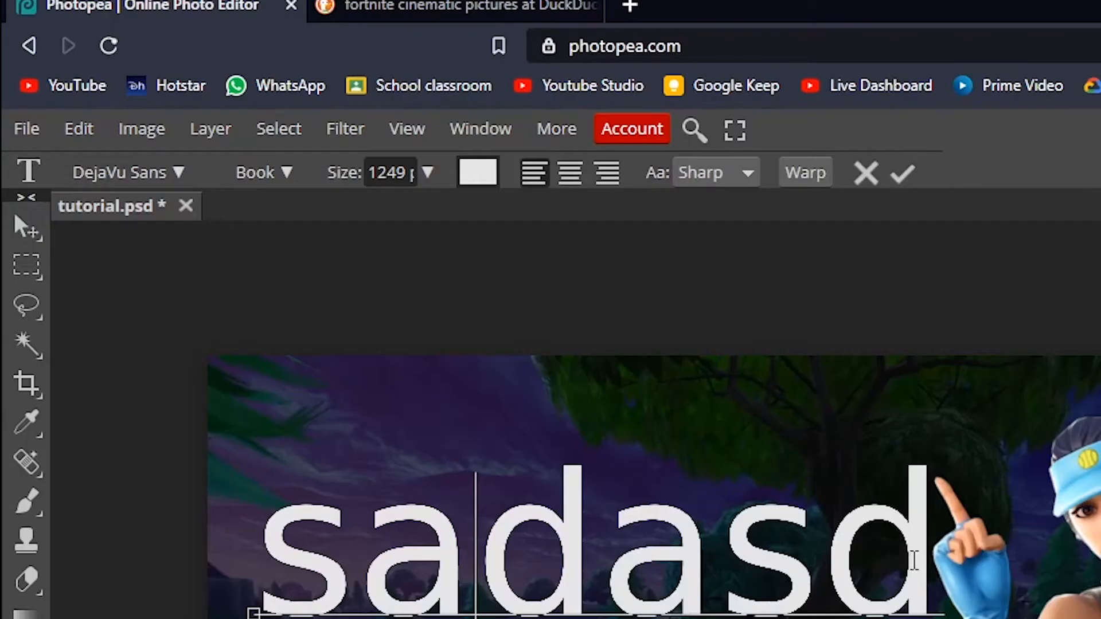
{"action": "left_click_drag", "start_coordinate": [419, 264], "coordinate": [117, 258]}
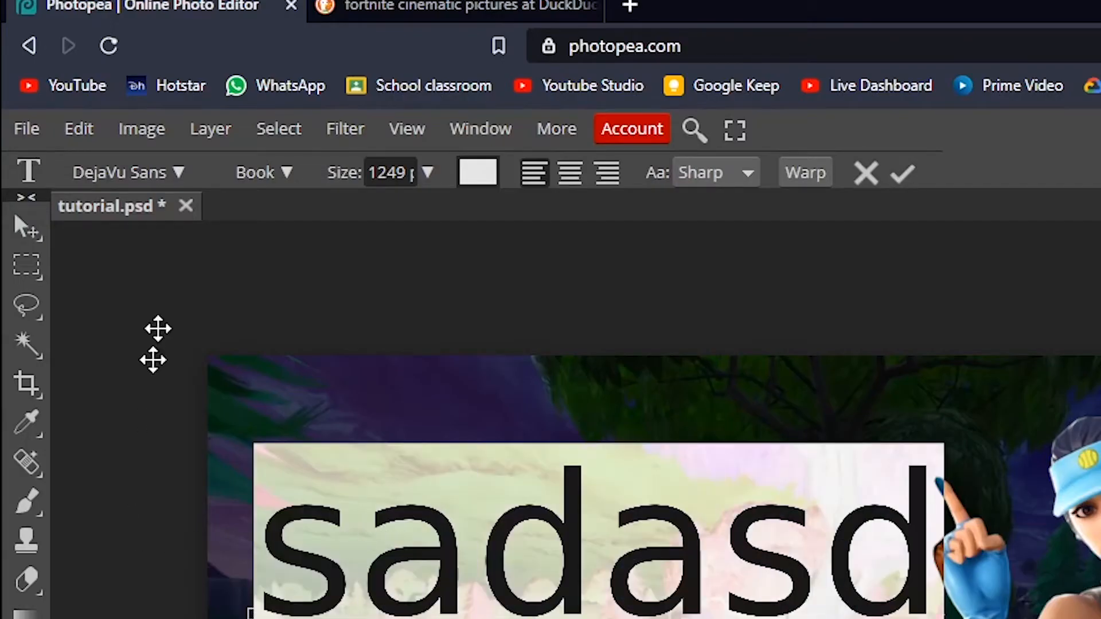
{"action": "left_click", "coordinate": [179, 174]}
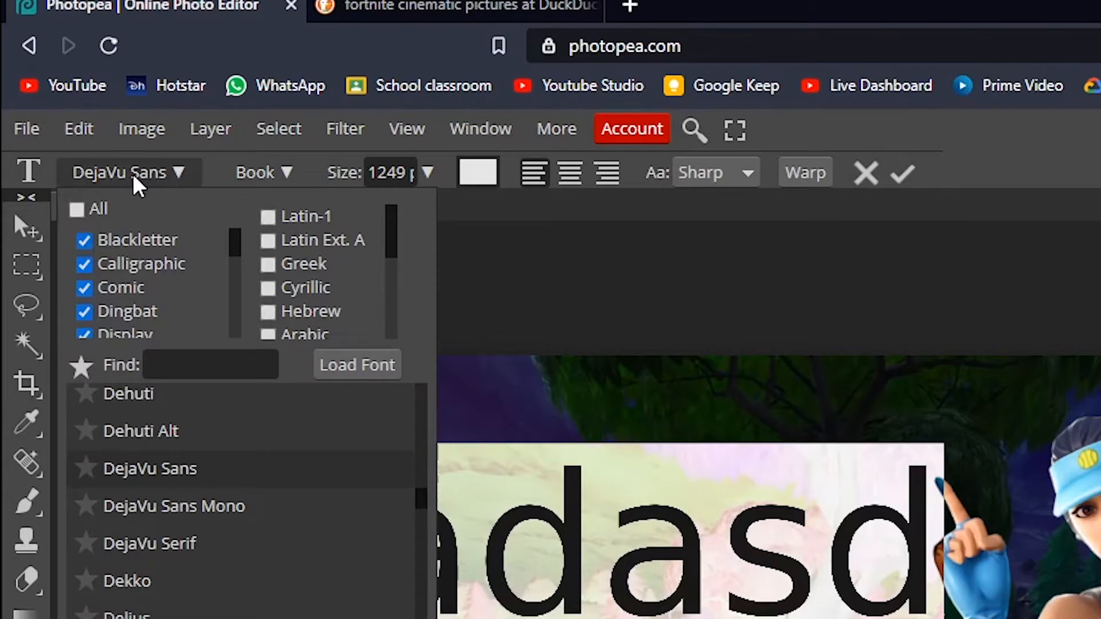
{"action": "left_click", "coordinate": [194, 365]}
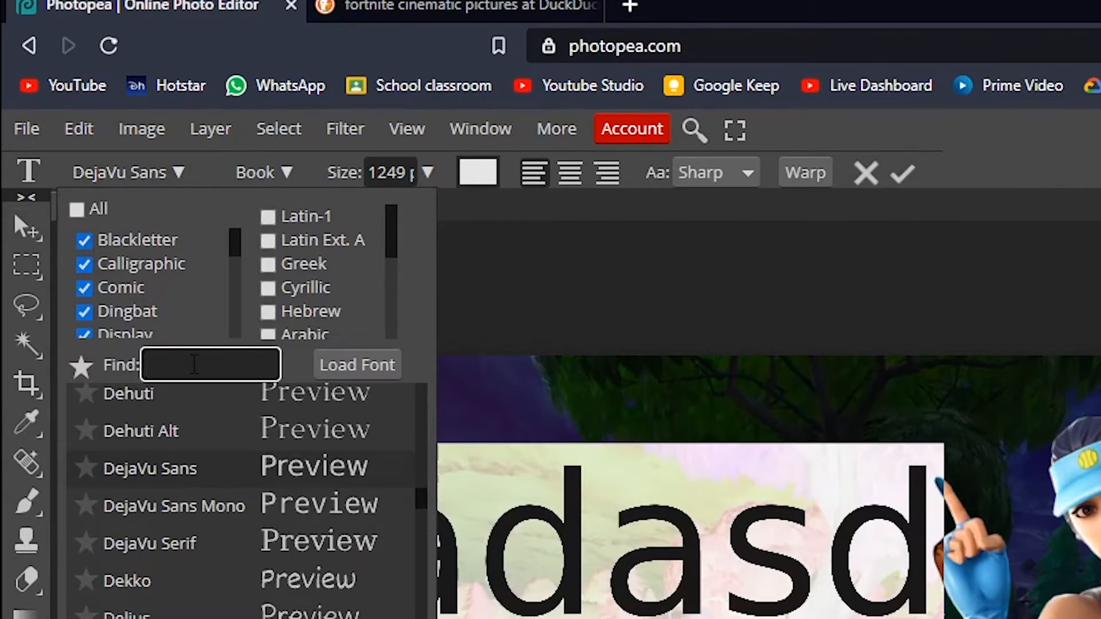
{"action": "type", "text": "burban"}
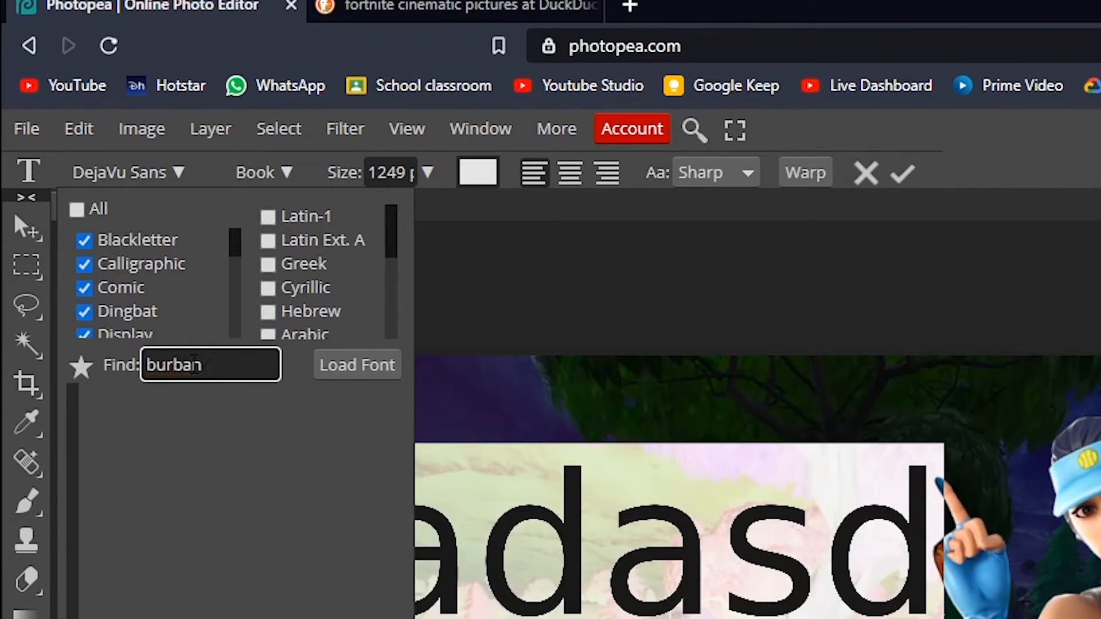
{"action": "key", "text": "BackSpace"}
{"action": "key", "text": "BackSpace"}
{"action": "key", "text": "BackSpace"}
{"action": "key", "text": "BackSpace"}
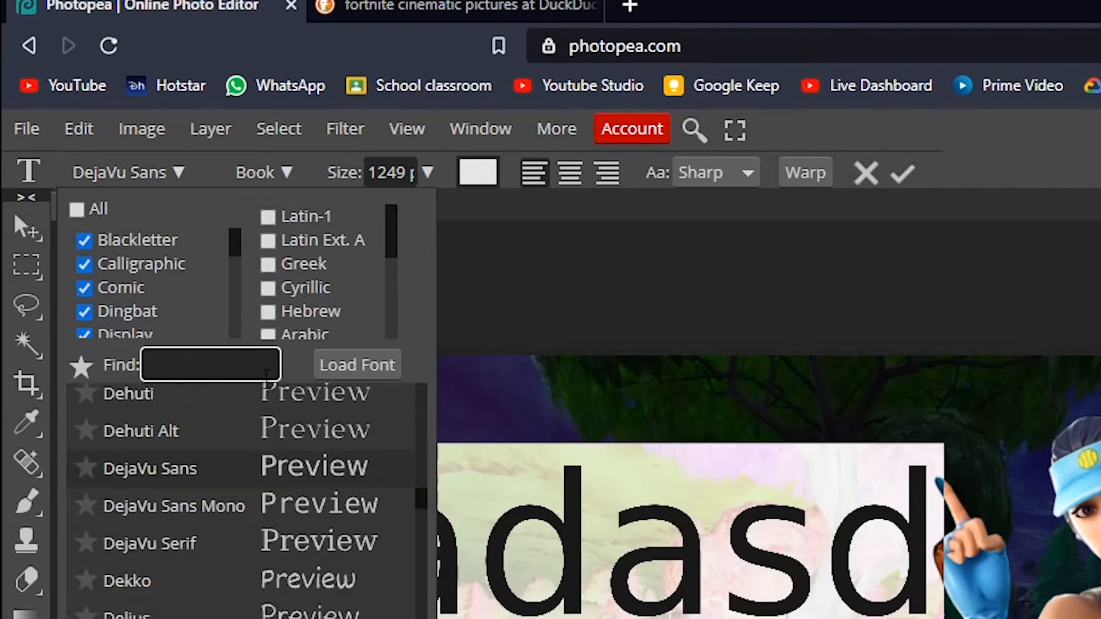
Search the web for "download burbank condensed" in a new browser tab
{"action": "left_click", "coordinate": [441, 9]}
{"action": "left_click", "coordinate": [630, 6]}
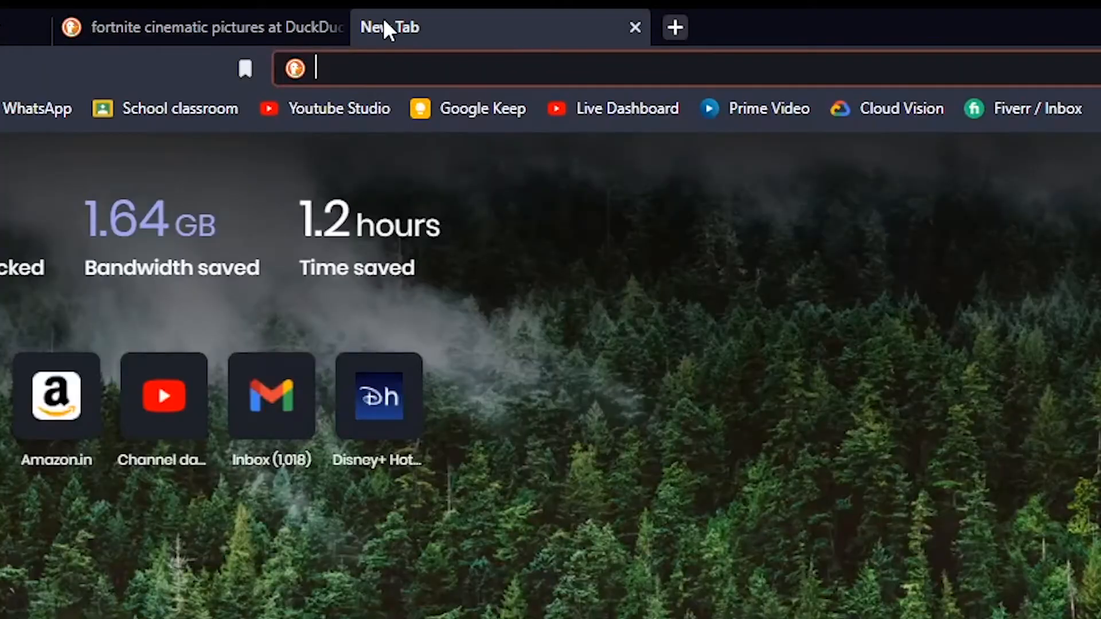
{"action": "type", "text": "download bu"}
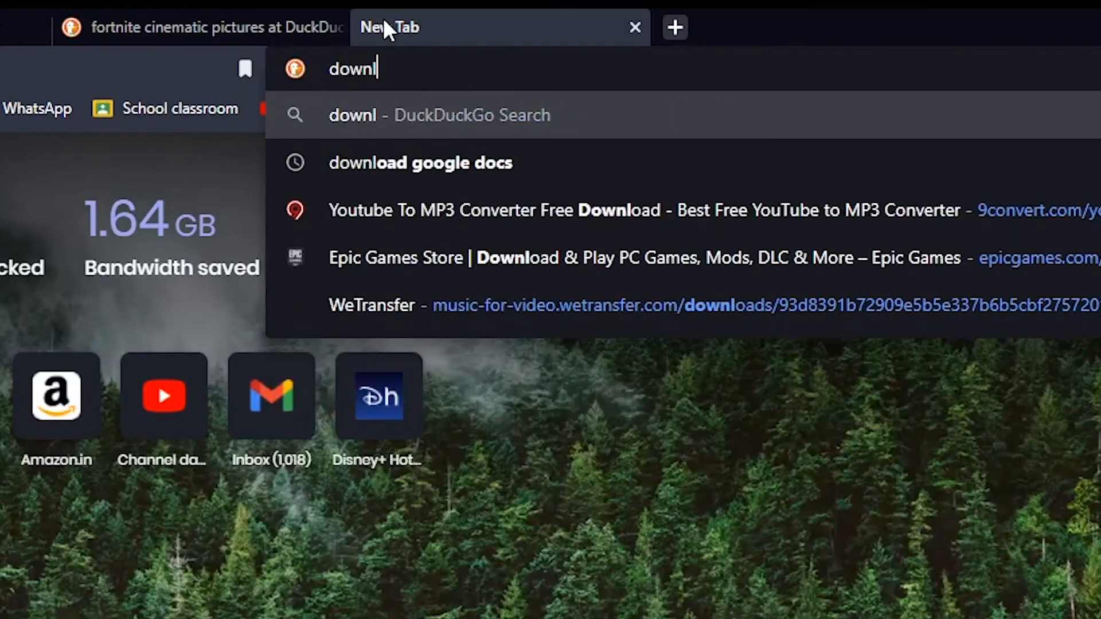
{"action": "type", "text": "rbank condensed"}
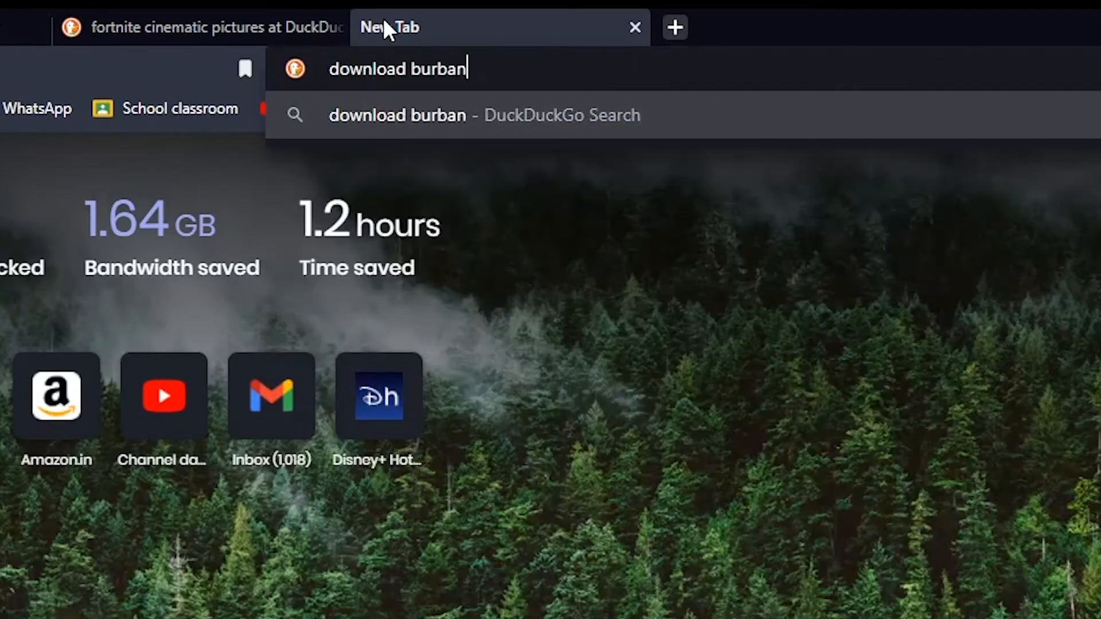
{"action": "key", "text": "Return"}
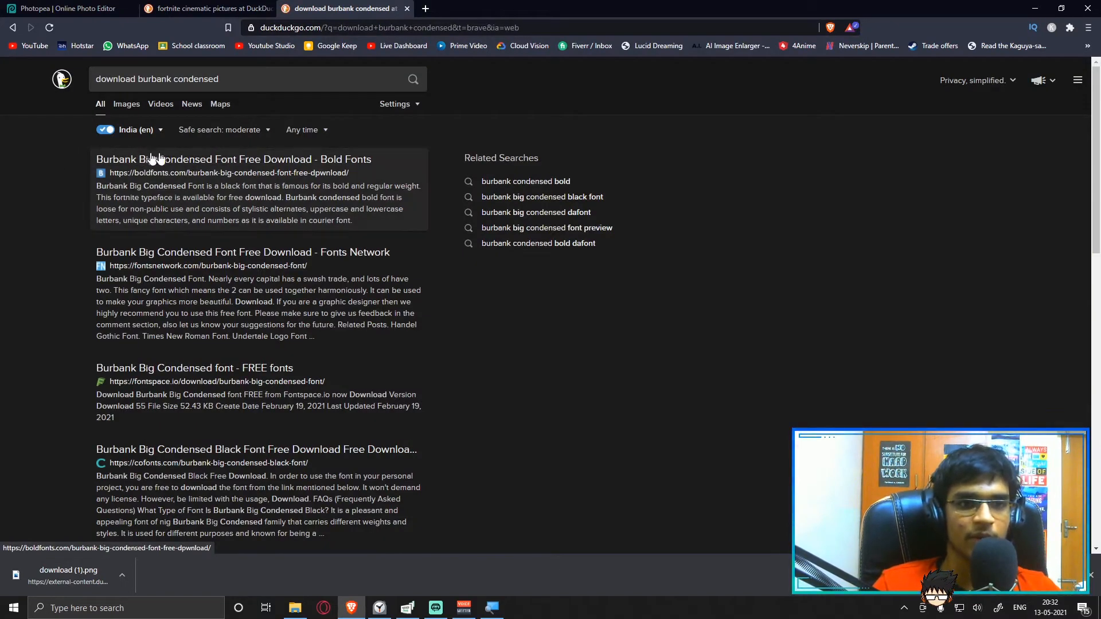
Open the Bold Fonts page for Burbank Big Condensed from the search results and download the font archive
{"action": "scroll", "coordinate": [154, 413], "scroll_direction": "down", "scroll_amount": 3}
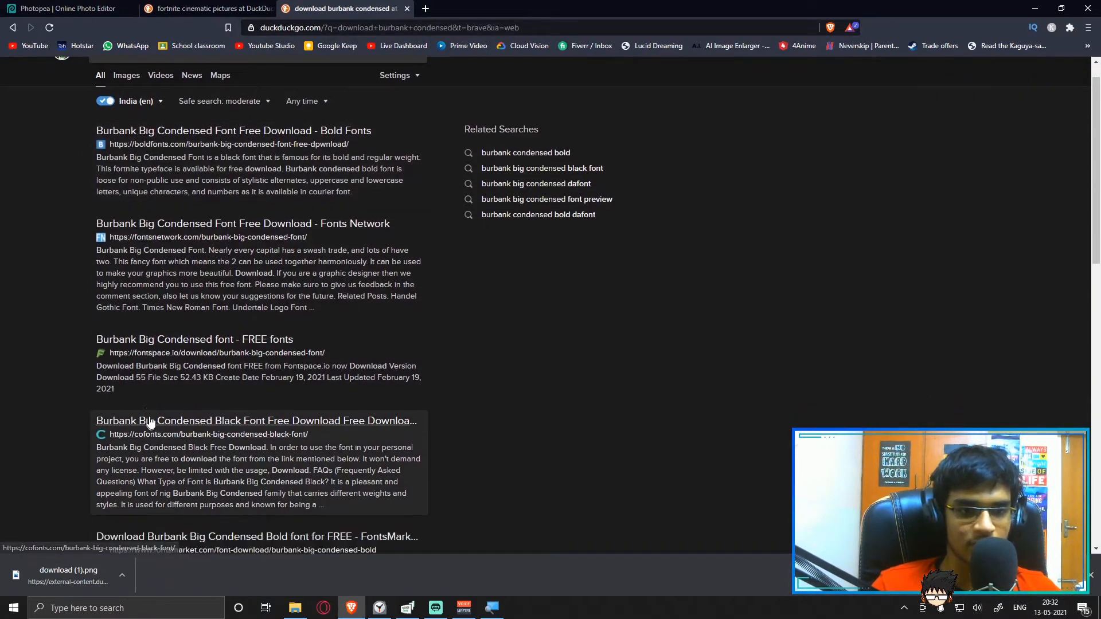
{"action": "scroll", "coordinate": [154, 407], "scroll_direction": "down", "scroll_amount": 3}
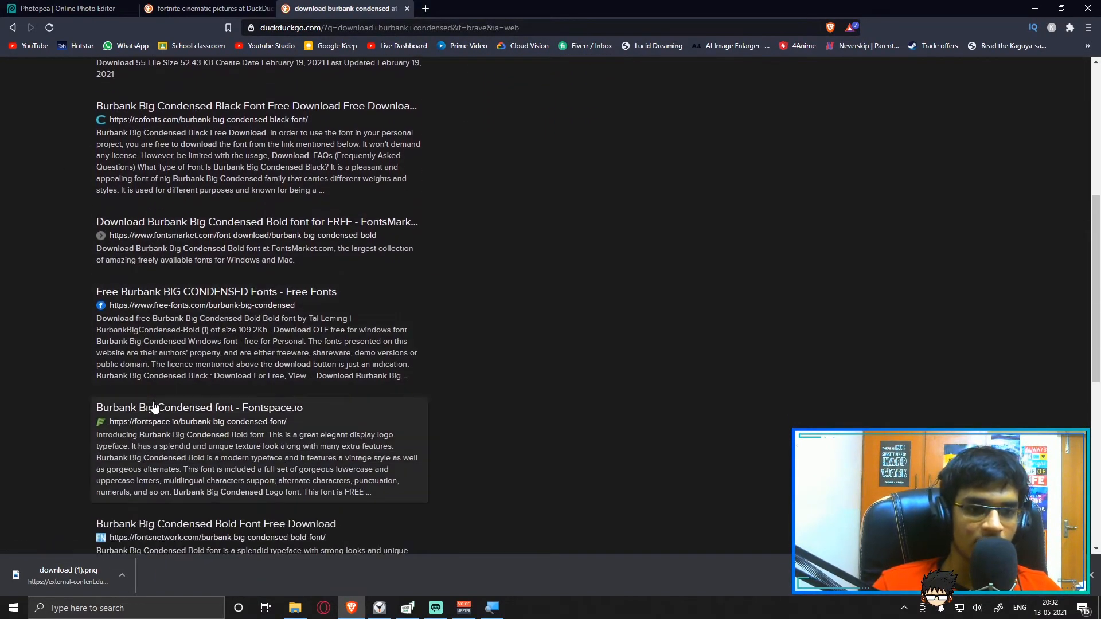
{"action": "left_click", "coordinate": [153, 410]}
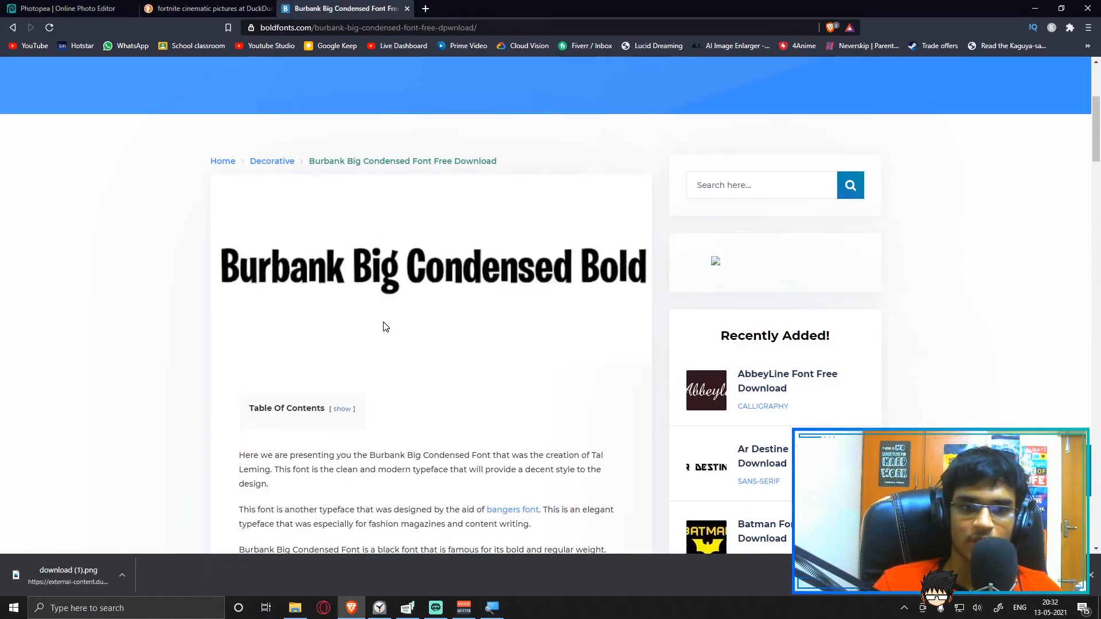
{"action": "scroll", "coordinate": [383, 326], "scroll_direction": "down", "scroll_amount": 8}
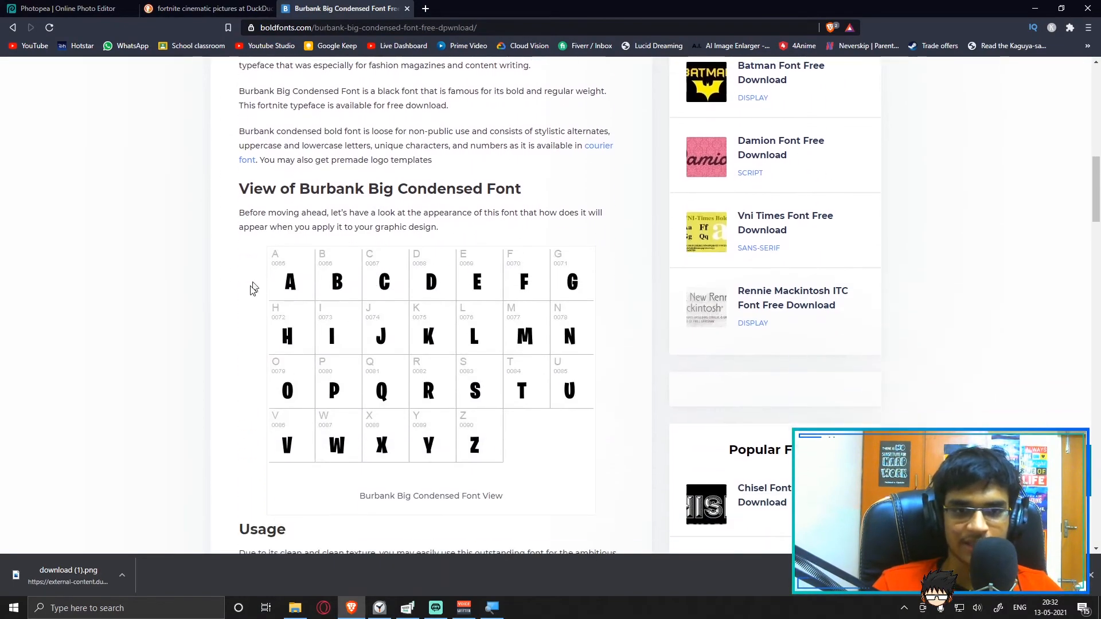
{"action": "scroll", "coordinate": [254, 288], "scroll_direction": "down", "scroll_amount": 15}
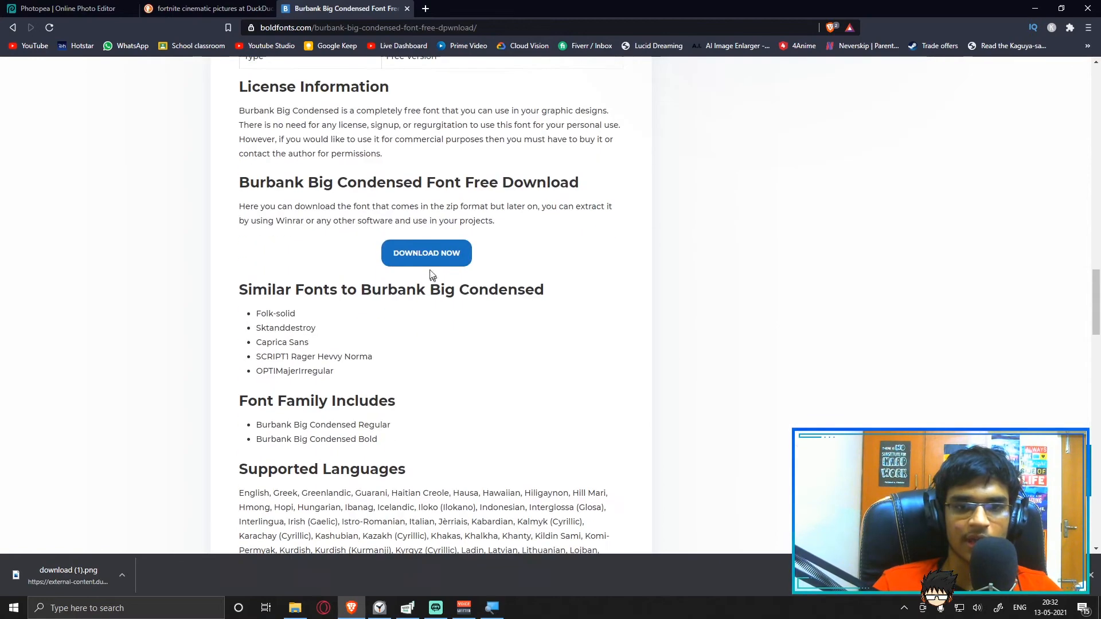
{"action": "left_click", "coordinate": [429, 259]}
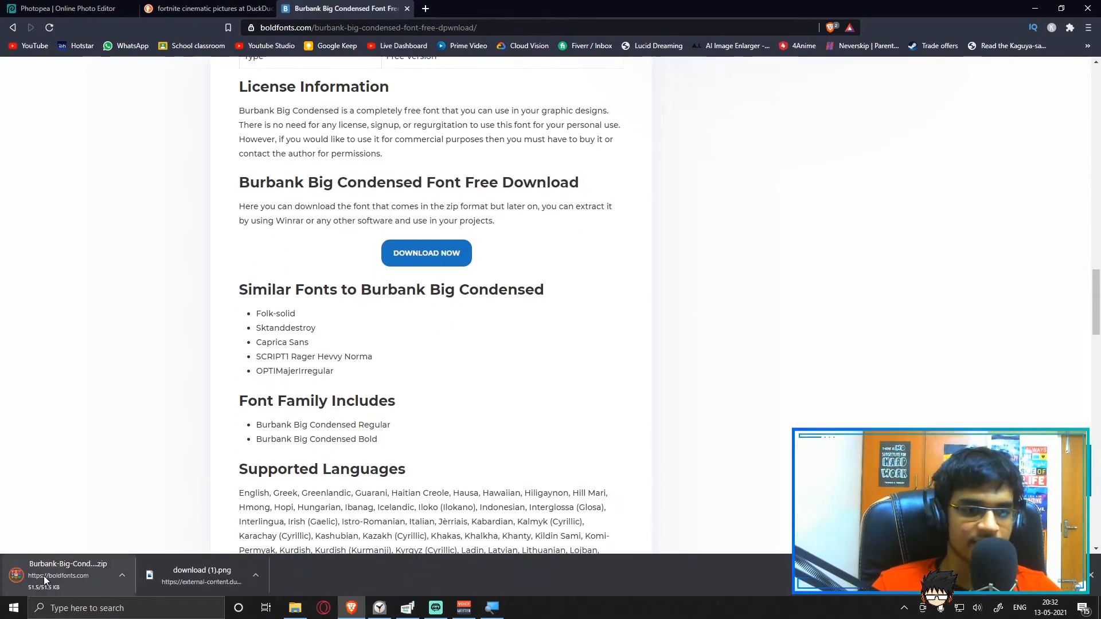
Locate the downloaded Burbank-Big-Condensed-Font.zip in its folder and extract it to Documents
{"action": "right_click", "coordinate": [43, 576]}
{"action": "left_click", "coordinate": [74, 546]}
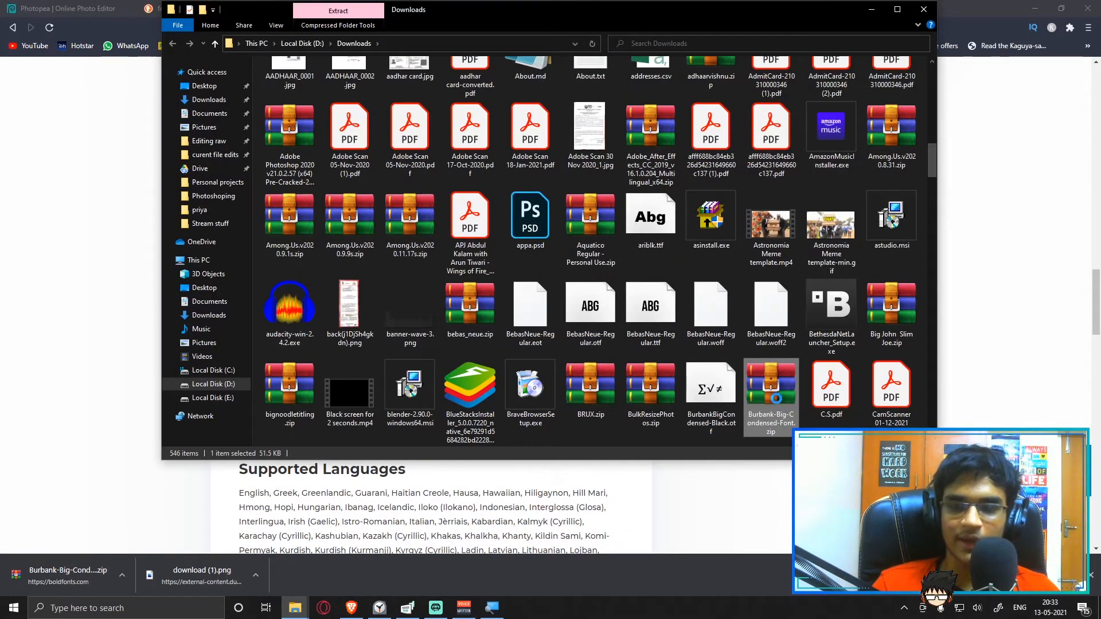
{"action": "right_click", "coordinate": [776, 410]}
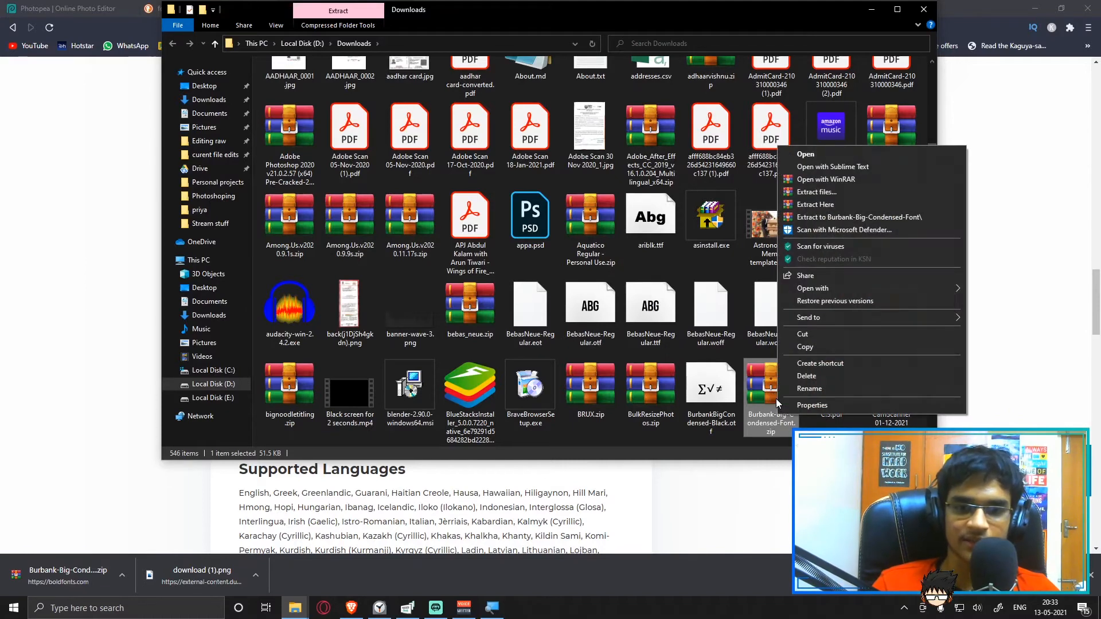
{"action": "left_click", "coordinate": [818, 193]}
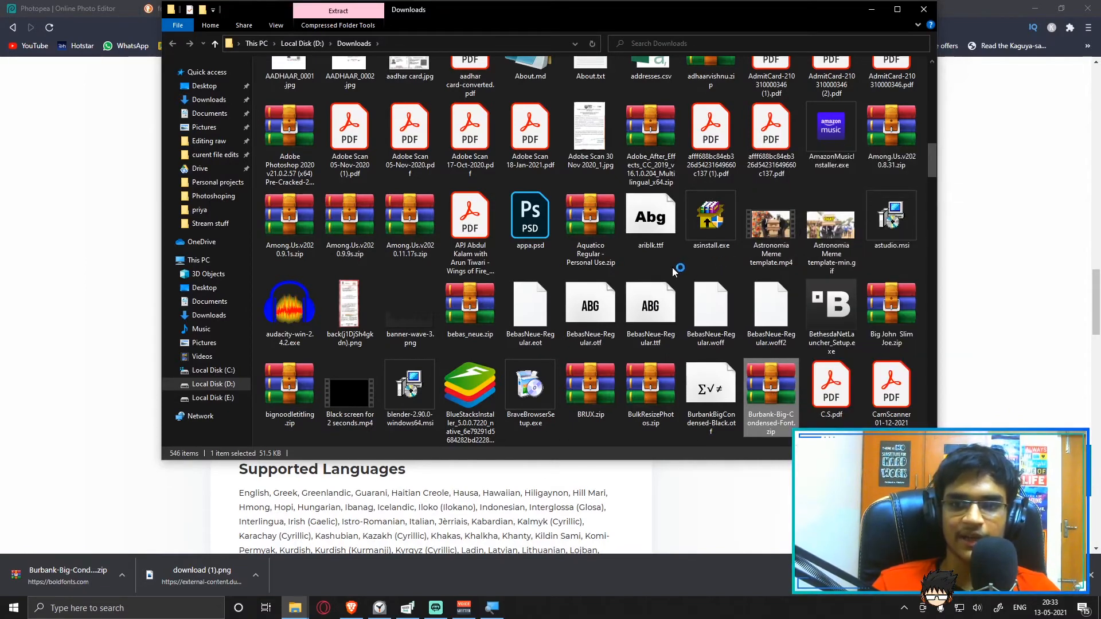
{"action": "key", "text": "Return"}
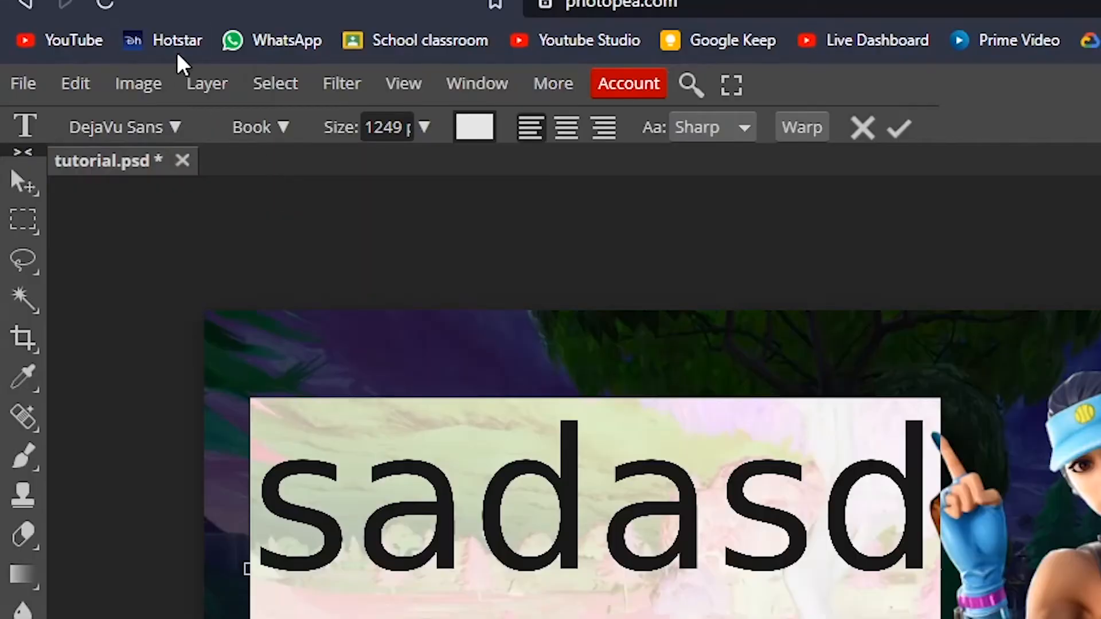
In Photopea, load the font file from Documents' Burbank-Big-Condensed-Font folder and agree to load it in future sessions
{"action": "left_click", "coordinate": [174, 128]}
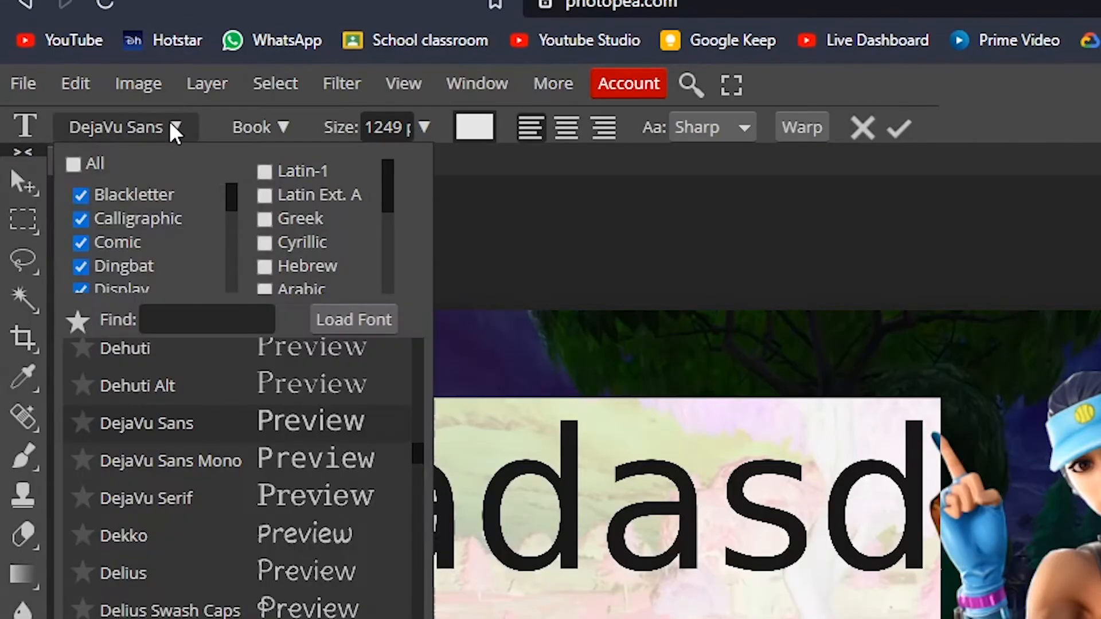
{"action": "left_click", "coordinate": [369, 319]}
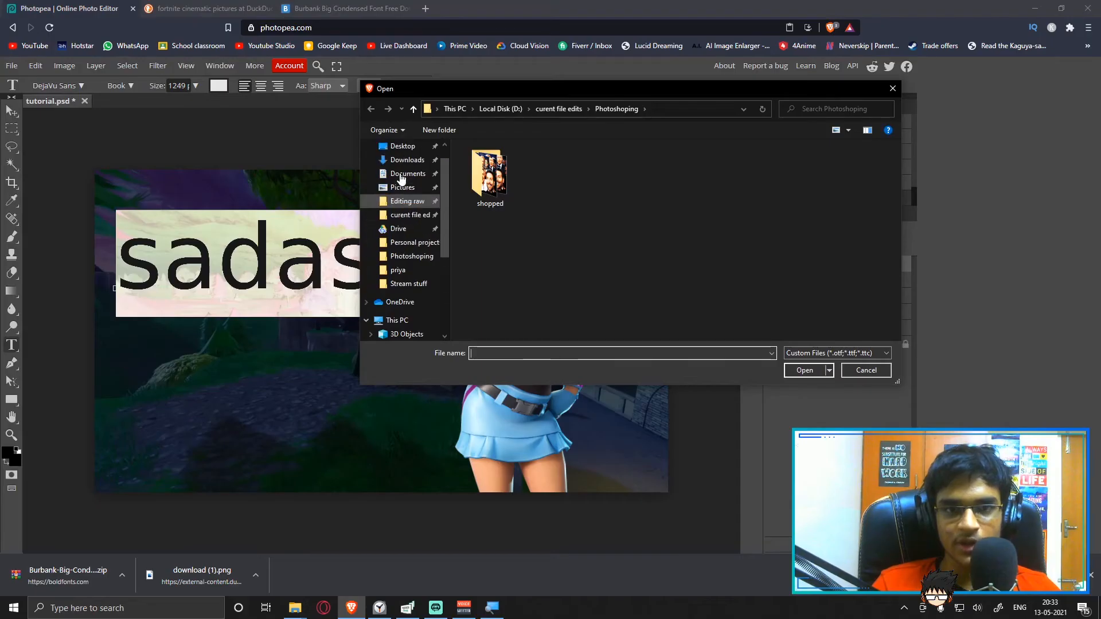
{"action": "left_click", "coordinate": [402, 197]}
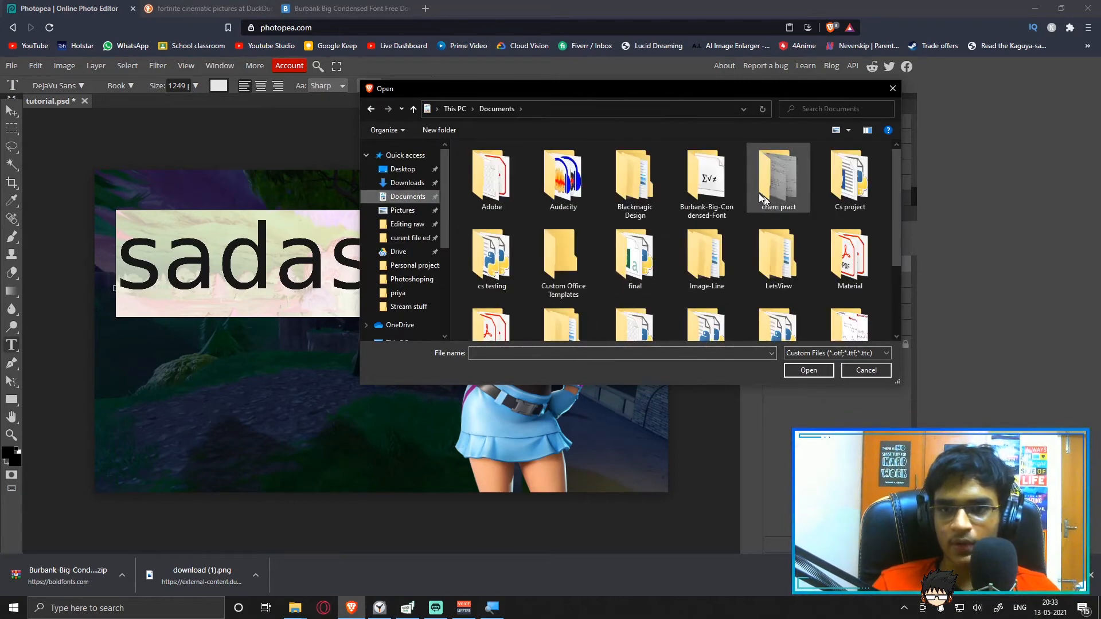
{"action": "double_click", "coordinate": [707, 177]}
{"action": "left_click", "coordinate": [514, 163]}
{"action": "double_click", "coordinate": [515, 163]}
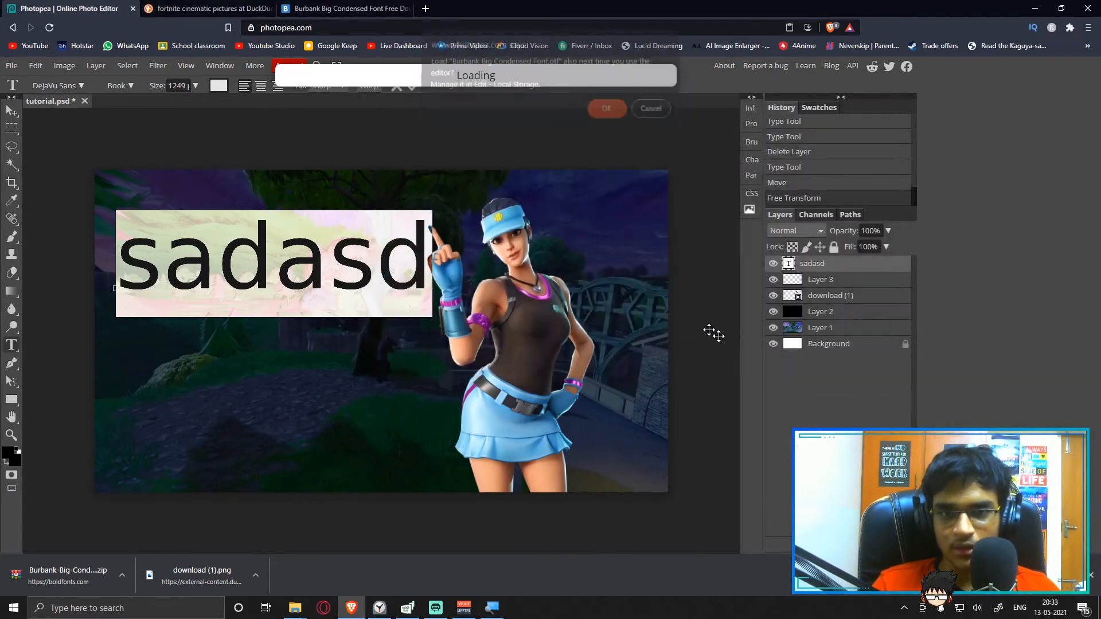
{"action": "left_click", "coordinate": [605, 114]}
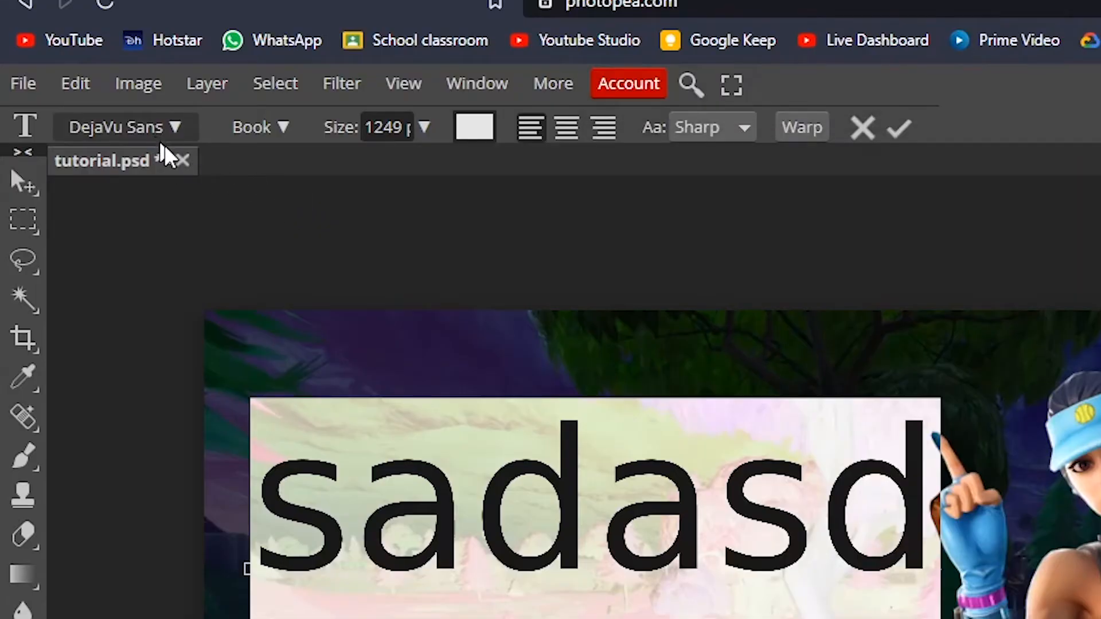
Find the loaded Burbank Big Condensed font by searching "burb" and apply it to the "sadasd" text
{"action": "left_click", "coordinate": [73, 92]}
{"action": "left_click", "coordinate": [197, 313]}
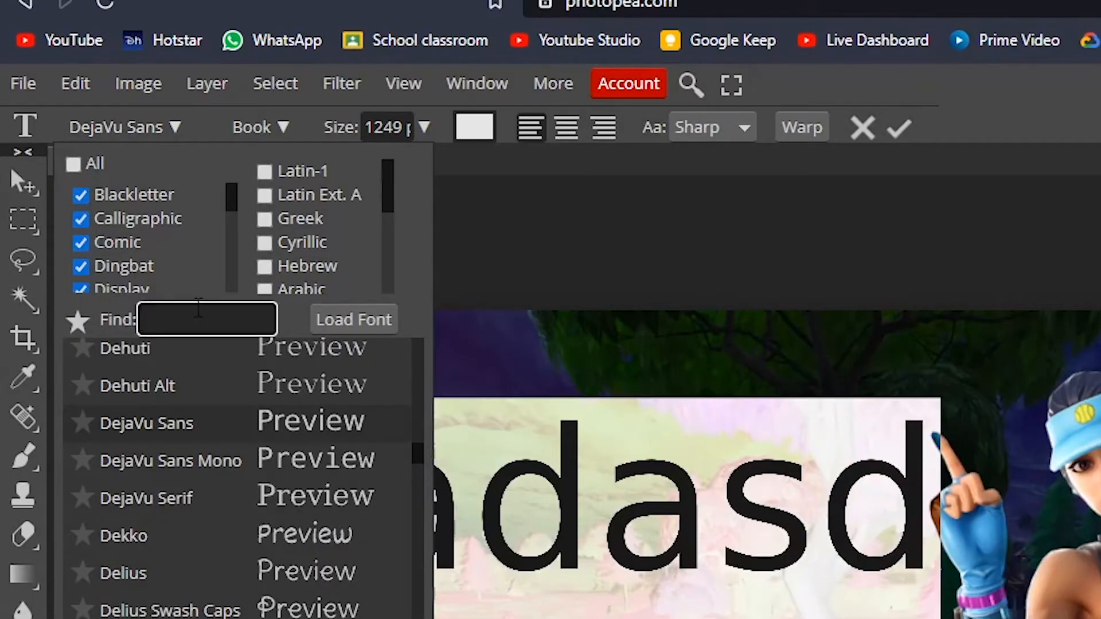
{"action": "type", "text": "burb"}
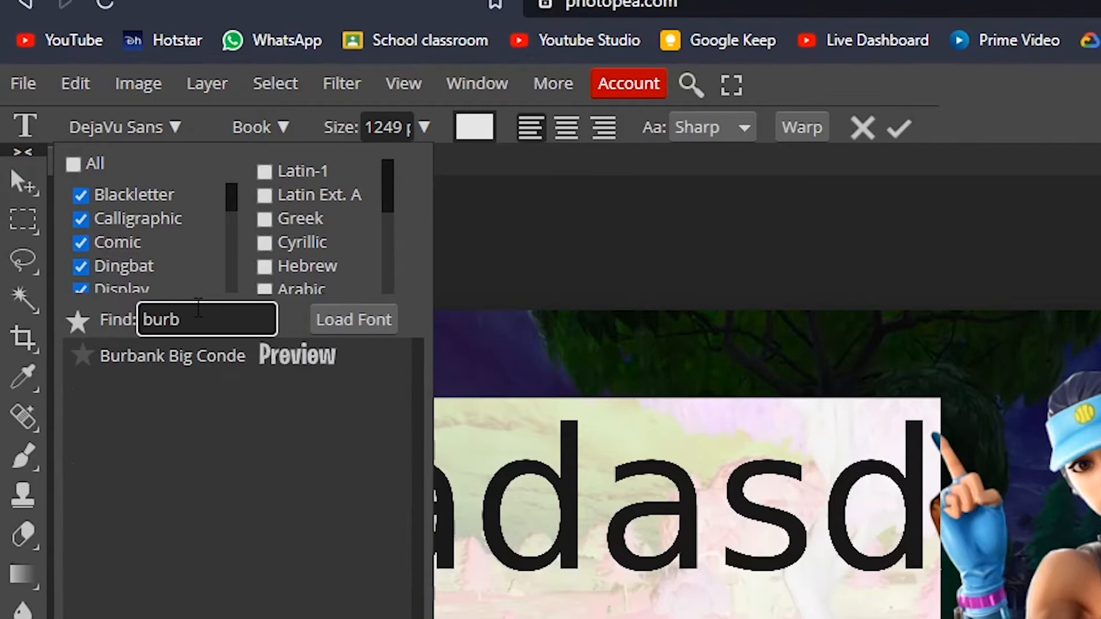
{"action": "left_click", "coordinate": [214, 364]}
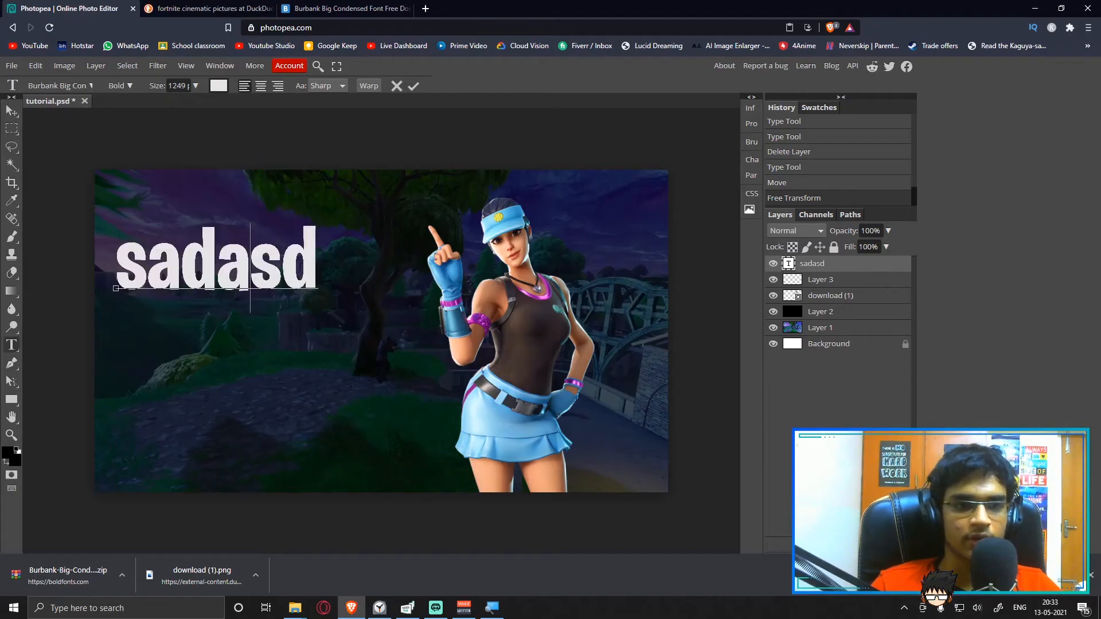
Replace the placeholder "sadasd" text with "THUMBNAILS" and finish the text editing
{"action": "key", "text": "ctrl+a"}
{"action": "type", "text": "THUMBNAILS"}
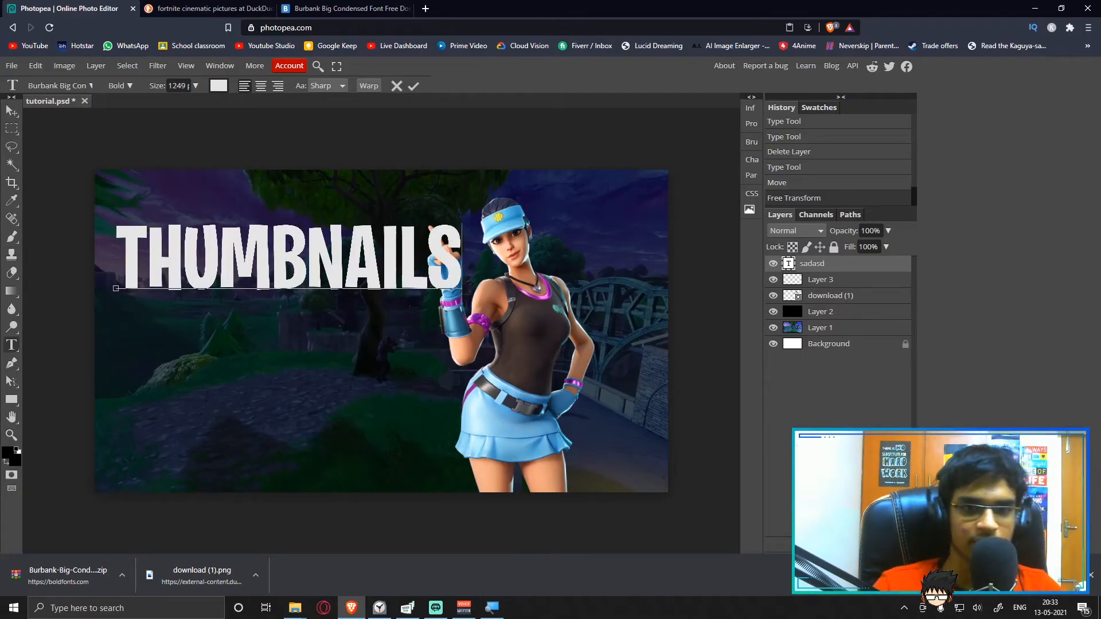
{"action": "left_click", "coordinate": [11, 111]}
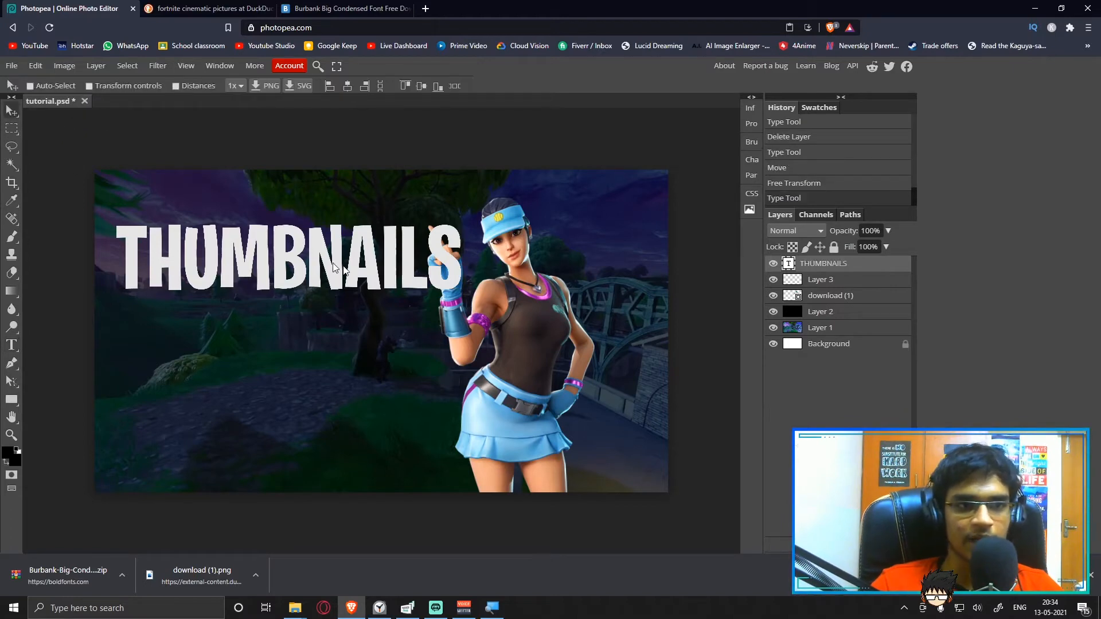
Place Layer 3 and download (1) above the THUMBNAILS layer and reposition the title and the character side by side
{"action": "left_click_drag", "start_coordinate": [391, 281], "coordinate": [325, 285]}
{"action": "left_click", "coordinate": [830, 280]}
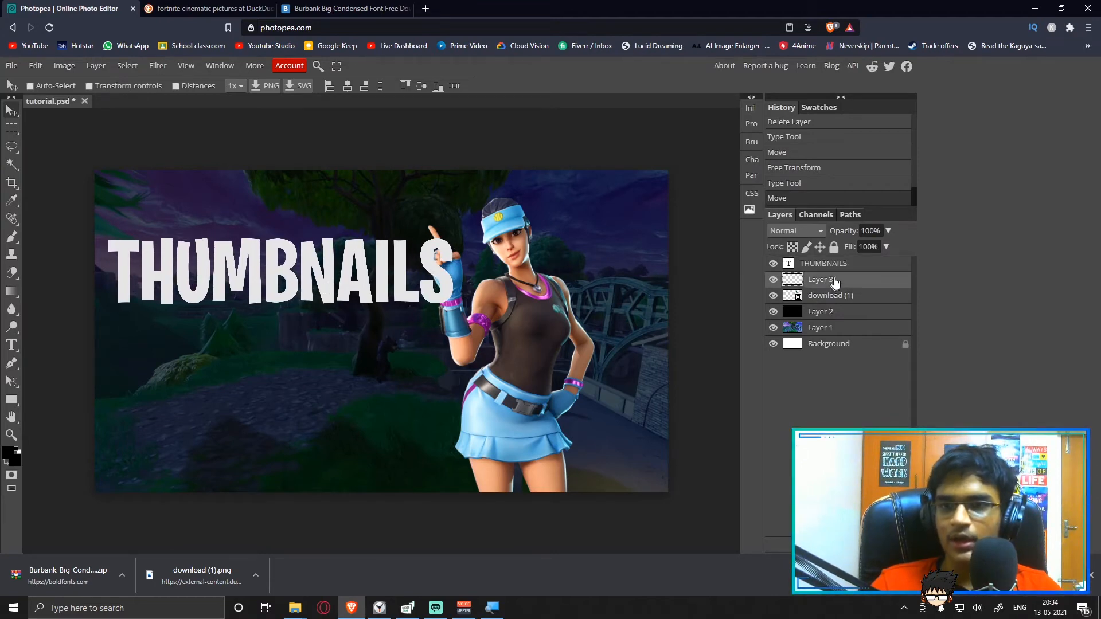
{"action": "left_click_drag", "start_coordinate": [837, 285], "coordinate": [835, 263]}
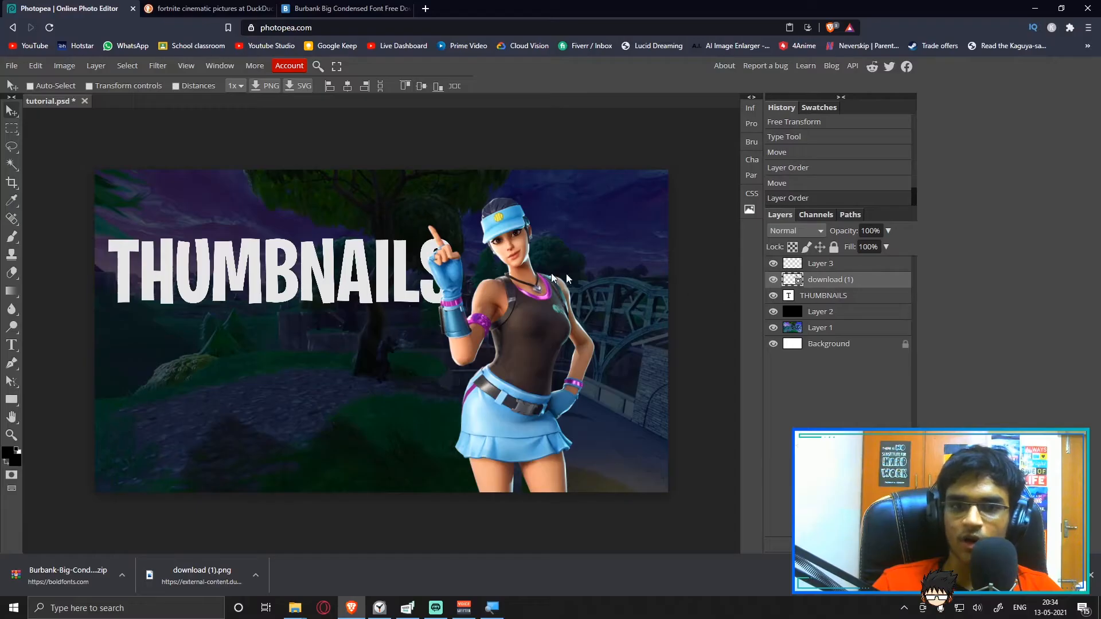
{"action": "mouse_move", "coordinate": [510, 351]}
{"action": "left_mouse_down"}
{"action": "mouse_move", "coordinate": [535, 352]}
{"action": "mouse_move", "coordinate": [527, 359]}
{"action": "left_mouse_up"}
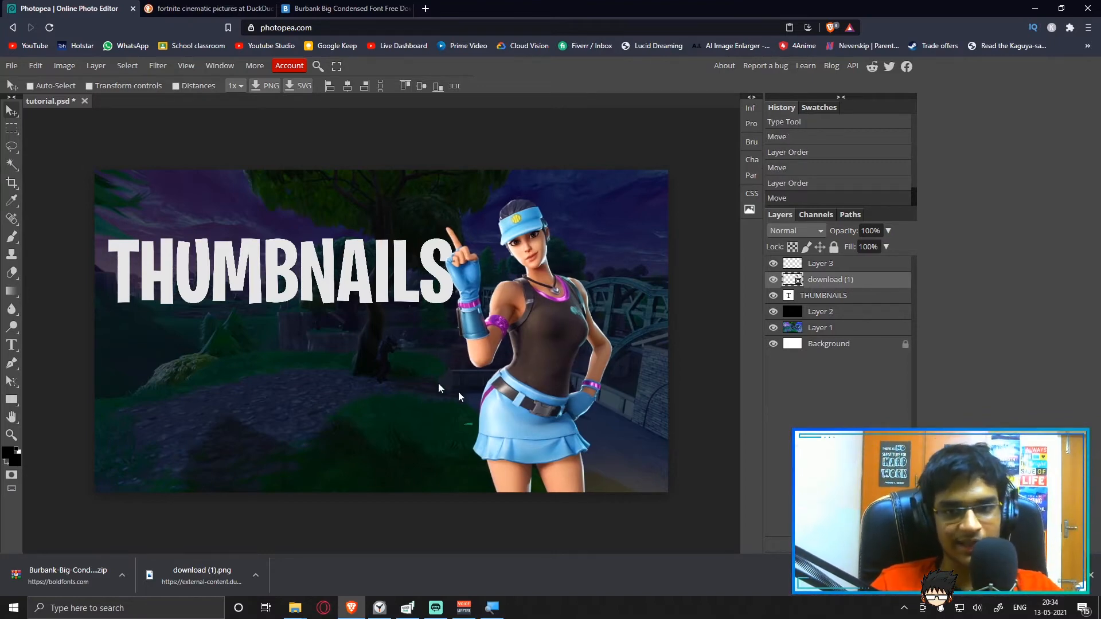
Open the blending options of the THUMBNAILS text layer and enable a gradient overlay, keeping the title in view
{"action": "left_click", "coordinate": [884, 297]}
{"action": "right_click", "coordinate": [746, 419]}
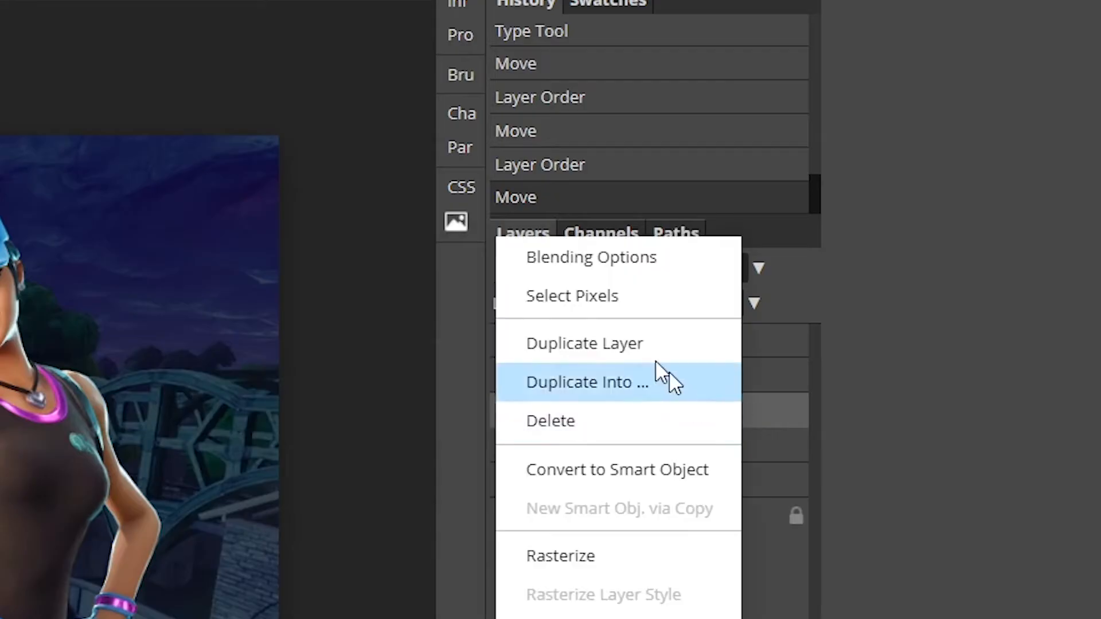
{"action": "left_click", "coordinate": [233, 513]}
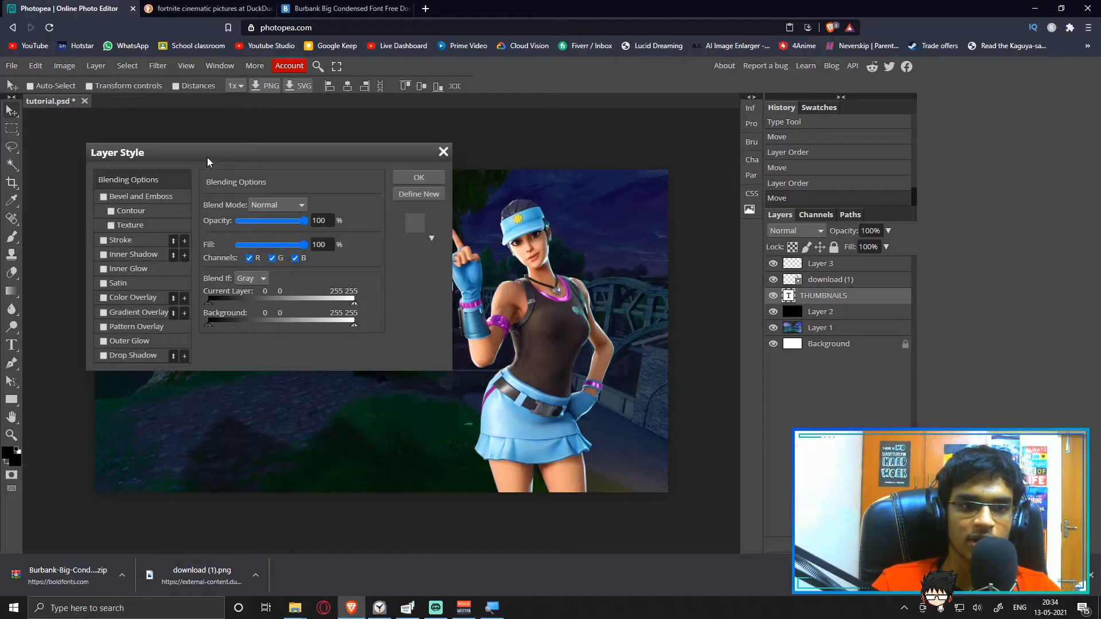
{"action": "left_click_drag", "start_coordinate": [208, 157], "coordinate": [525, 136]}
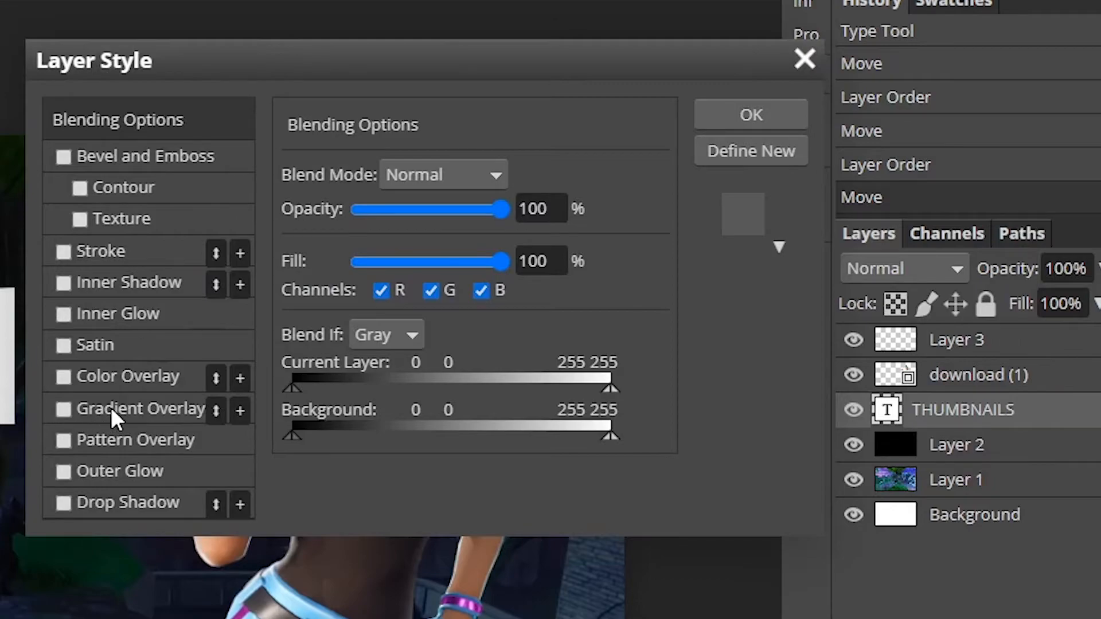
{"action": "left_click", "coordinate": [410, 296]}
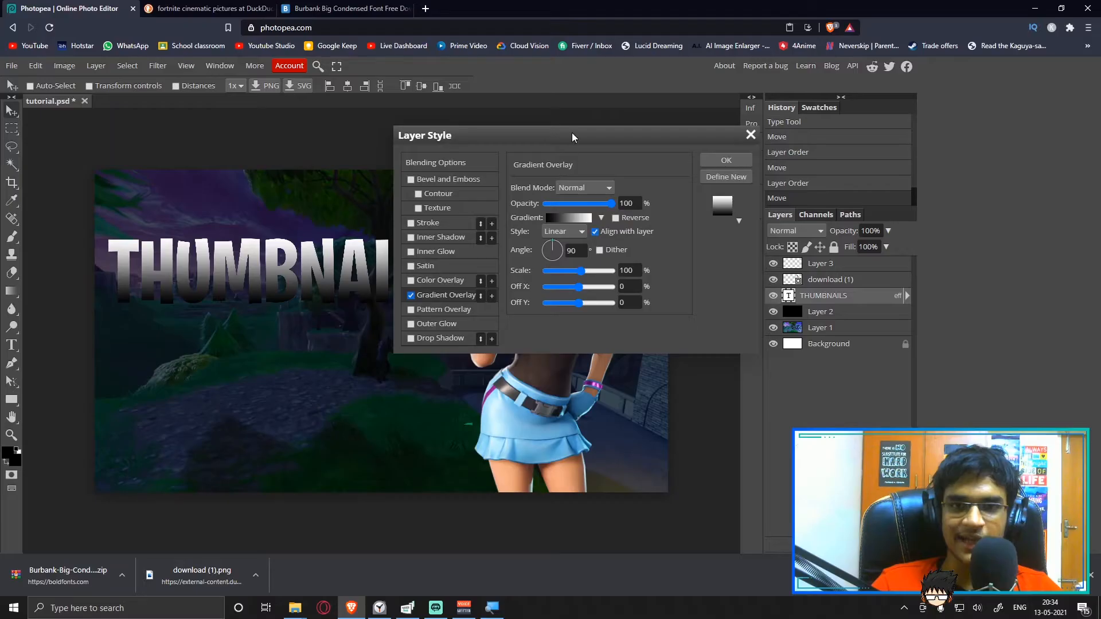
{"action": "left_click_drag", "start_coordinate": [419, 67], "coordinate": [705, 64]}
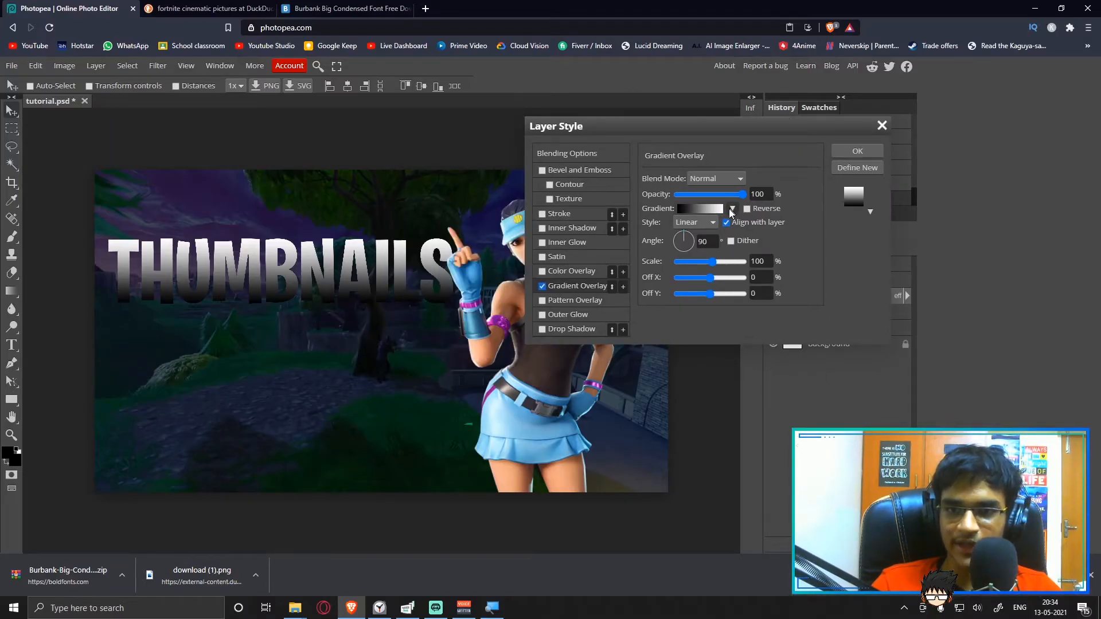
Edit the overlay's gradient and change its black starting colour stop to a golden yellow
{"action": "left_click", "coordinate": [720, 209]}
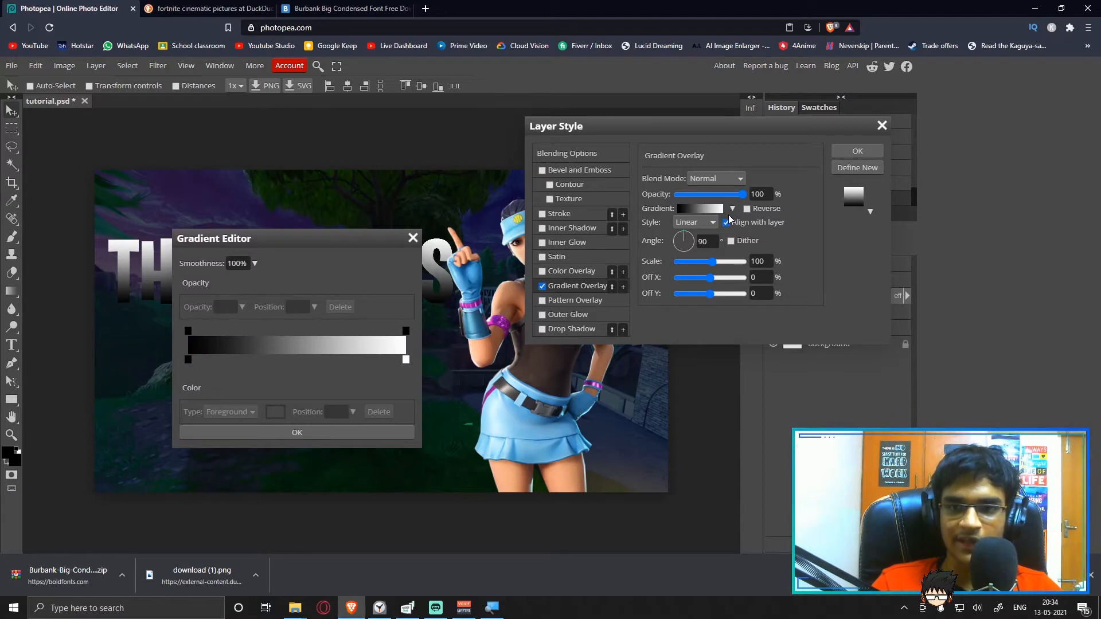
{"action": "left_click_drag", "start_coordinate": [315, 243], "coordinate": [685, 105]}
{"action": "left_click", "coordinate": [557, 221]}
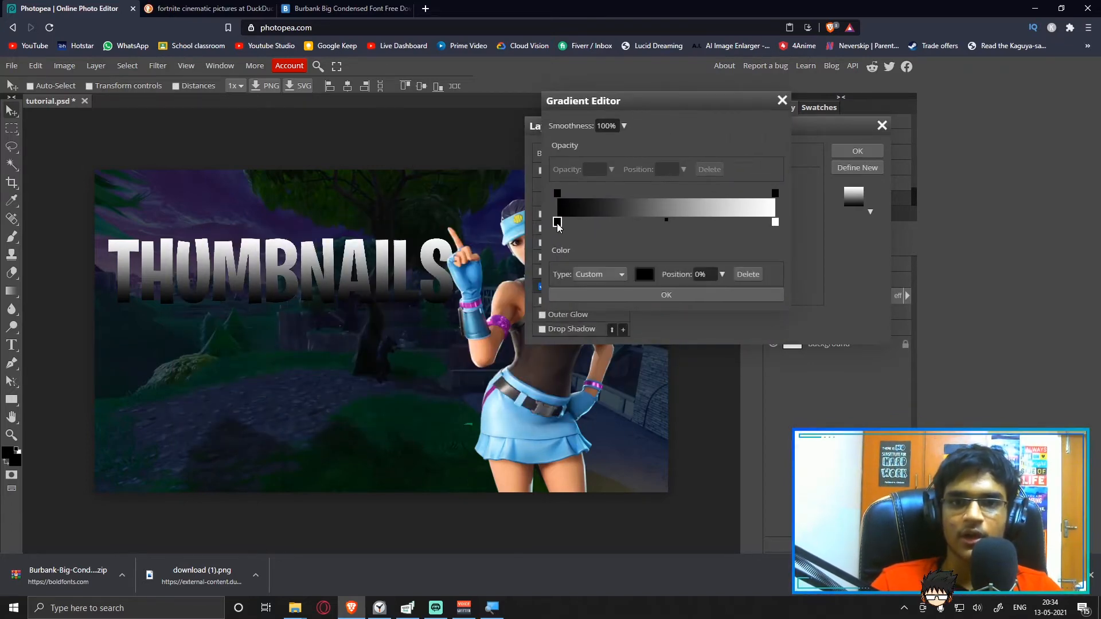
{"action": "left_click", "coordinate": [644, 274]}
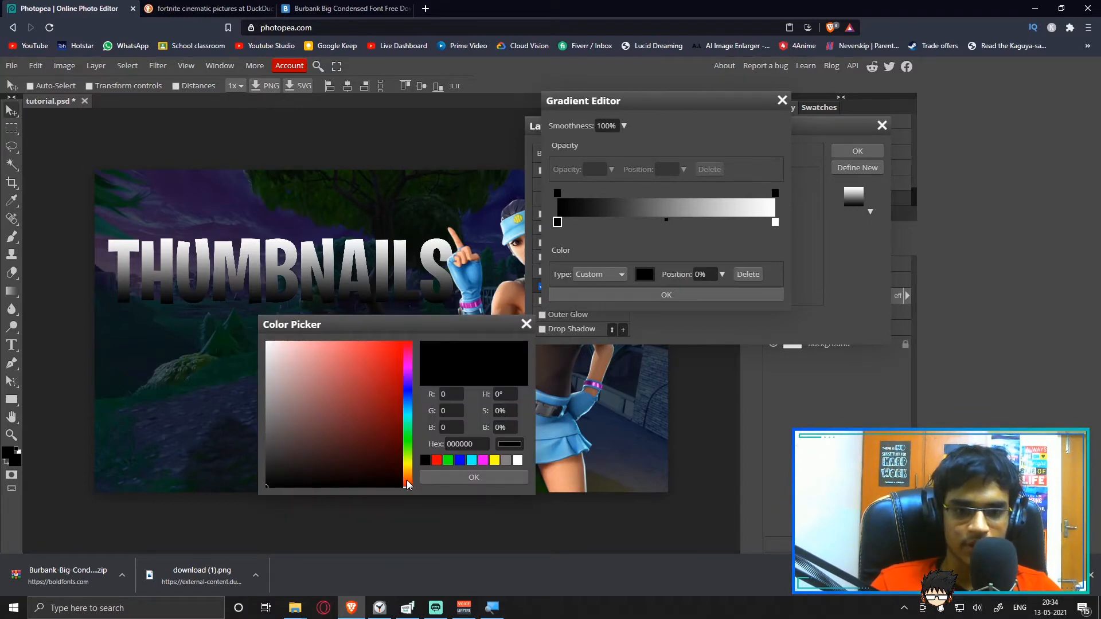
{"action": "left_click_drag", "start_coordinate": [408, 485], "coordinate": [408, 463]}
{"action": "left_click_drag", "start_coordinate": [373, 395], "coordinate": [446, 296]}
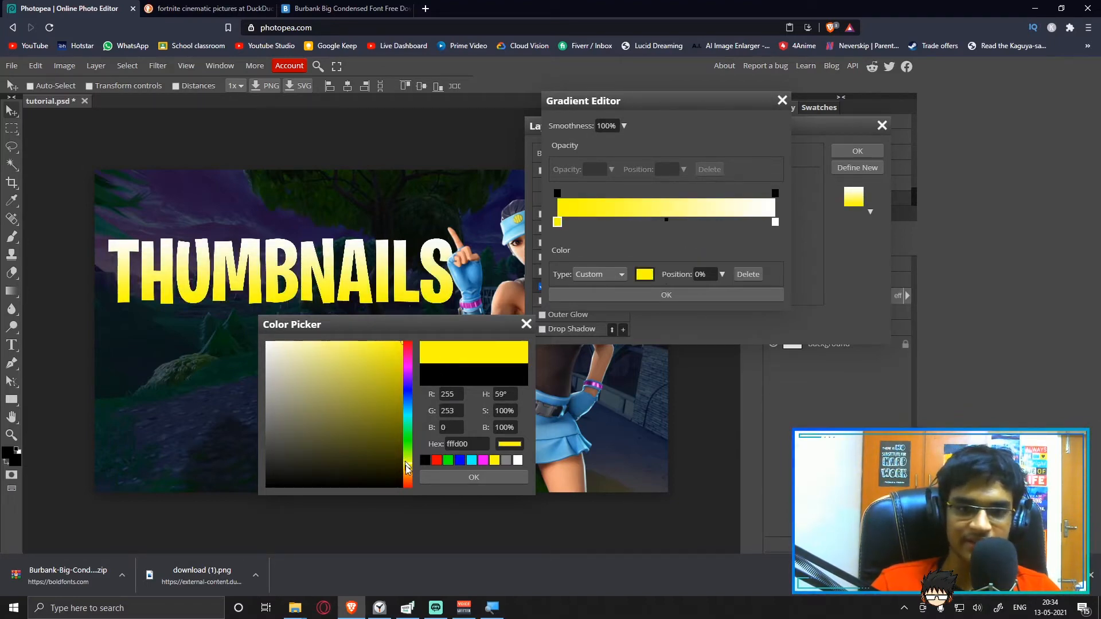
{"action": "left_click_drag", "start_coordinate": [411, 466], "coordinate": [411, 467]}
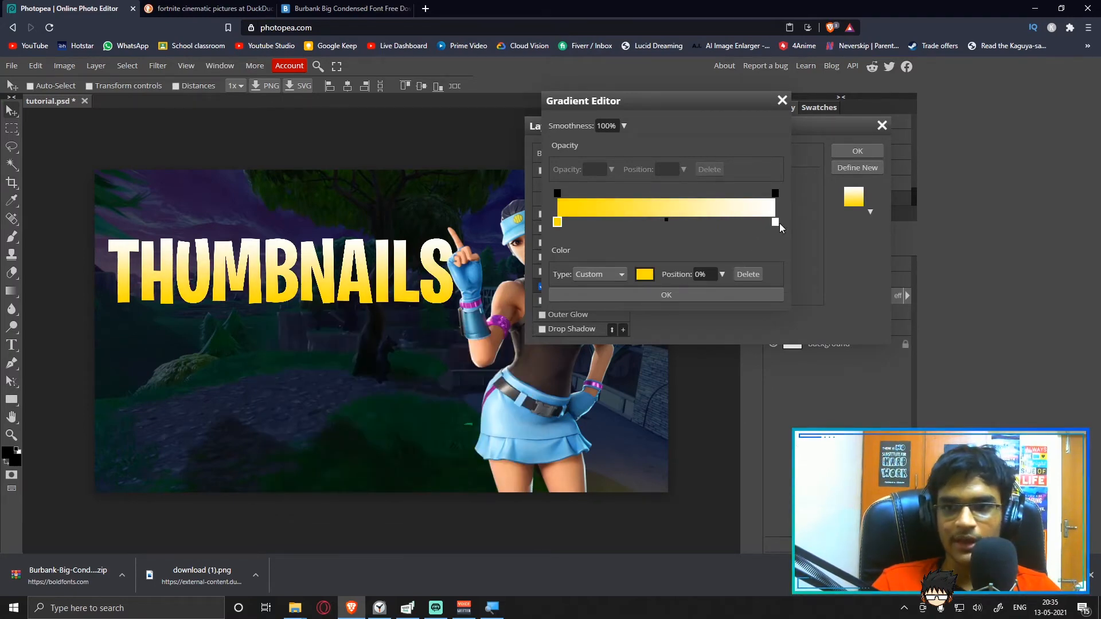
Change the gradient's end colour stop at 100% to orange, hex ff7f00
{"action": "left_click_drag", "start_coordinate": [776, 222], "coordinate": [774, 223]}
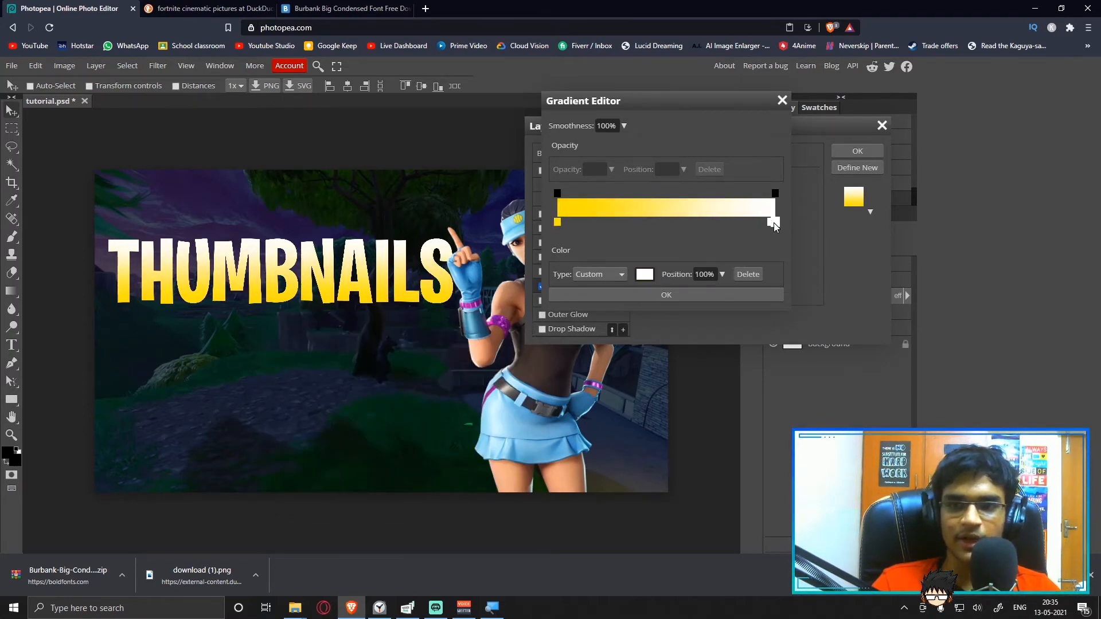
{"action": "double_click", "coordinate": [770, 225]}
{"action": "left_click", "coordinate": [408, 475]}
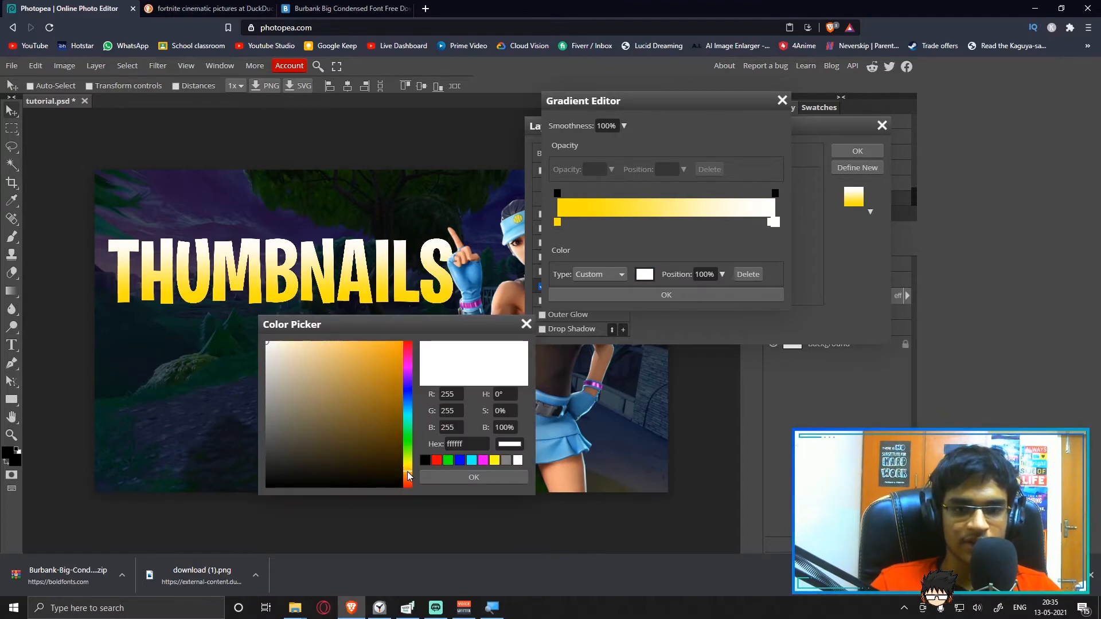
{"action": "left_click_drag", "start_coordinate": [408, 469], "coordinate": [408, 481]}
{"action": "left_click_drag", "start_coordinate": [381, 406], "coordinate": [431, 299]}
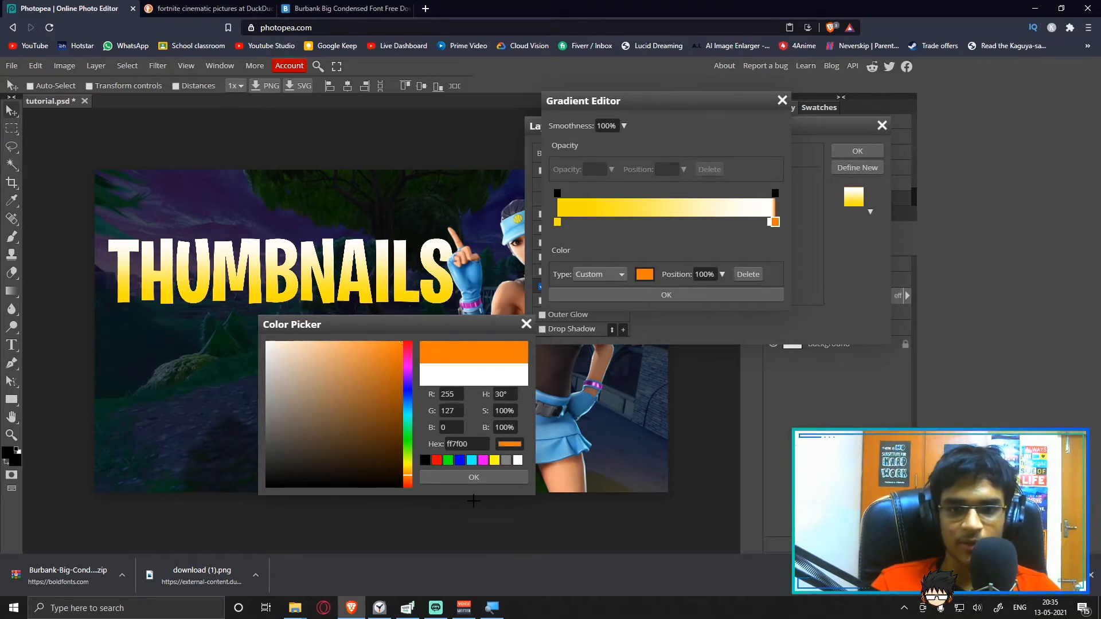
{"action": "left_click", "coordinate": [475, 478]}
Remove the extra white colour stop beside the orange one so the gradient runs from yellow to orange
{"action": "left_click", "coordinate": [765, 222]}
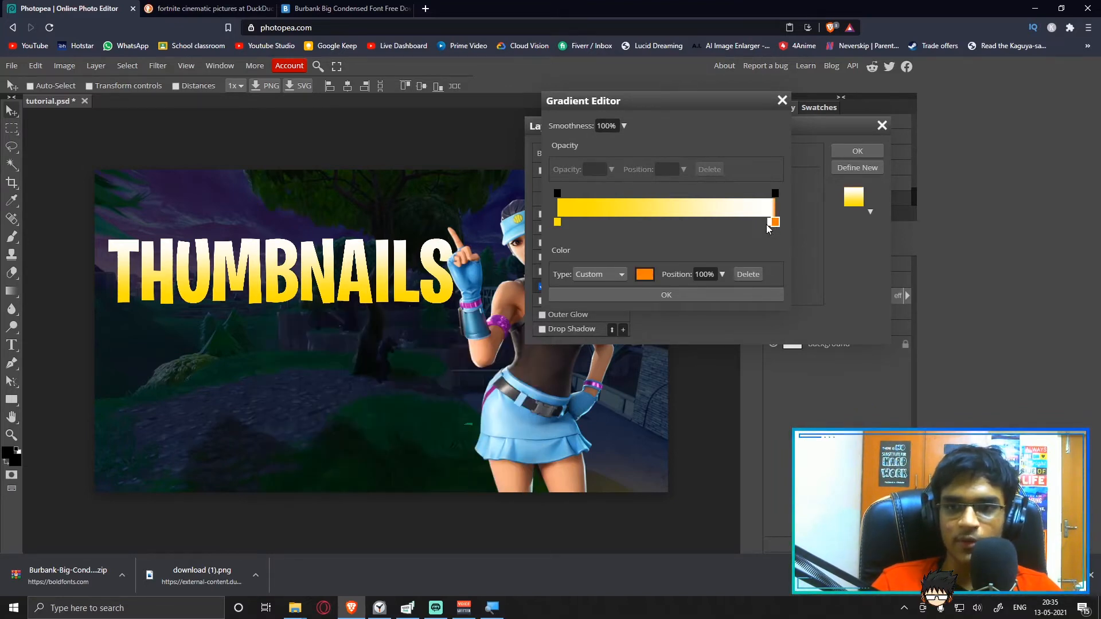
{"action": "left_click_drag", "start_coordinate": [766, 223], "coordinate": [676, 228]}
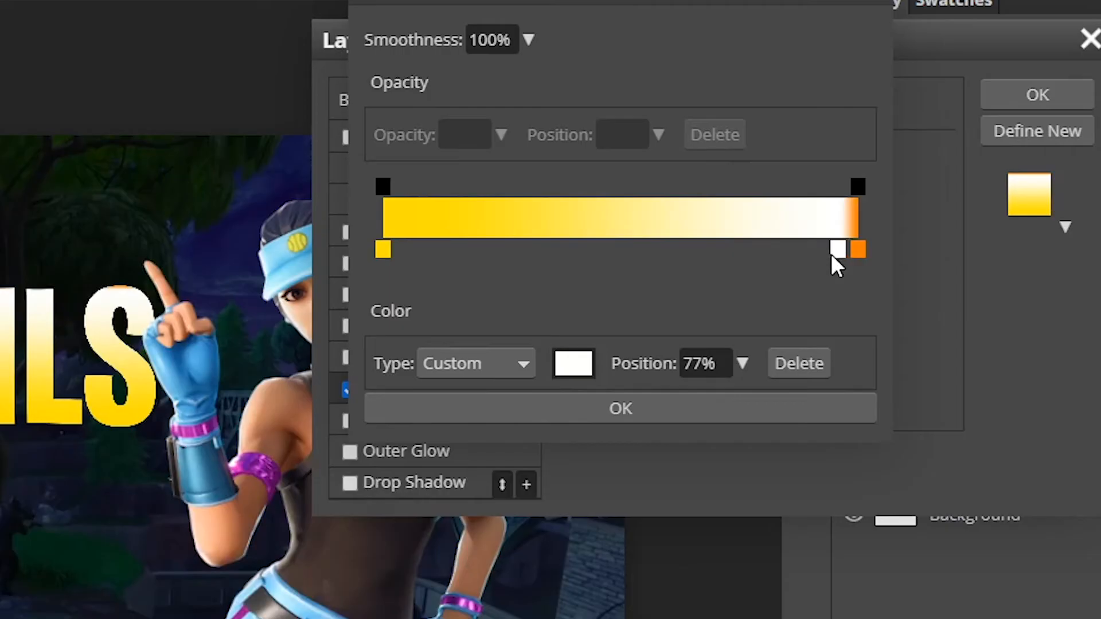
{"action": "right_click", "coordinate": [764, 223]}
{"action": "left_click", "coordinate": [717, 230]}
{"action": "left_click", "coordinate": [731, 266]}
{"action": "left_click", "coordinate": [832, 255]}
{"action": "left_click_drag", "start_coordinate": [831, 255], "coordinate": [830, 265]}
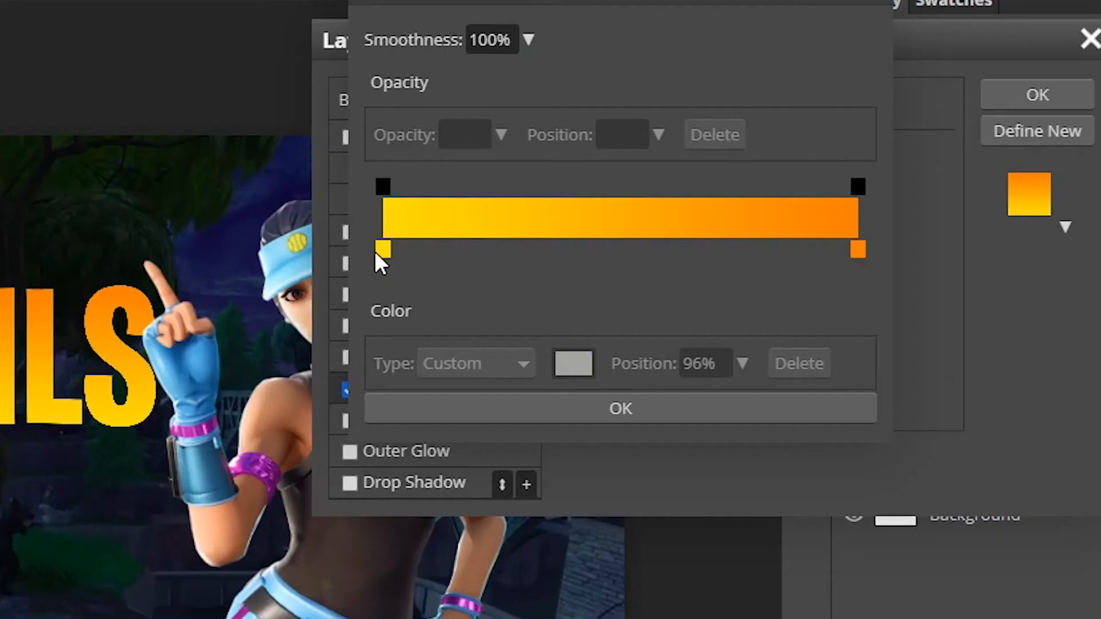
Move the gradient's yellow colour stop to 63% and accept the gradient
{"action": "left_click", "coordinate": [558, 222]}
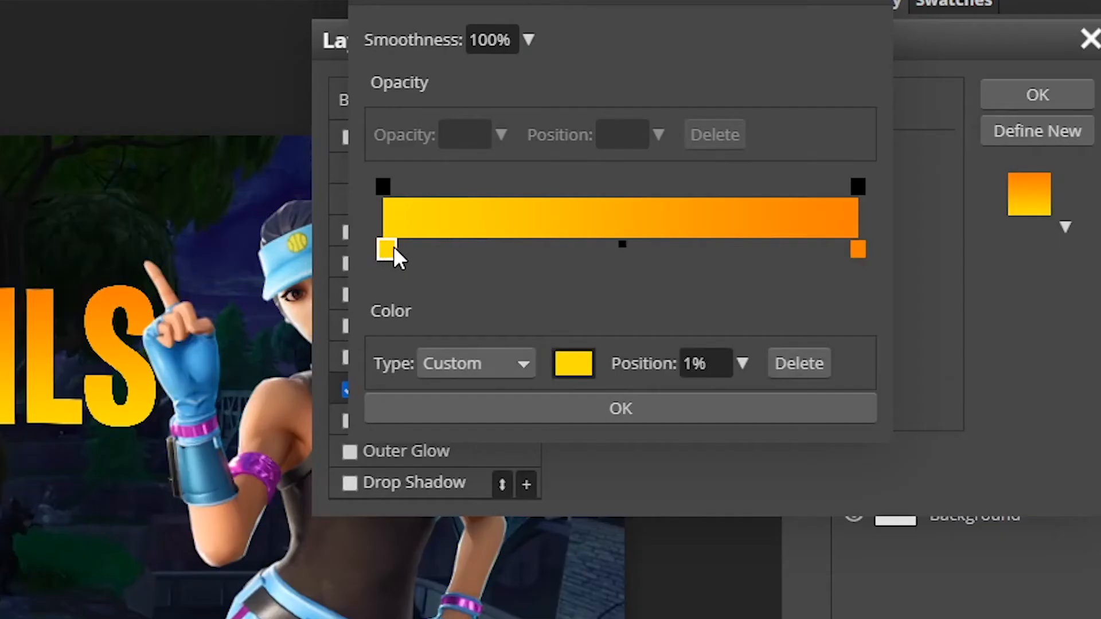
{"action": "left_click_drag", "start_coordinate": [394, 246], "coordinate": [539, 248]}
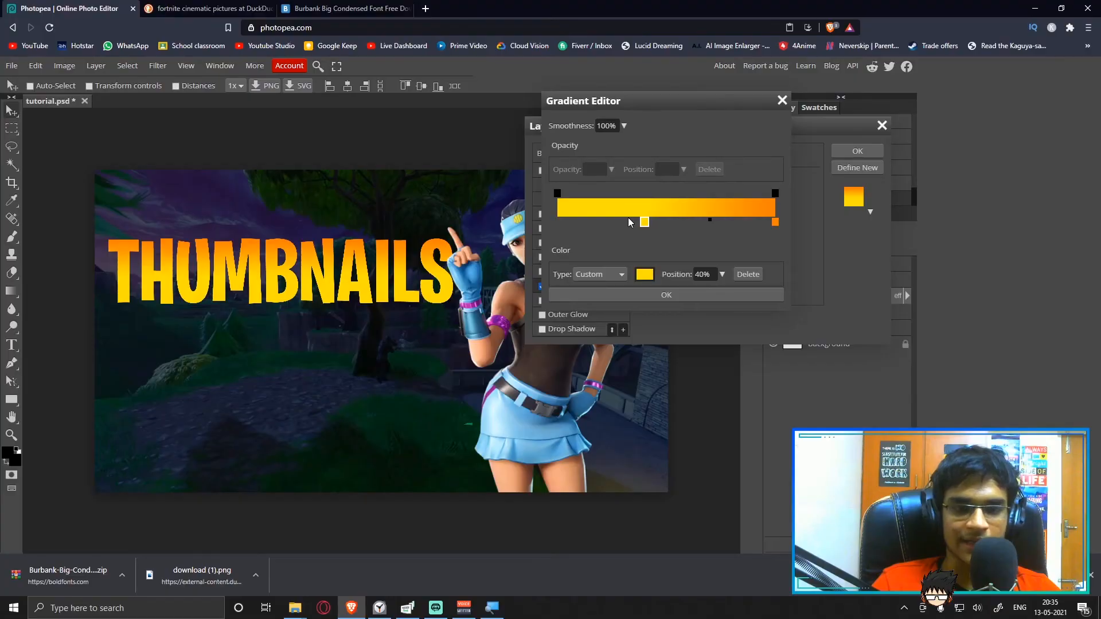
{"action": "left_click_drag", "start_coordinate": [645, 222], "coordinate": [693, 219]}
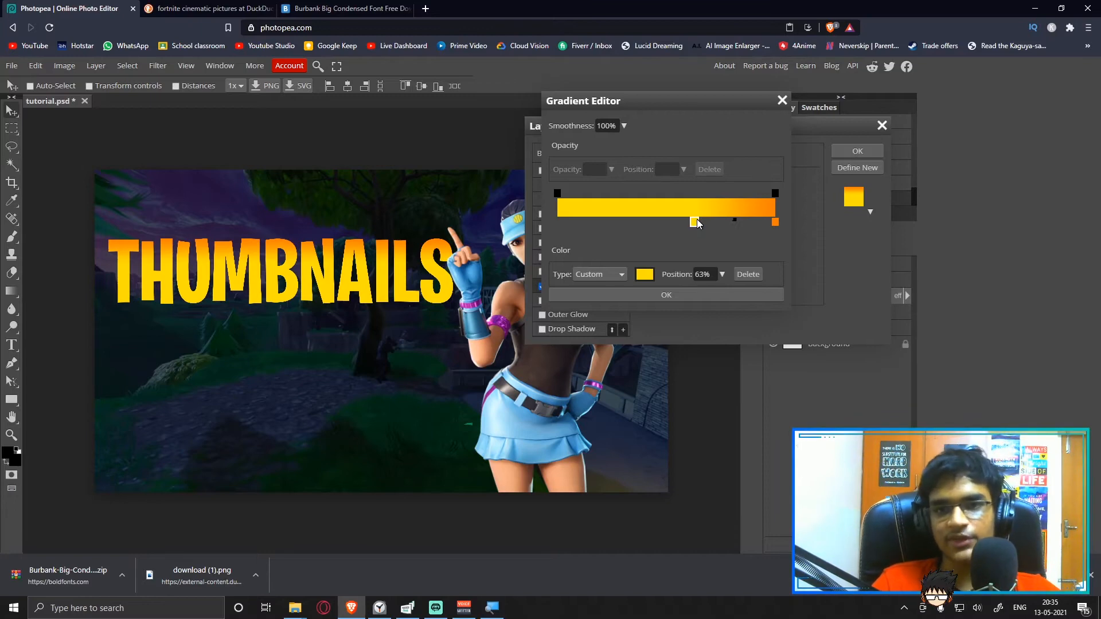
{"action": "left_click", "coordinate": [662, 294]}
Try larger and smaller gradient overlay scales and settle on 101%
{"action": "left_click_drag", "start_coordinate": [726, 263], "coordinate": [733, 261]}
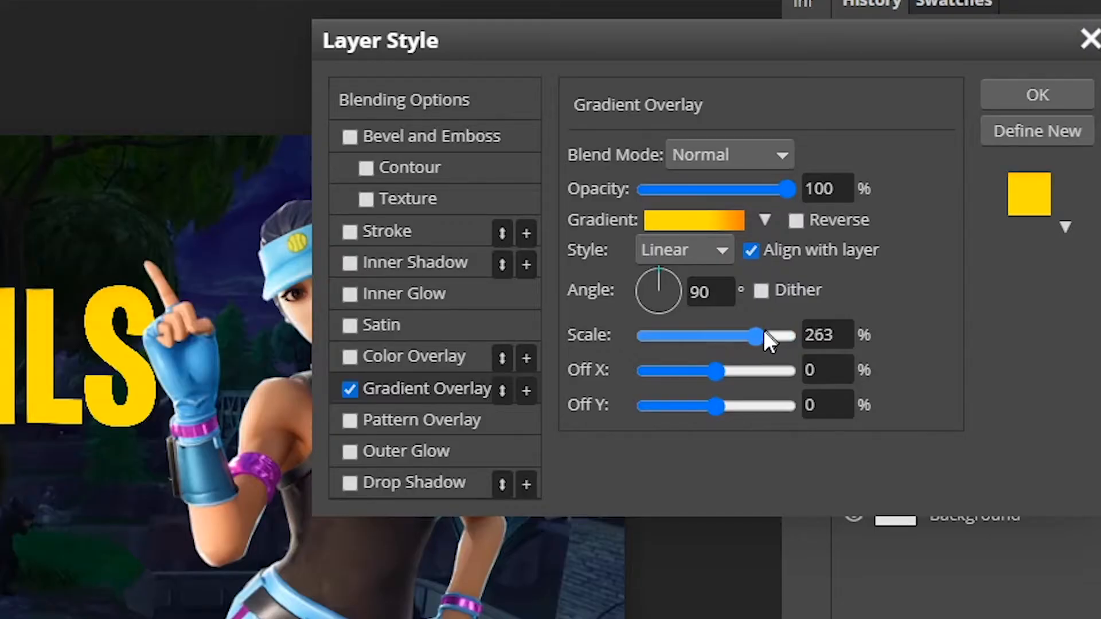
{"action": "left_click_drag", "start_coordinate": [765, 333], "coordinate": [641, 336]}
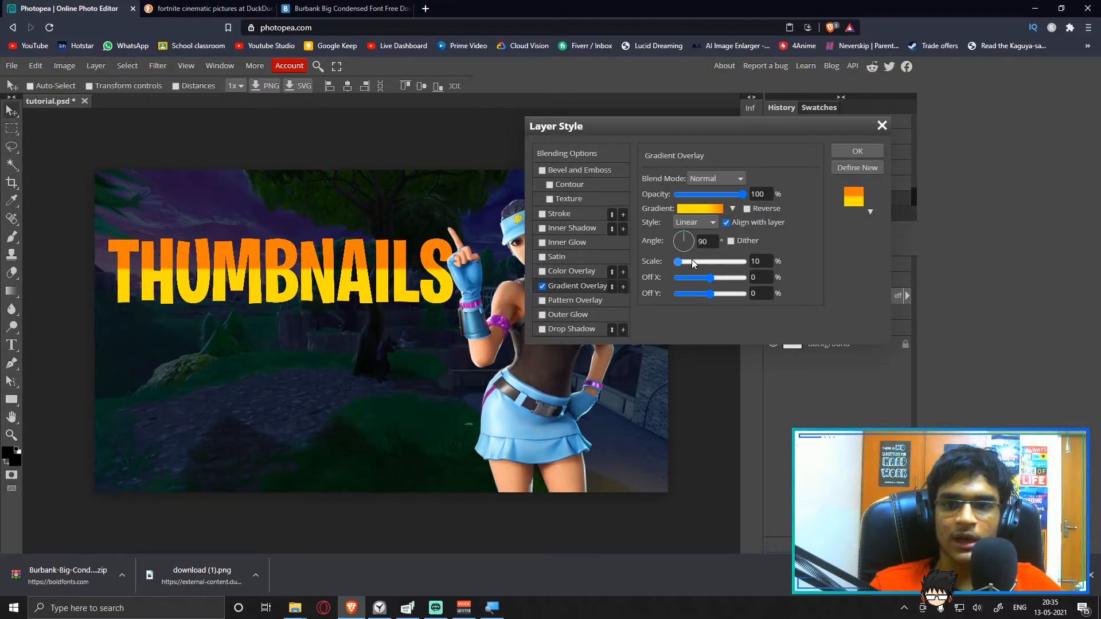
{"action": "left_click_drag", "start_coordinate": [692, 261], "coordinate": [717, 268]}
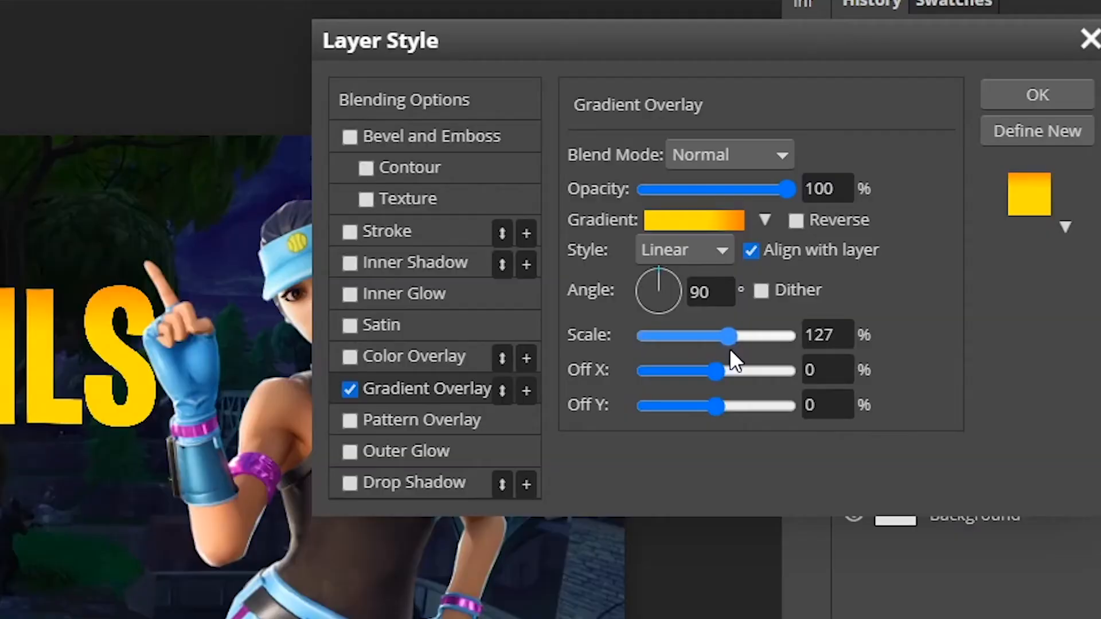
{"action": "left_click_drag", "start_coordinate": [729, 350], "coordinate": [724, 353]}
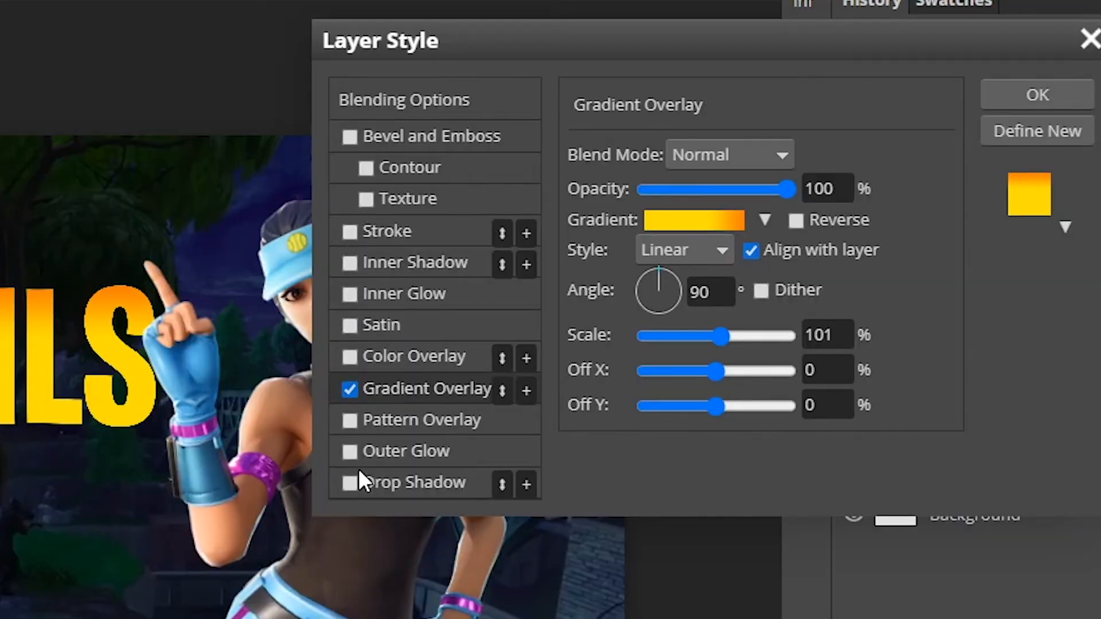
Add a drop shadow to the title with 35% opacity, 10° angle, 100 px distance, 45% spread and 65 px size
{"action": "left_click", "coordinate": [354, 482]}
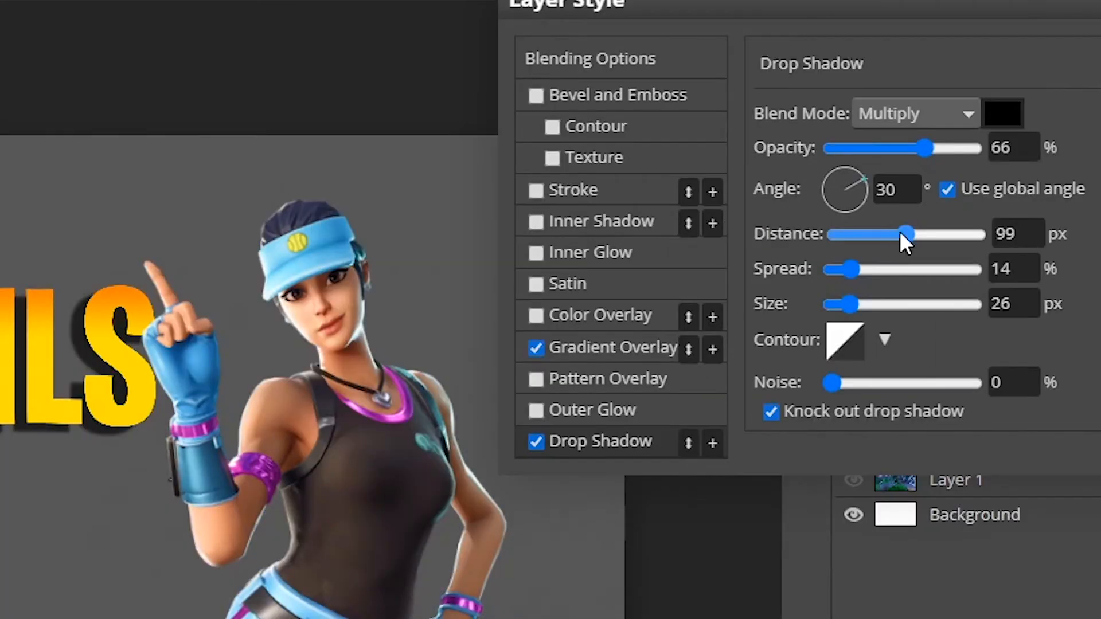
{"action": "left_click_drag", "start_coordinate": [900, 231], "coordinate": [914, 242]}
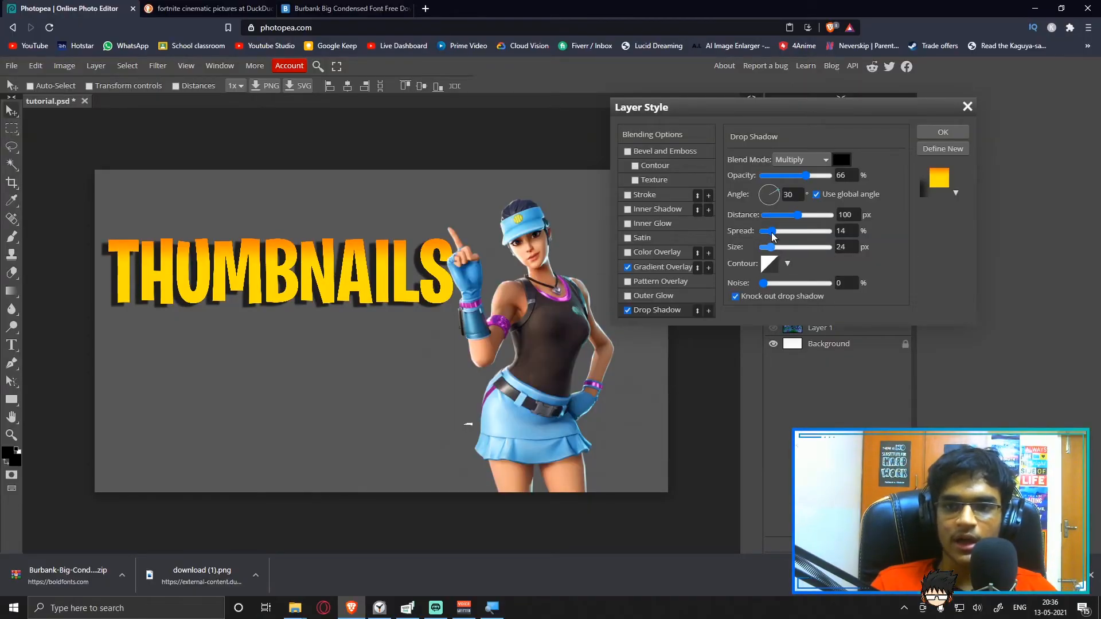
{"action": "left_click_drag", "start_coordinate": [772, 246], "coordinate": [776, 246]}
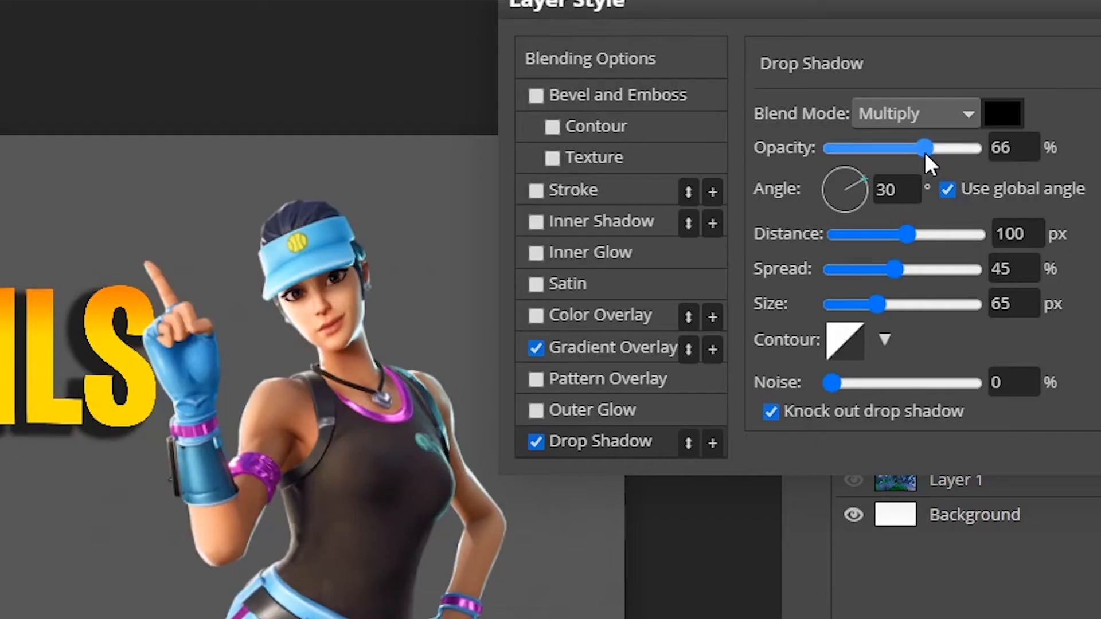
{"action": "left_click_drag", "start_coordinate": [916, 165], "coordinate": [907, 164]}
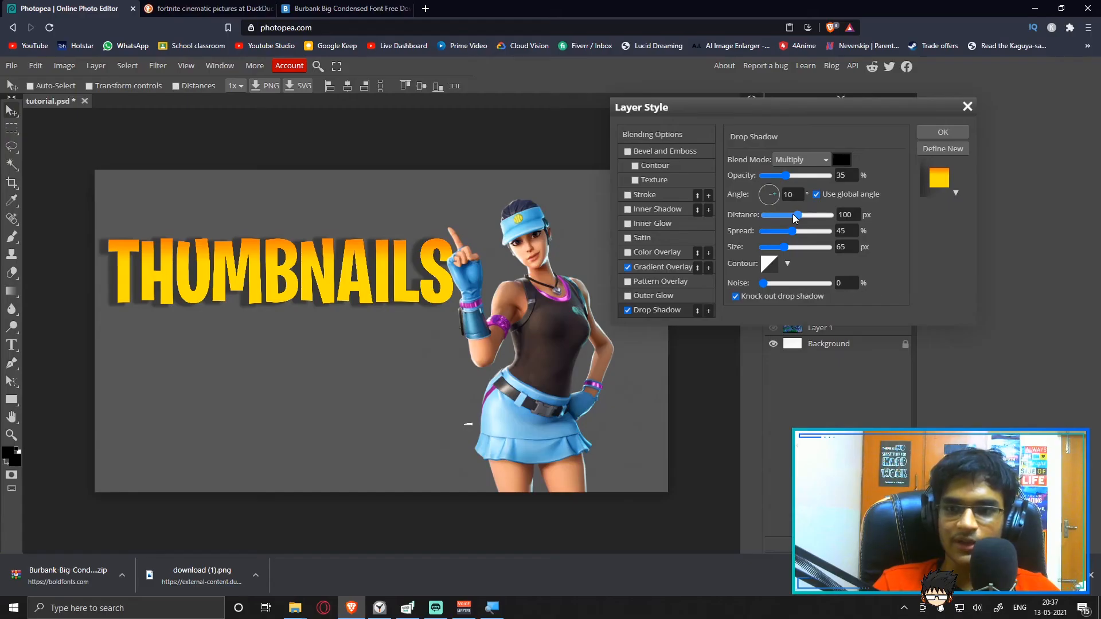
Set the drop shadow's distance to 50 px and apply the layer style to the title
{"action": "double_click", "coordinate": [843, 215]}
{"action": "type", "text": "85"}
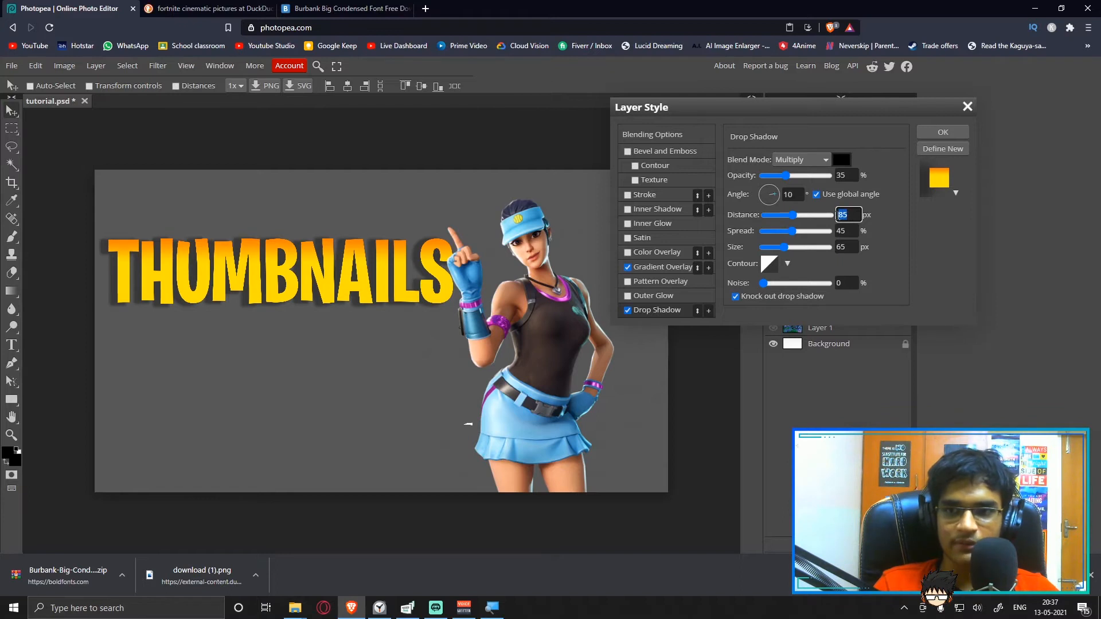
{"action": "type", "text": "50"}
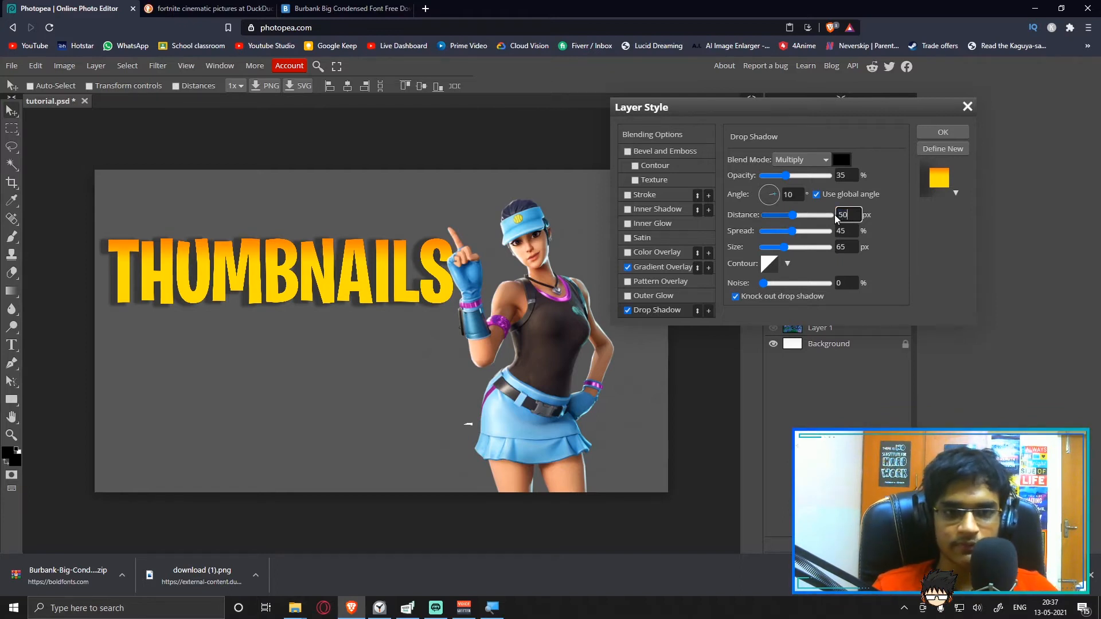
{"action": "left_click", "coordinate": [947, 132]}
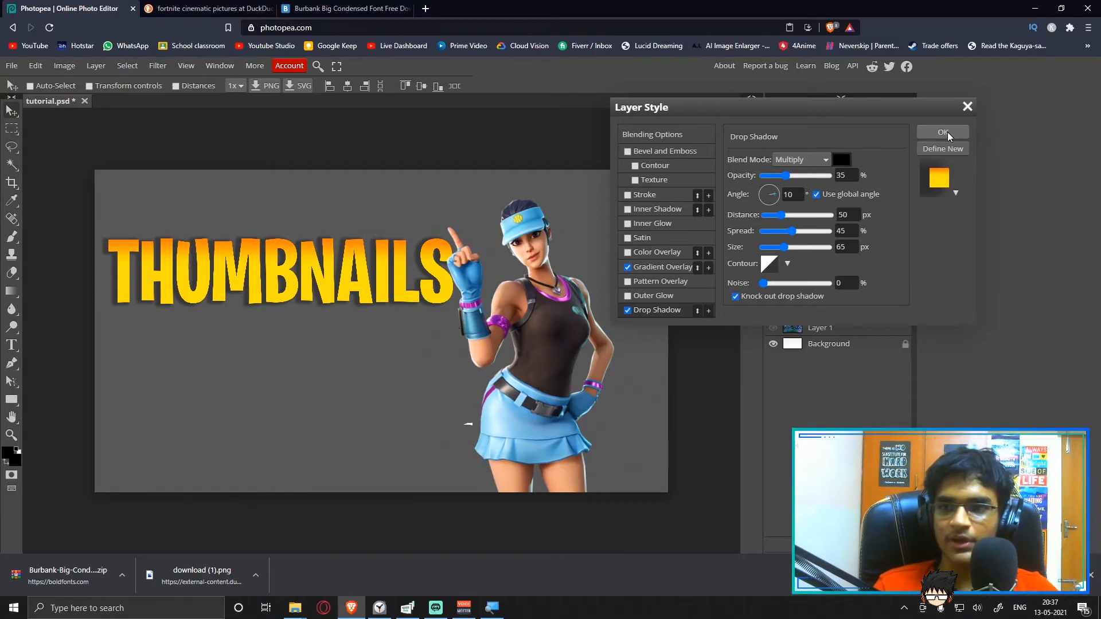
{"action": "left_click", "coordinate": [943, 133]}
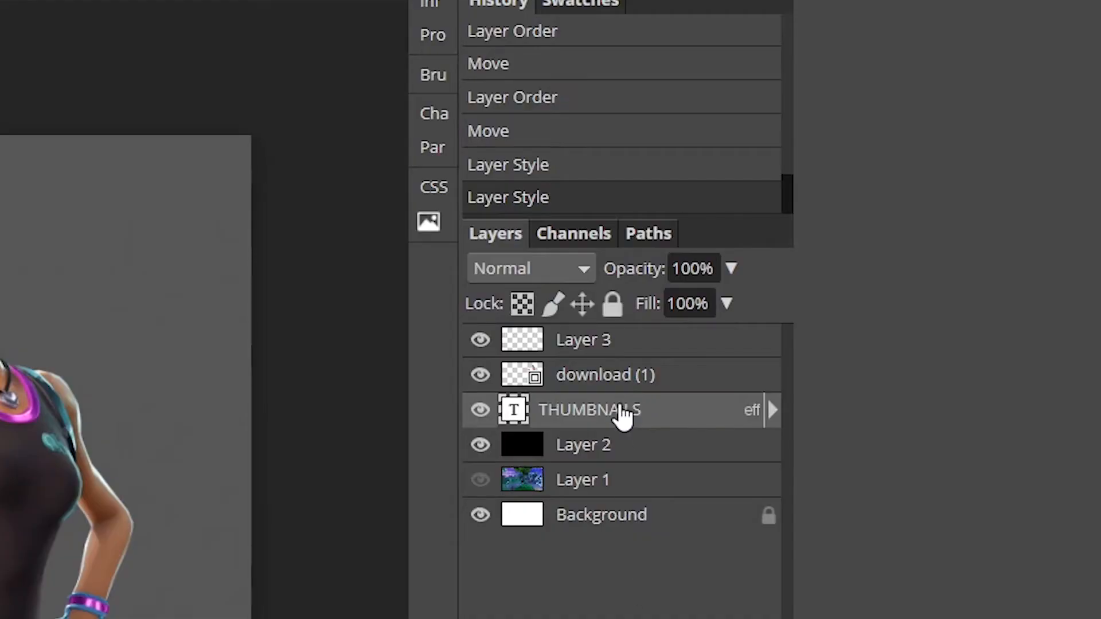
Duplicate the THUMBNAILS text layer
{"action": "left_click_drag", "start_coordinate": [618, 409], "coordinate": [609, 388]}
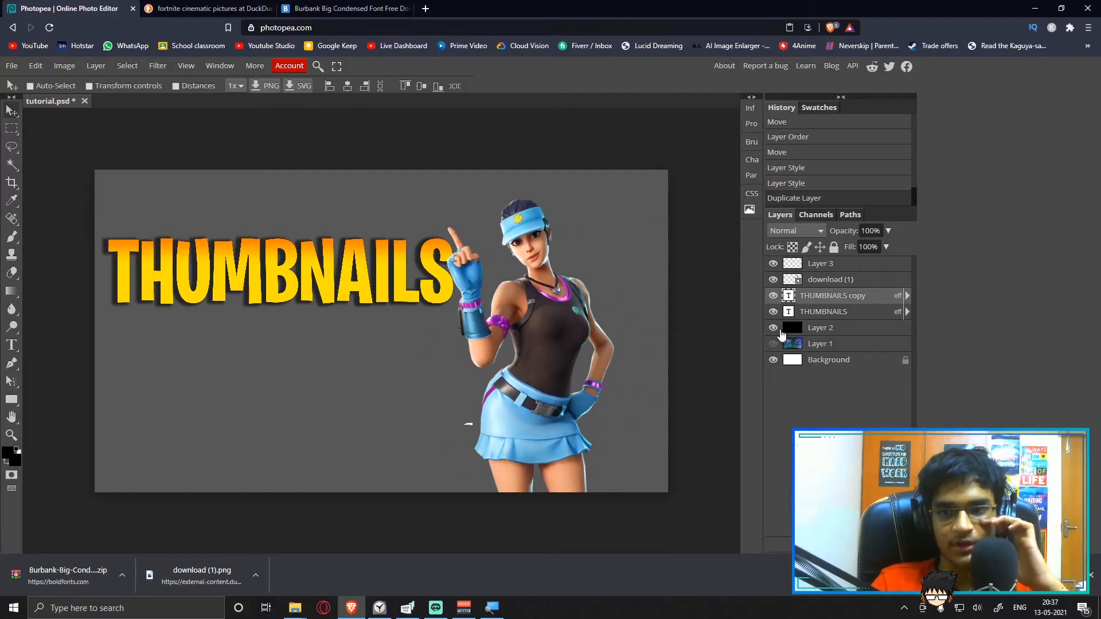
Show the Layer 1 background image and place the duplicated title beneath the original with the text THAT STAND OUT
{"action": "left_click", "coordinate": [773, 344]}
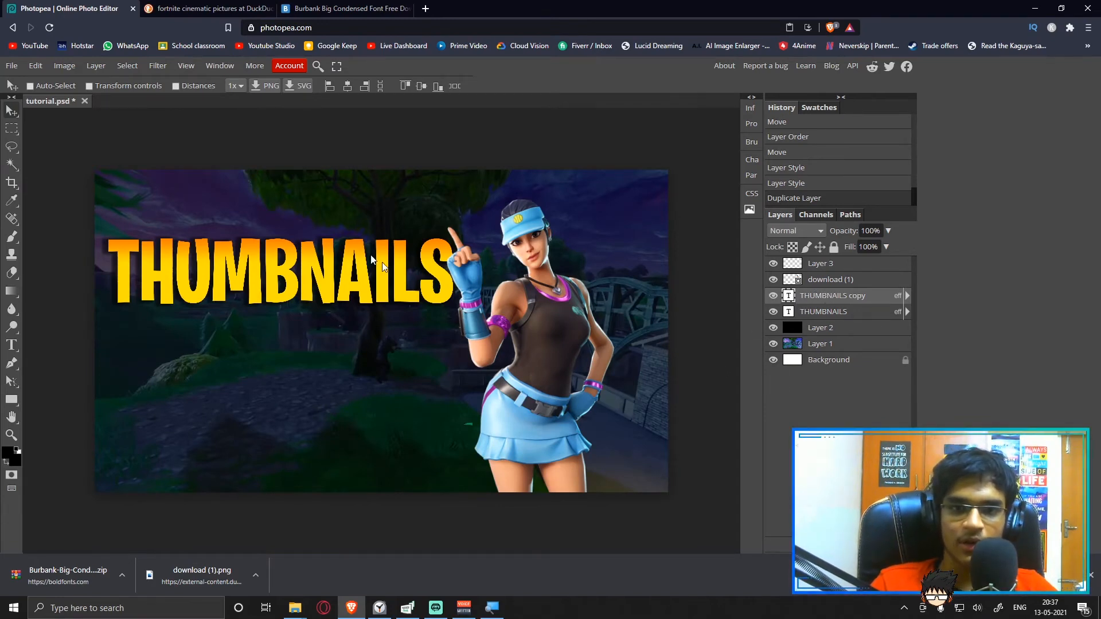
{"action": "left_click_drag", "start_coordinate": [332, 273], "coordinate": [337, 351]}
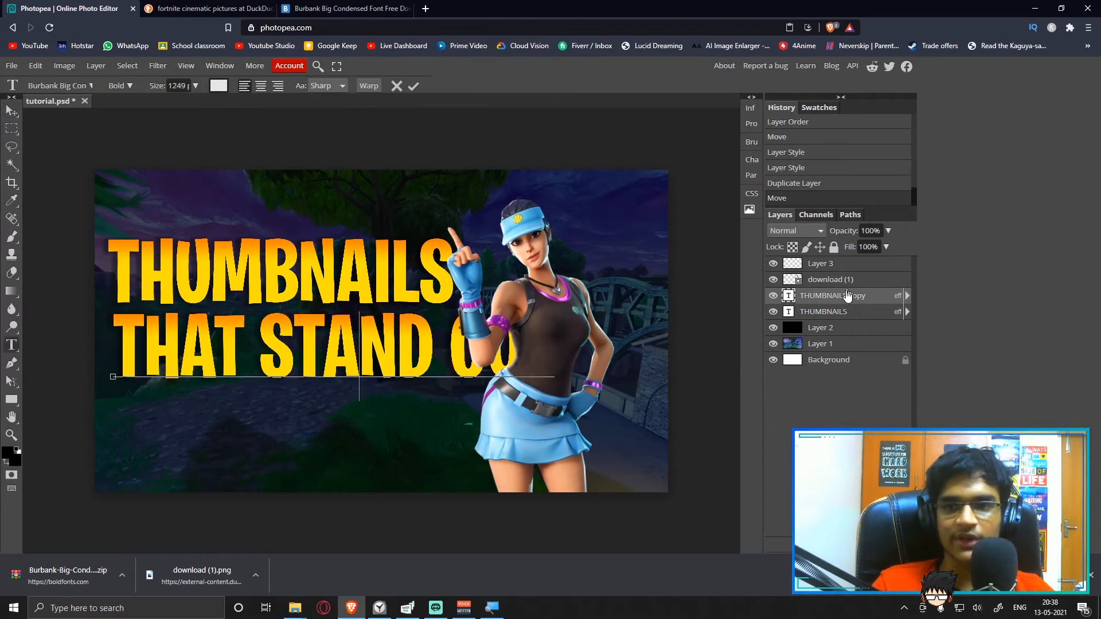
{"action": "left_click", "coordinate": [850, 311]}
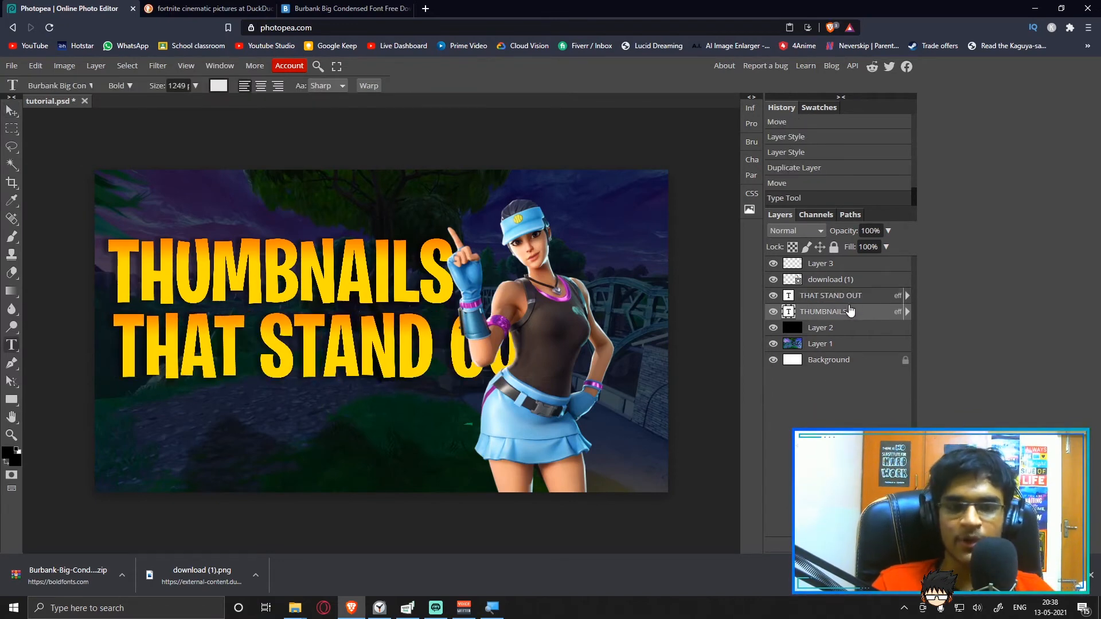
Change the THAT STAND OUT layer's gradient overlay to a white-to-black gradient and shift its white stop to 46%
{"action": "left_click", "coordinate": [853, 298]}
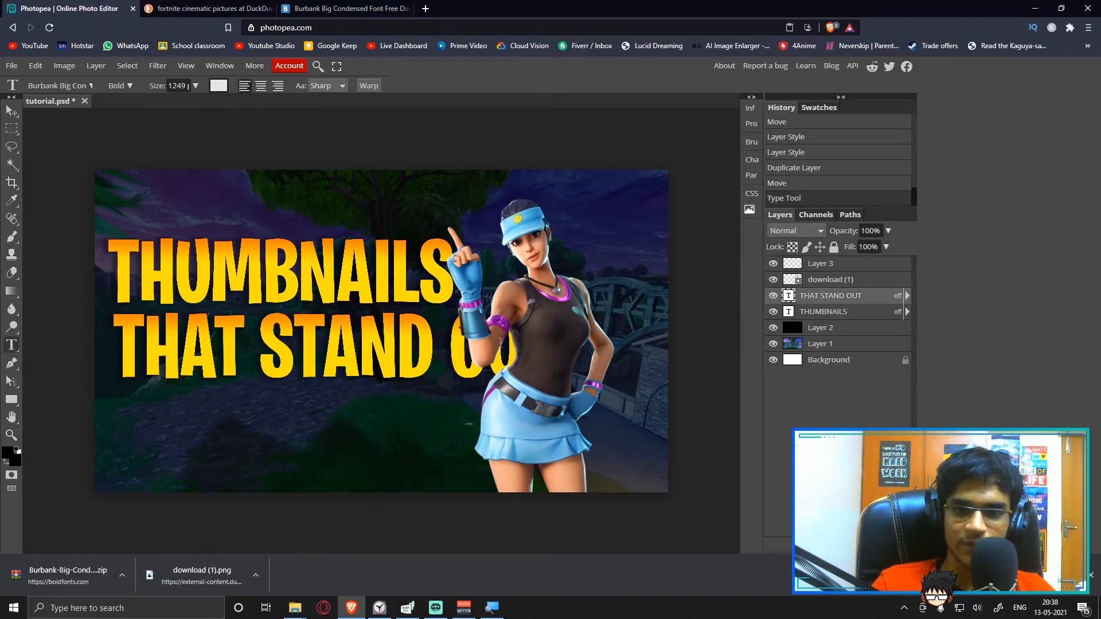
{"action": "right_click", "coordinate": [853, 297]}
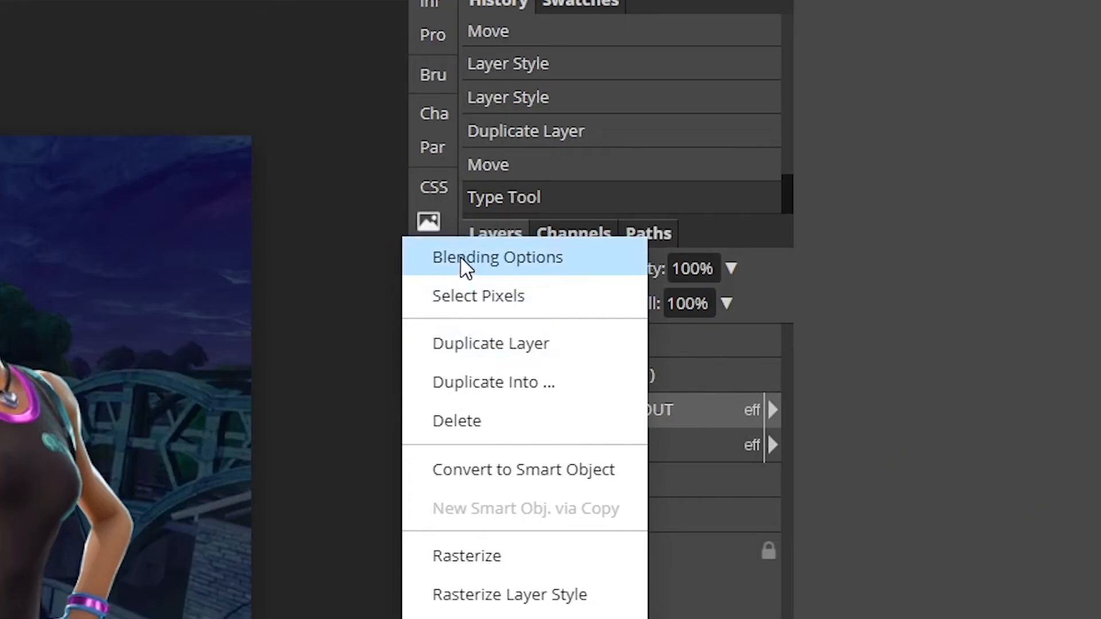
{"action": "left_click", "coordinate": [443, 263]}
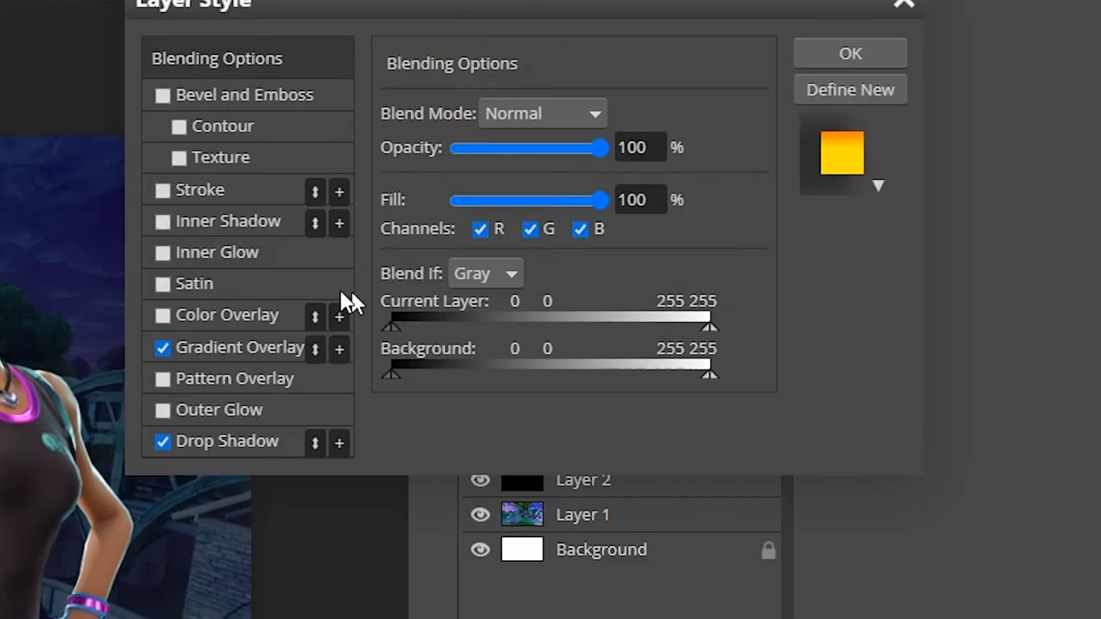
{"action": "left_click", "coordinate": [250, 346]}
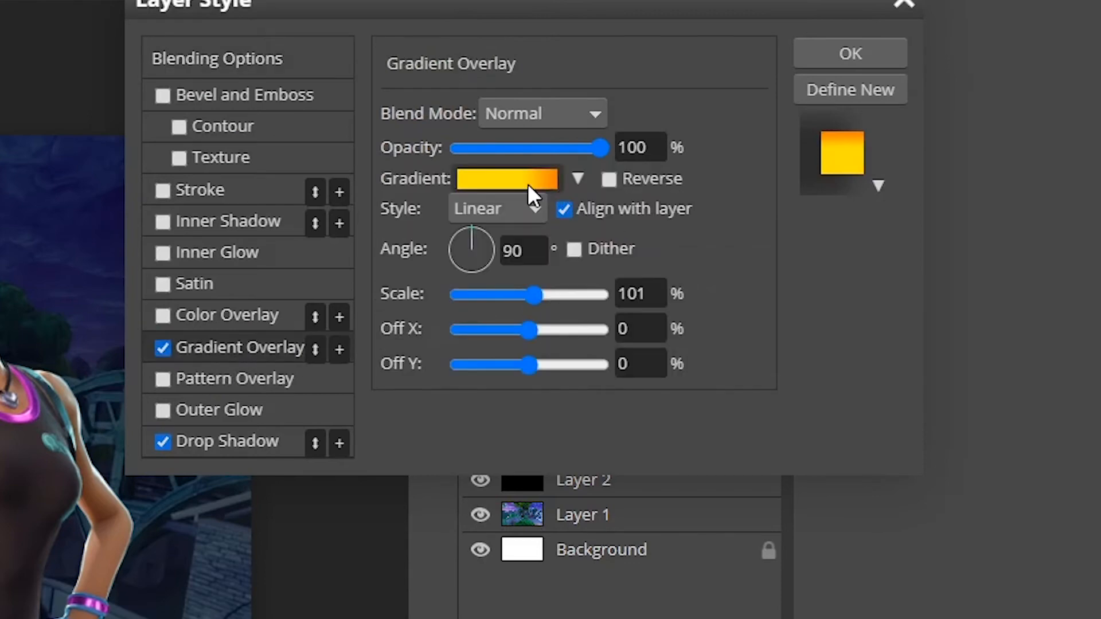
{"action": "left_click", "coordinate": [574, 180]}
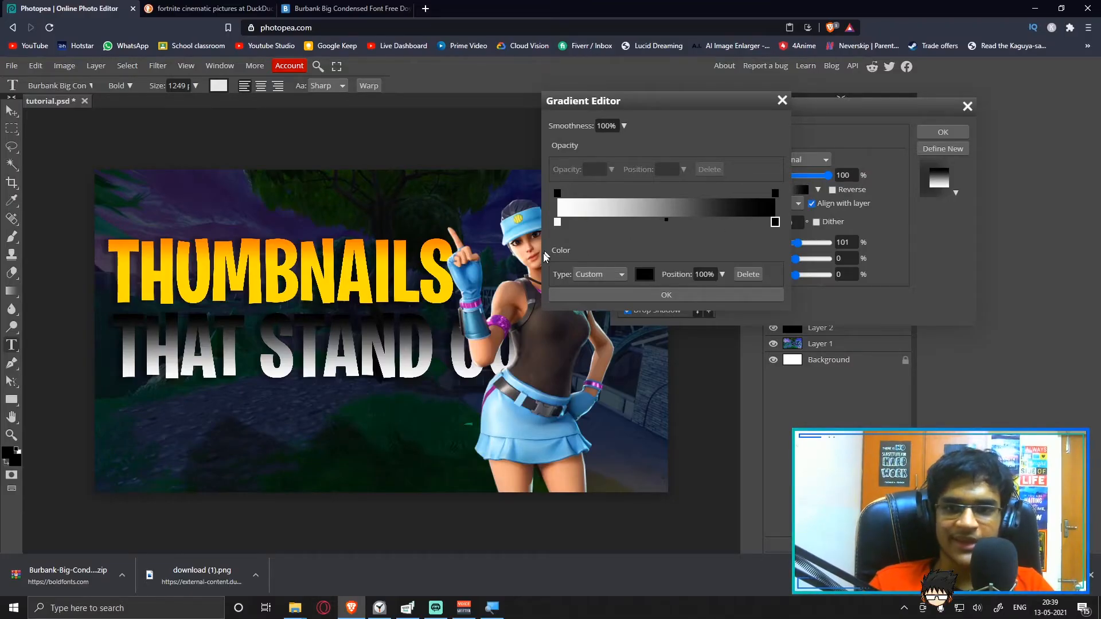
{"action": "left_click", "coordinate": [558, 223]}
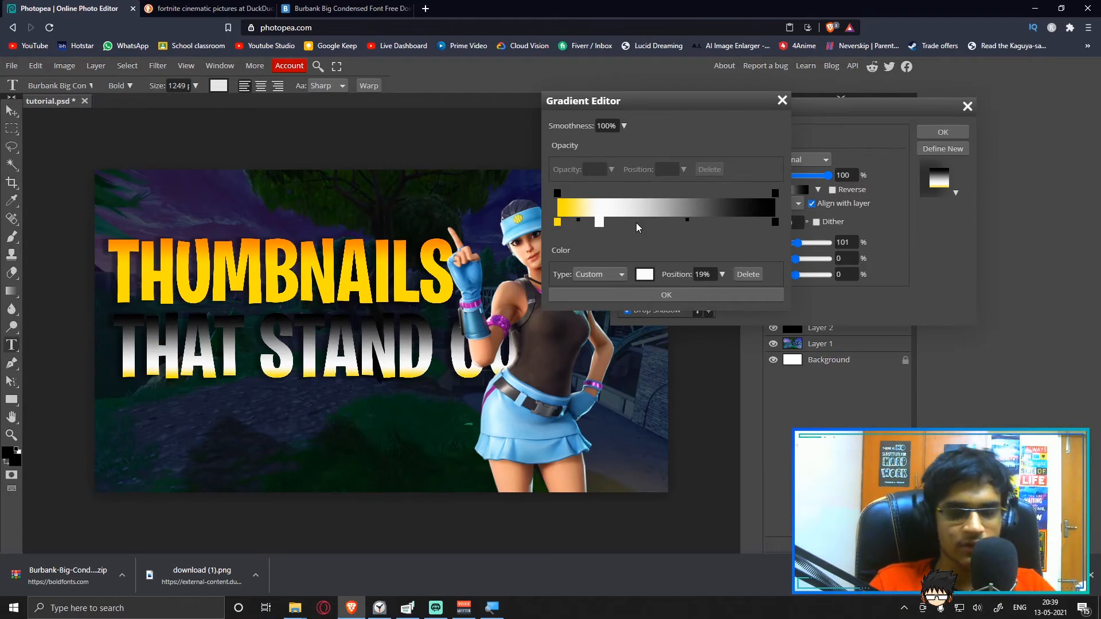
{"action": "left_click_drag", "start_coordinate": [599, 222], "coordinate": [641, 222]}
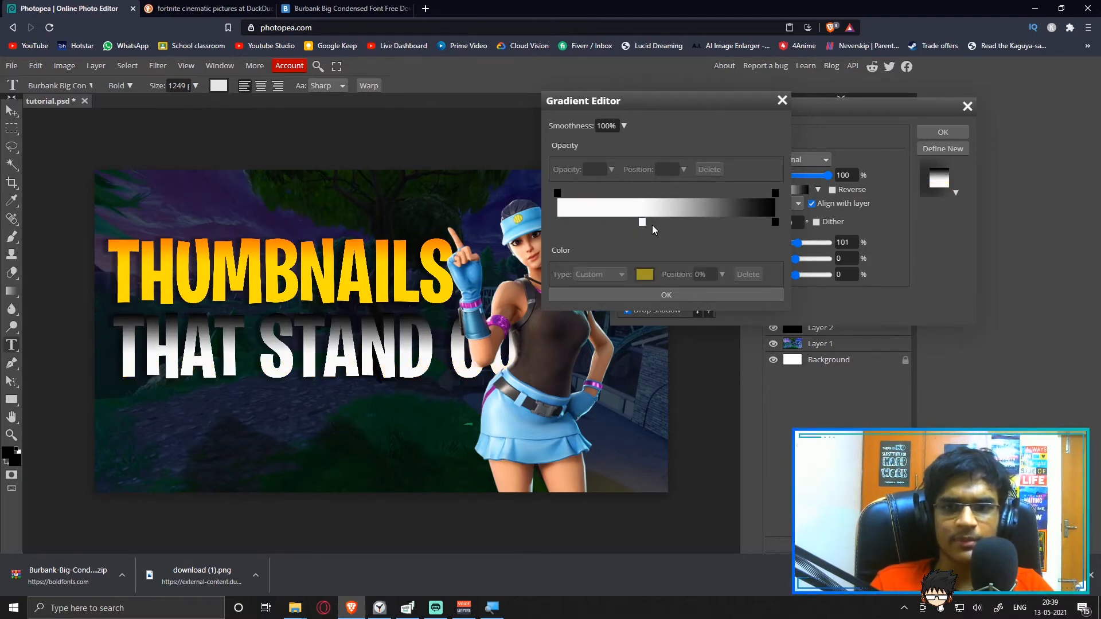
{"action": "left_click", "coordinate": [648, 224]}
{"action": "left_click_drag", "start_coordinate": [654, 225], "coordinate": [653, 224]}
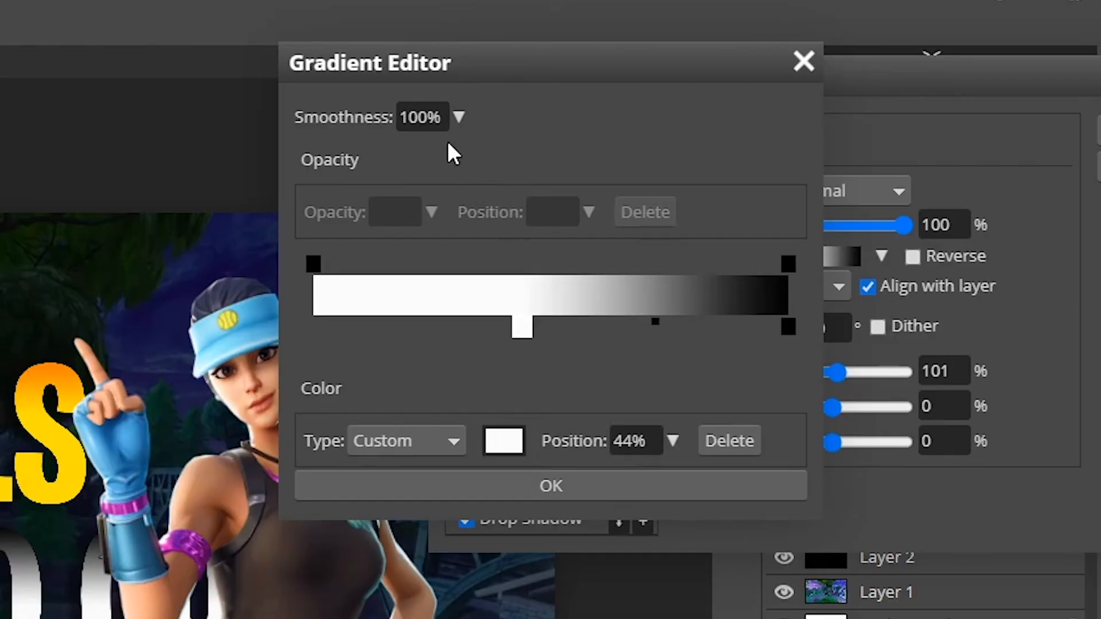
Set the gradient's smoothness to 50% and its white stop position to 69%, and accept the gradient
{"action": "left_click", "coordinate": [623, 125]}
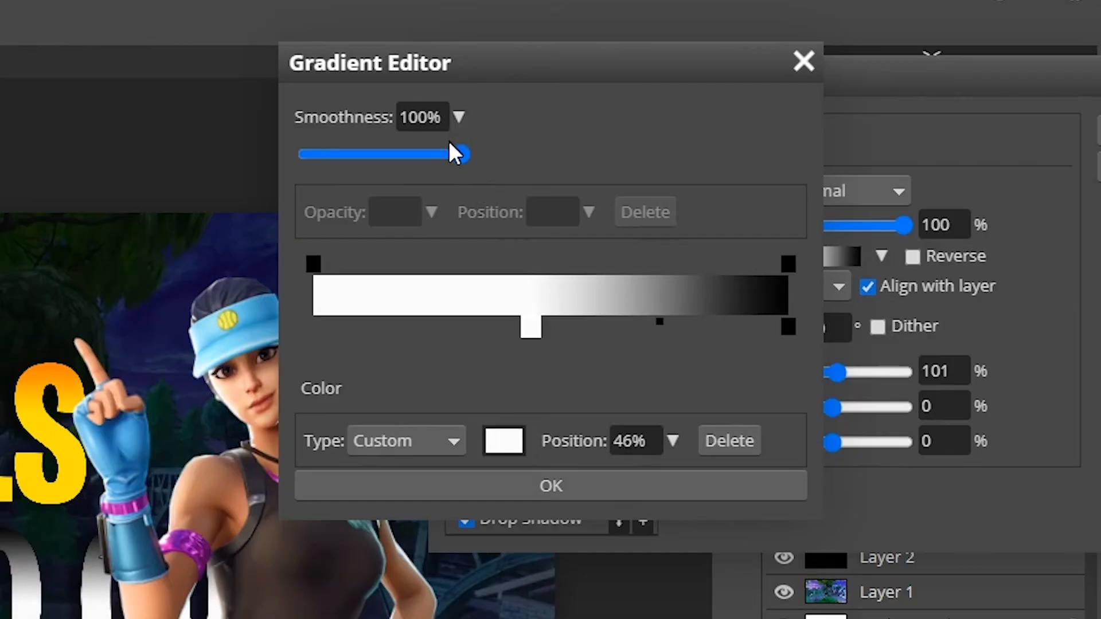
{"action": "left_click", "coordinate": [353, 156]}
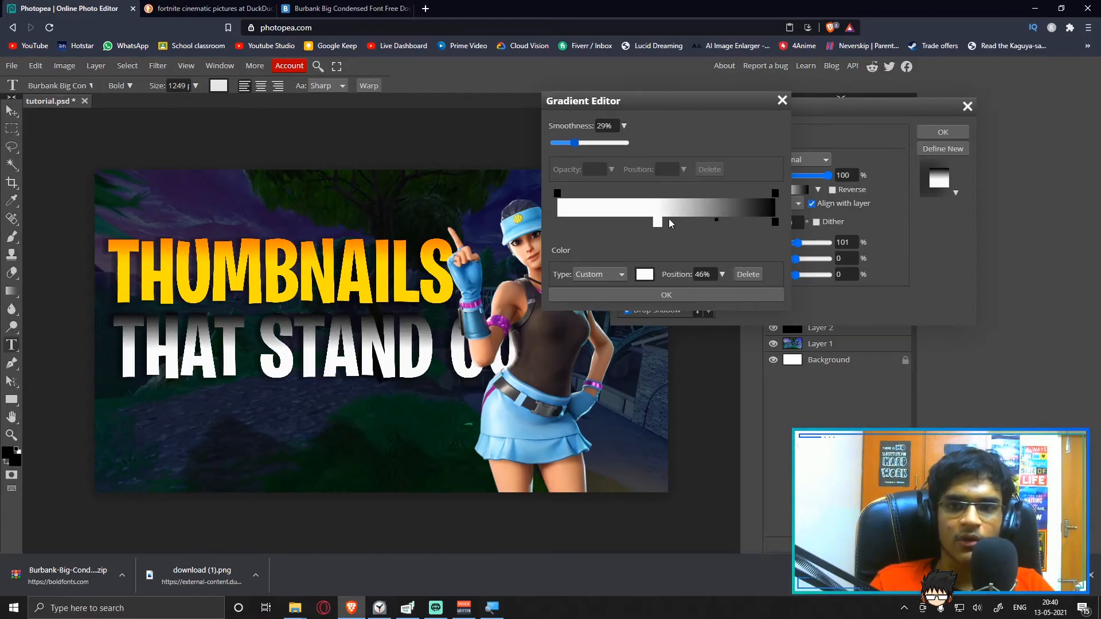
{"action": "left_click", "coordinate": [696, 216]}
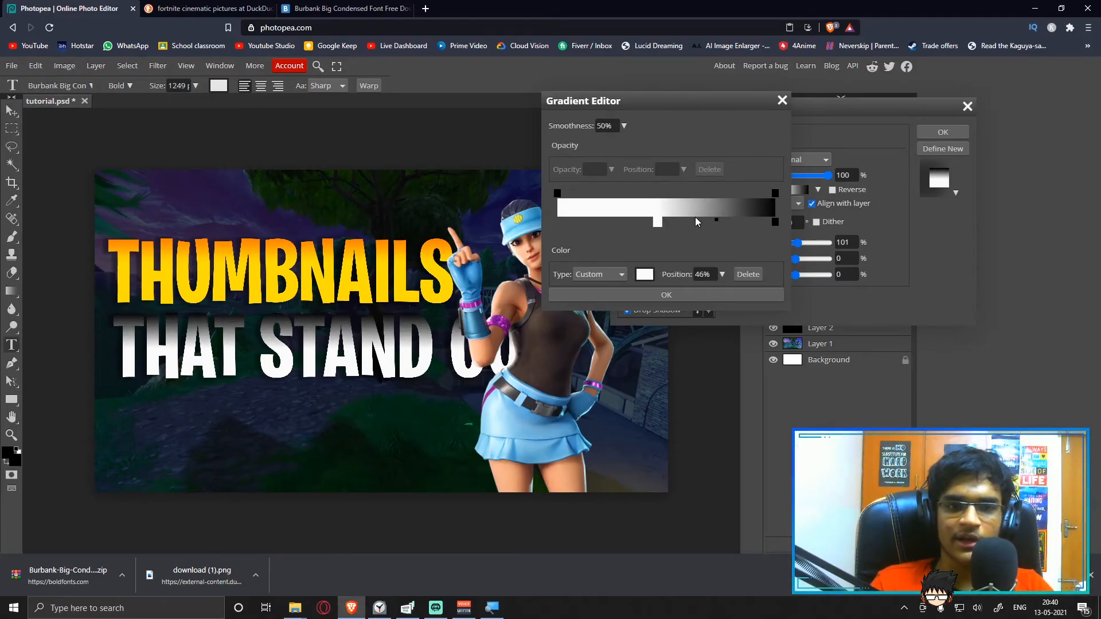
{"action": "left_click", "coordinate": [695, 218]}
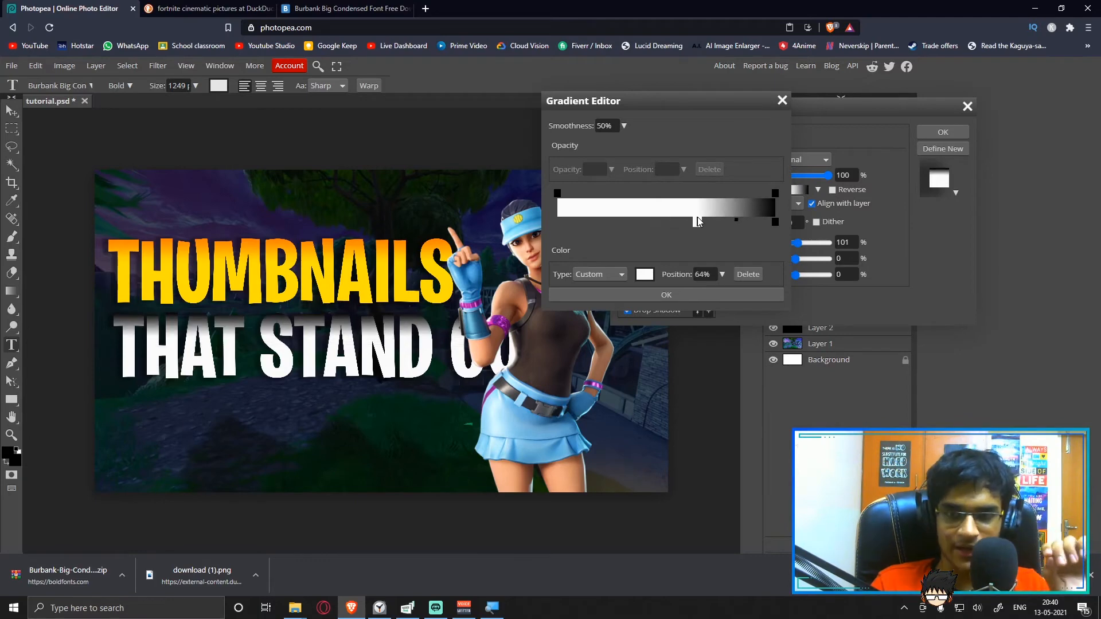
{"action": "left_click_drag", "start_coordinate": [698, 221], "coordinate": [708, 224]}
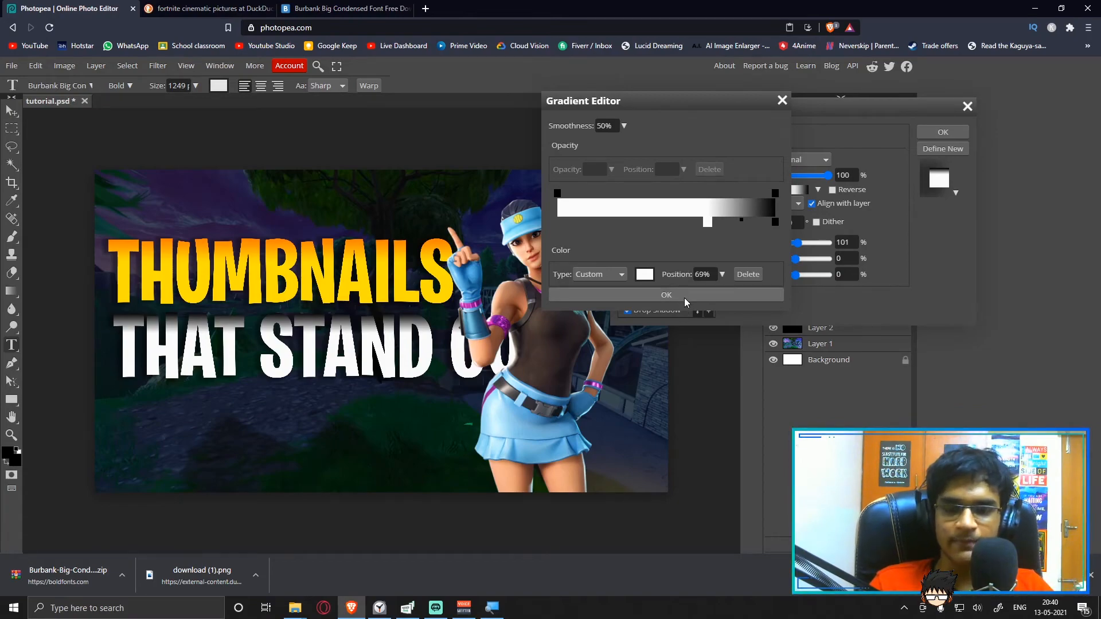
{"action": "left_click", "coordinate": [683, 295]}
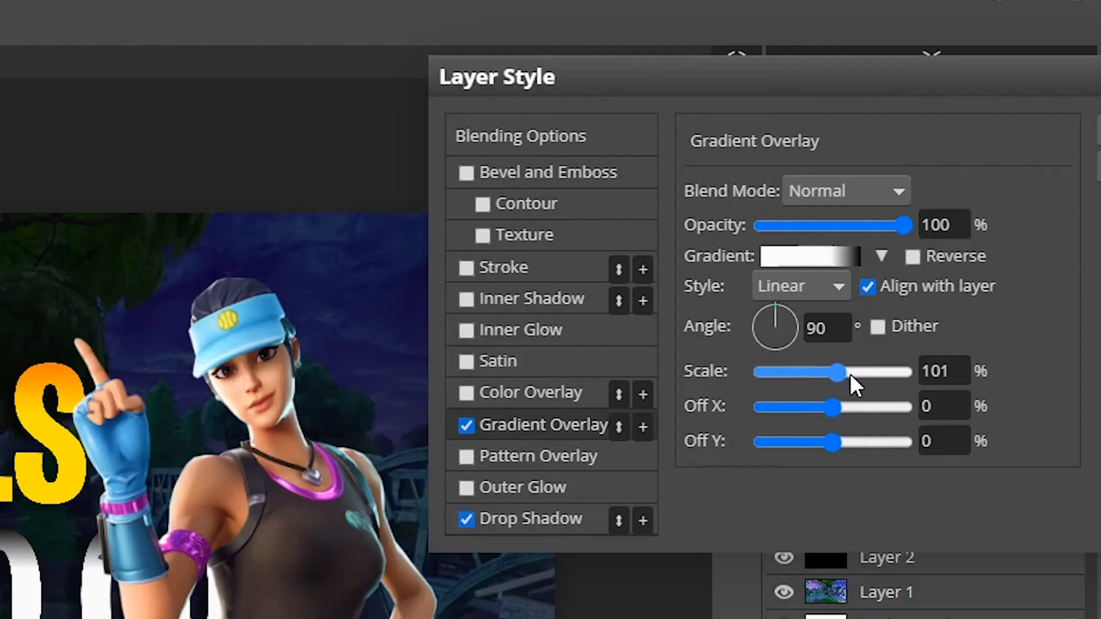
Try several gradient overlay scales, settle on 158% and apply the layer style to THAT STAND OUT
{"action": "left_click_drag", "start_coordinate": [905, 367], "coordinate": [859, 378]}
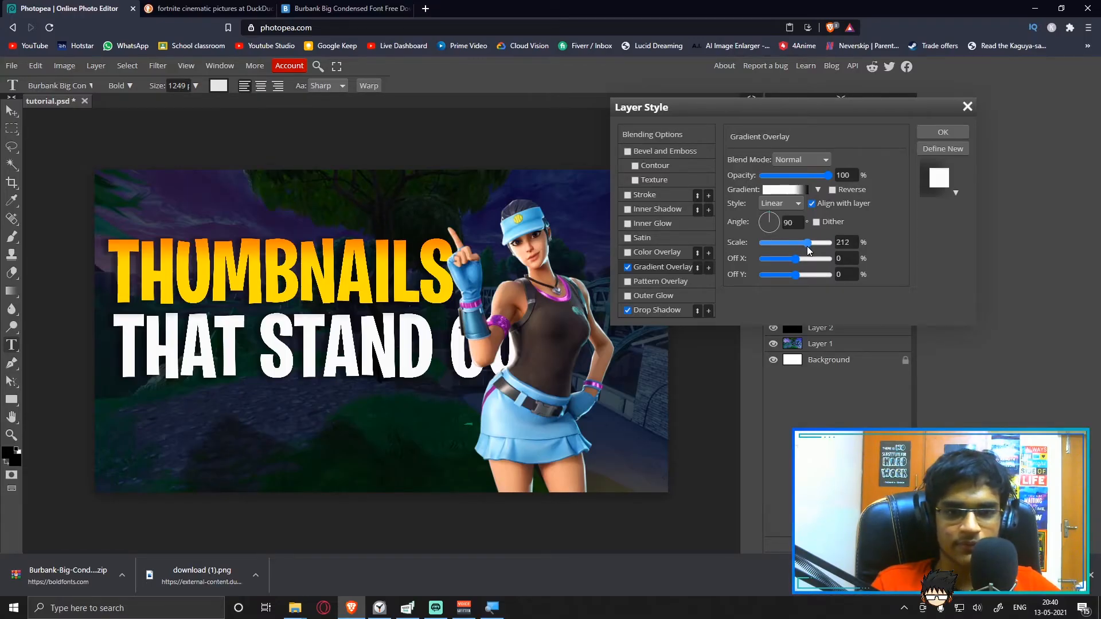
{"action": "left_click_drag", "start_coordinate": [808, 250], "coordinate": [815, 249]}
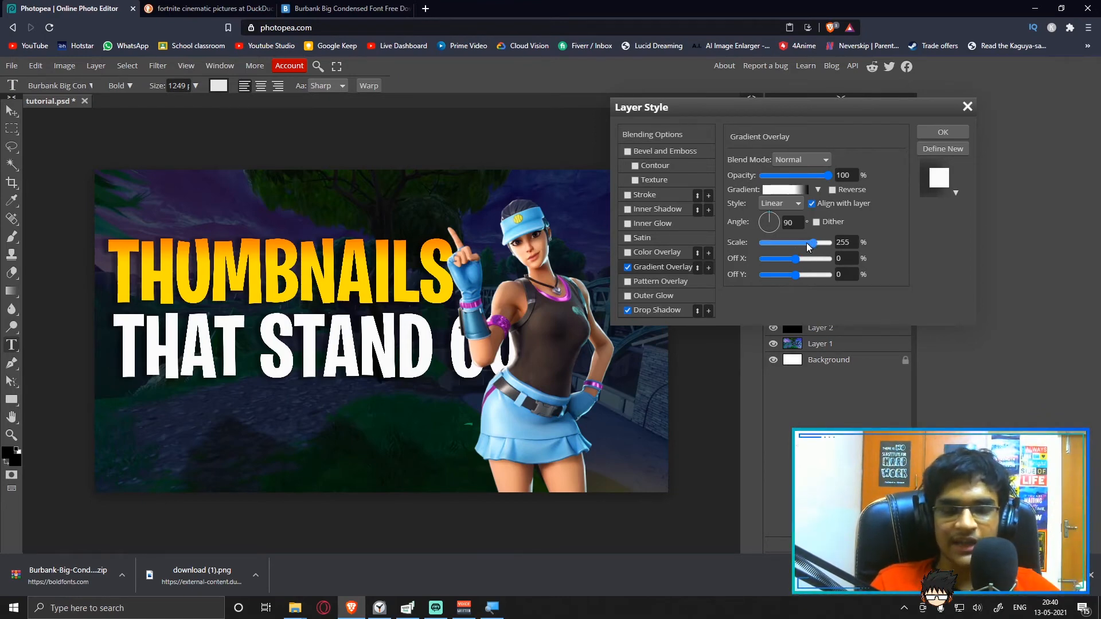
{"action": "left_click", "coordinate": [808, 246]}
{"action": "left_click_drag", "start_coordinate": [806, 243], "coordinate": [803, 245]}
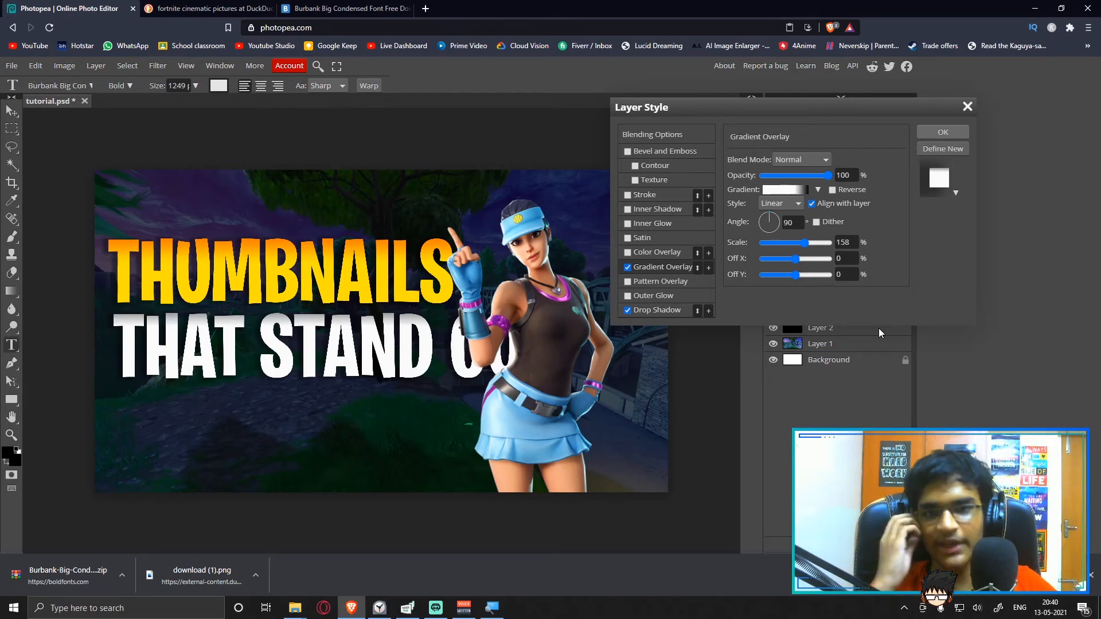
{"action": "key", "text": "Return"}
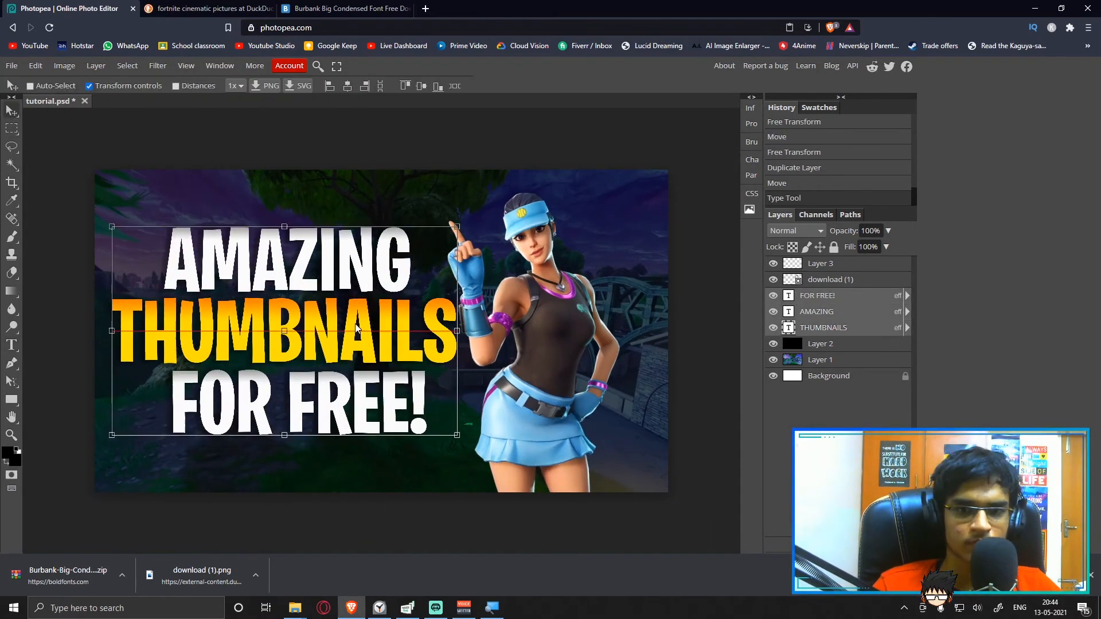
Move the AMAZING, THUMBNAILS and FOR FREE! text layers together slightly towards the character, just behind her raised hand
{"action": "left_click_drag", "start_coordinate": [355, 328], "coordinate": [368, 331]}
{"action": "left_click", "coordinate": [820, 360]}
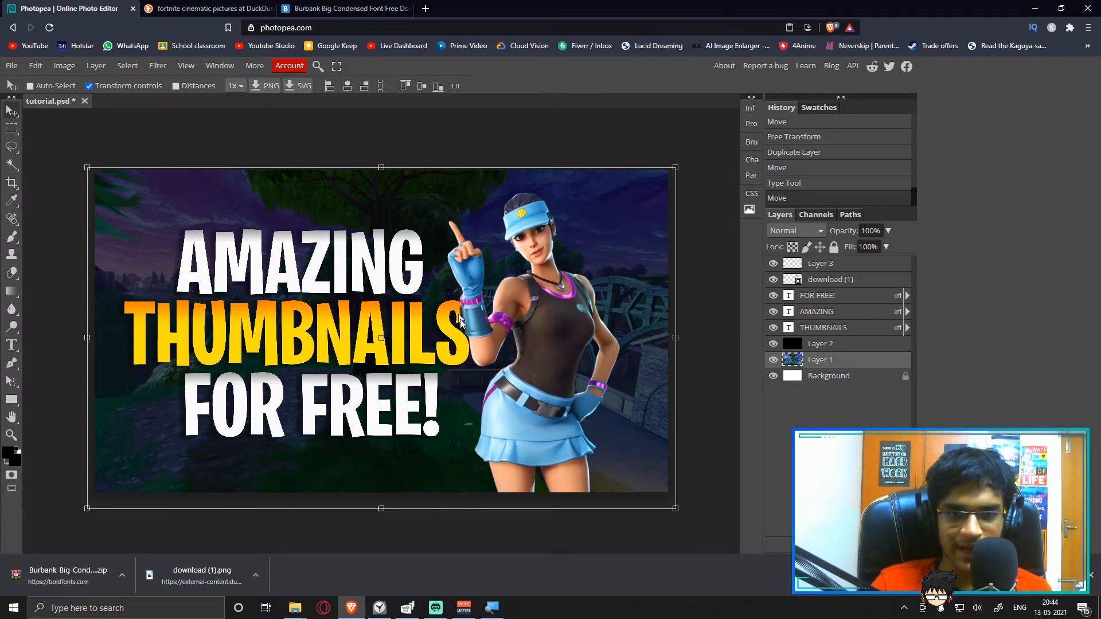
{"action": "left_click", "coordinate": [836, 344]}
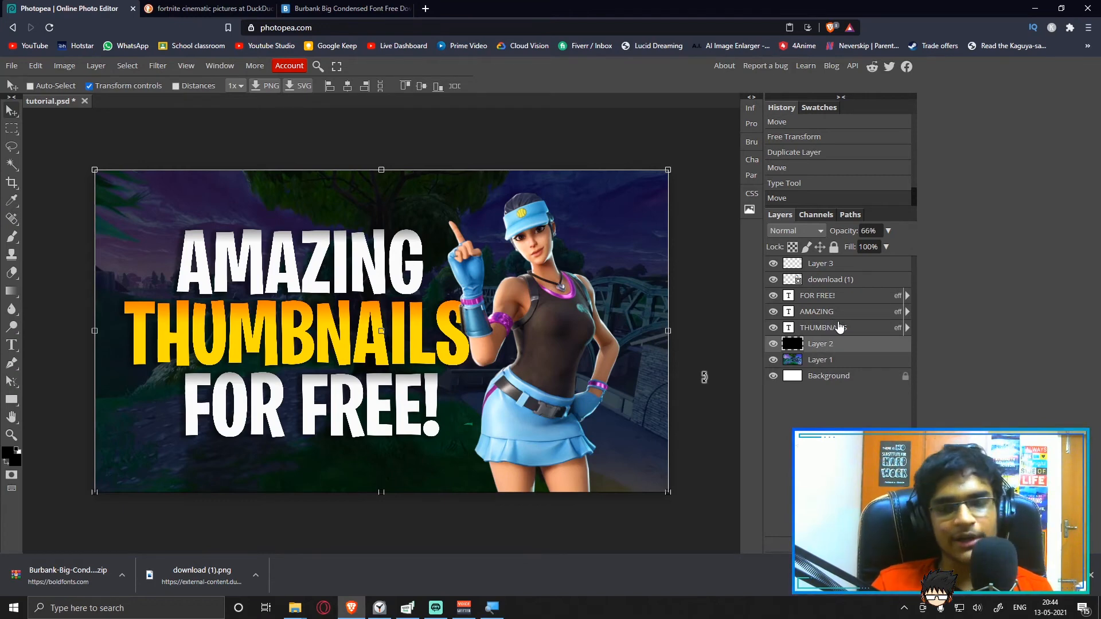
{"action": "left_click", "coordinate": [839, 326]}
{"action": "left_click", "coordinate": [827, 313], "text": "ctrl"}
{"action": "left_click", "coordinate": [821, 296], "text": "ctrl"}
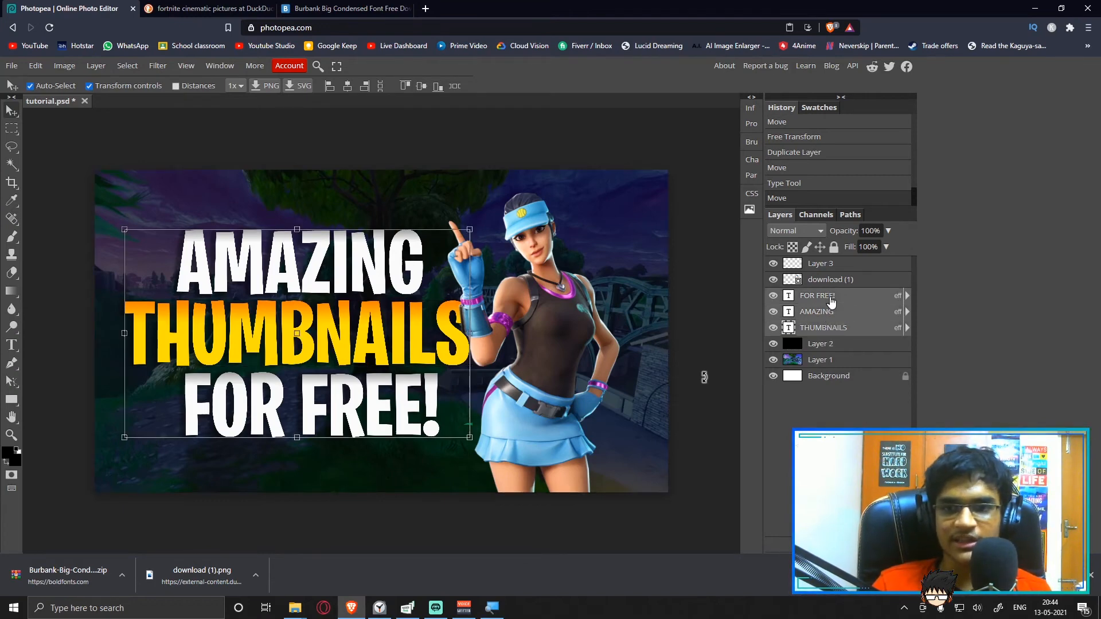
{"action": "left_click_drag", "start_coordinate": [456, 336], "coordinate": [452, 336]}
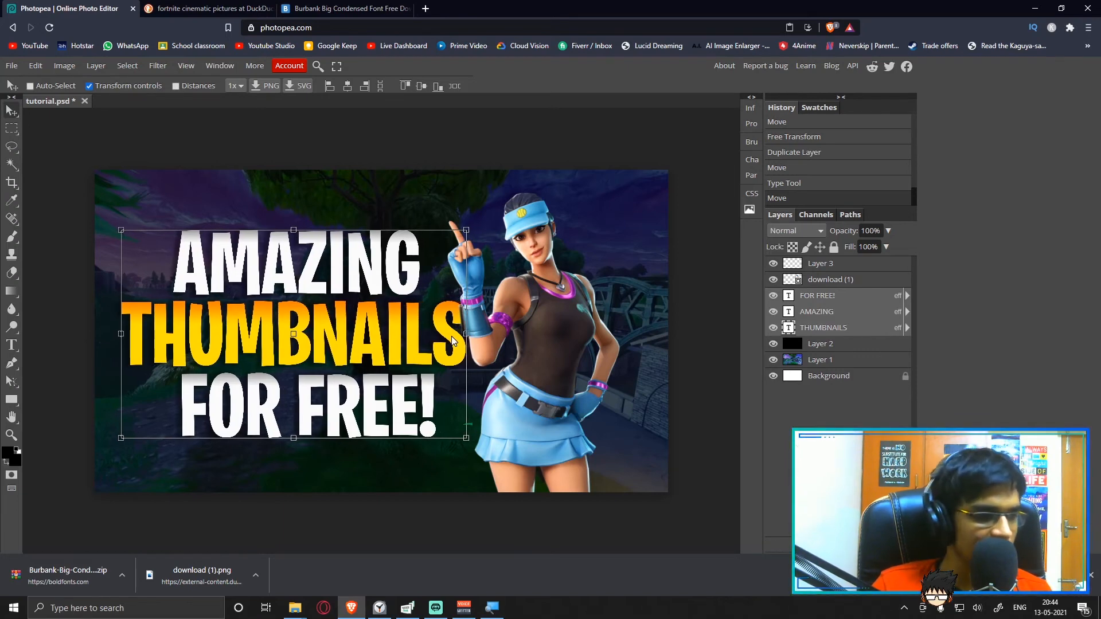
{"action": "mouse_move", "coordinate": [452, 336]}
{"action": "left_mouse_down"}
{"action": "mouse_move", "coordinate": [439, 336]}
{"action": "mouse_move", "coordinate": [452, 336]}
{"action": "left_mouse_up"}
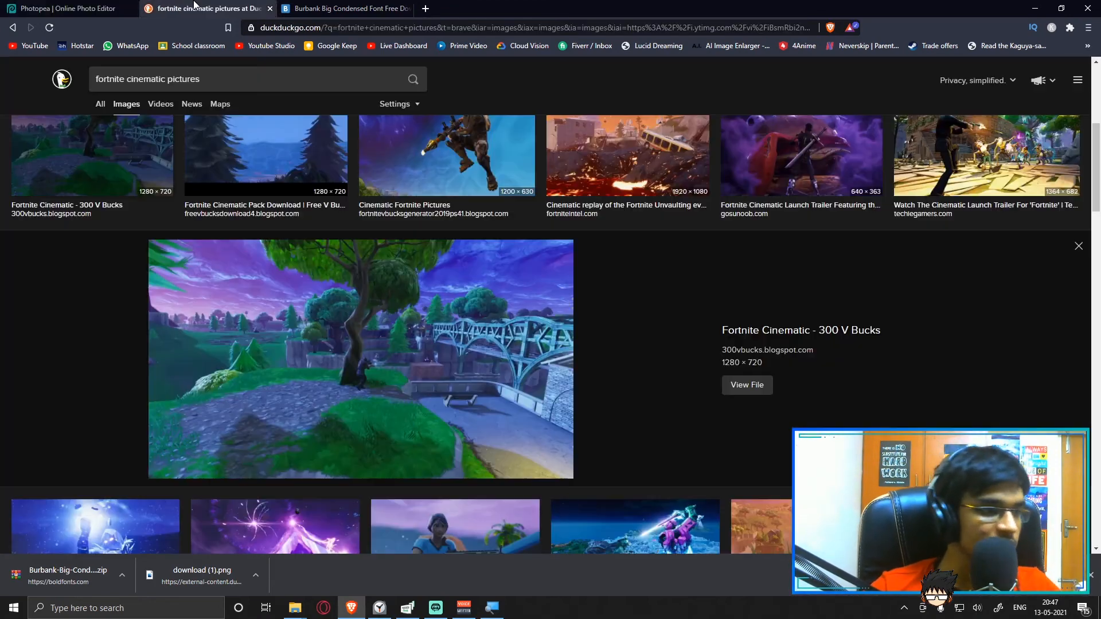
Switch to the DuckDuckGo image search and search for "ANIME LINES transparent"
{"action": "left_click", "coordinate": [195, 7]}
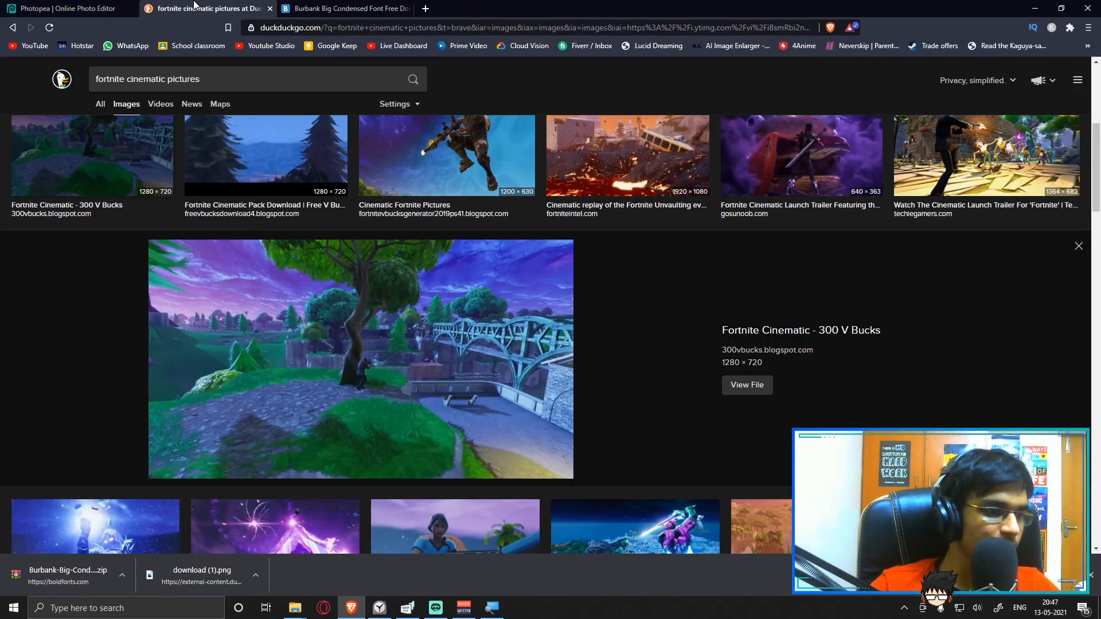
{"action": "left_click_drag", "start_coordinate": [218, 79], "coordinate": [2, 79]}
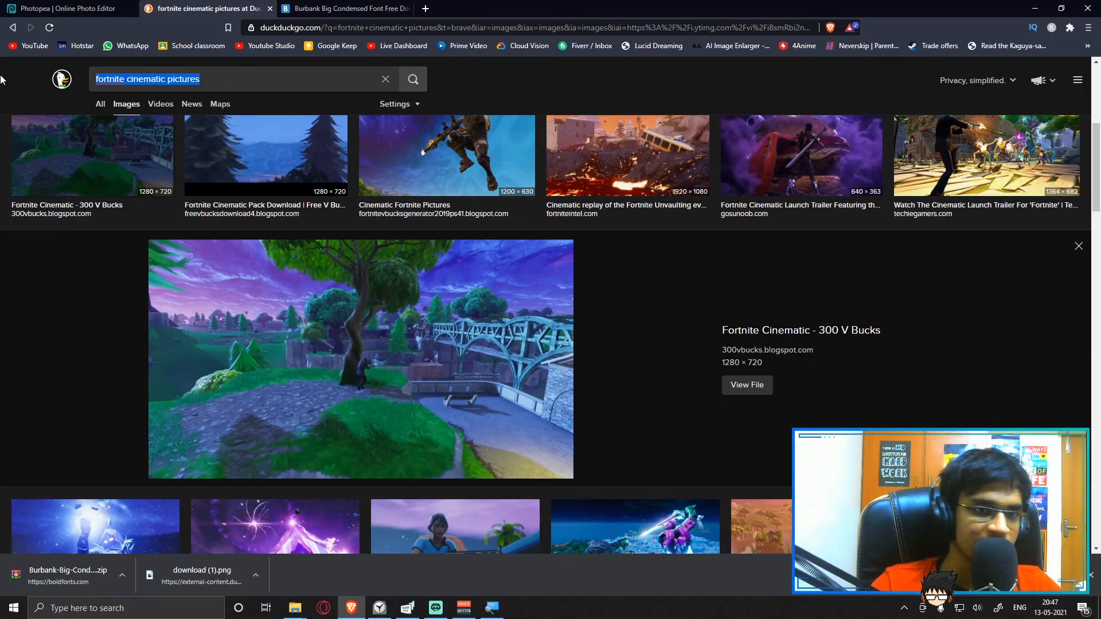
{"action": "type", "text": "ANIME"}
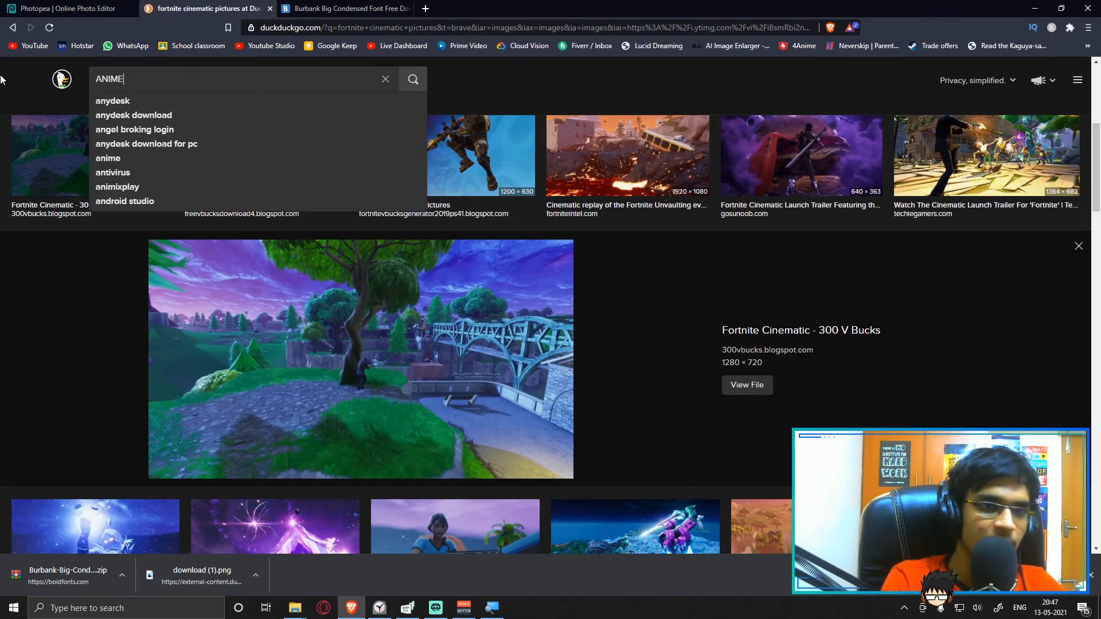
{"action": "type", "text": " LINES"}
{"action": "key", "text": "Return"}
{"action": "type", "text": "trans"}
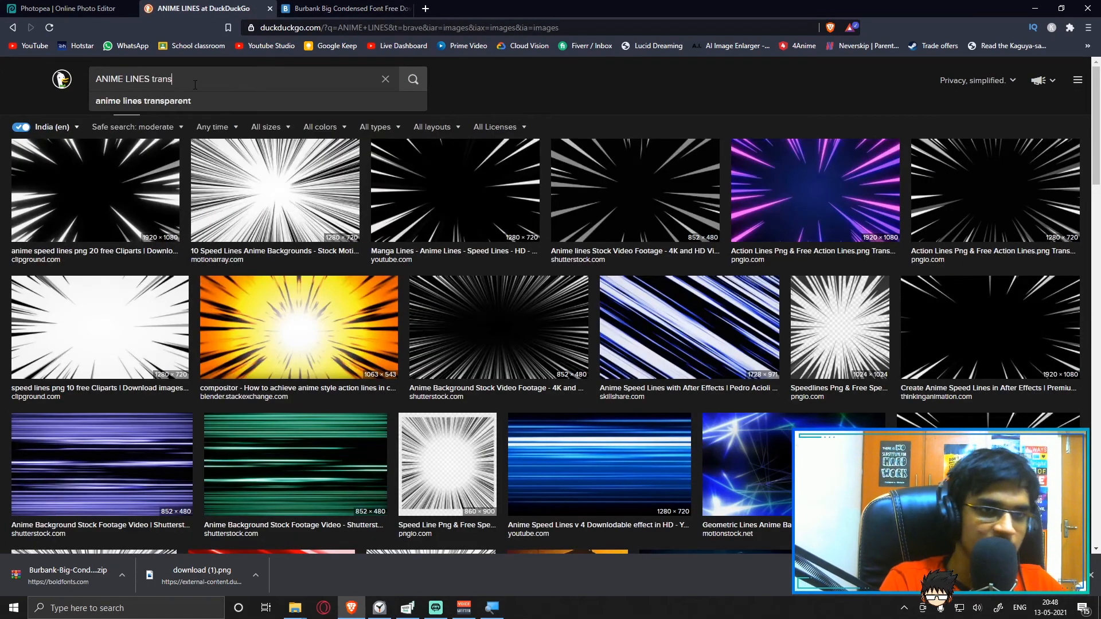
{"action": "type", "text": "parent"}
{"action": "key", "text": "Return"}
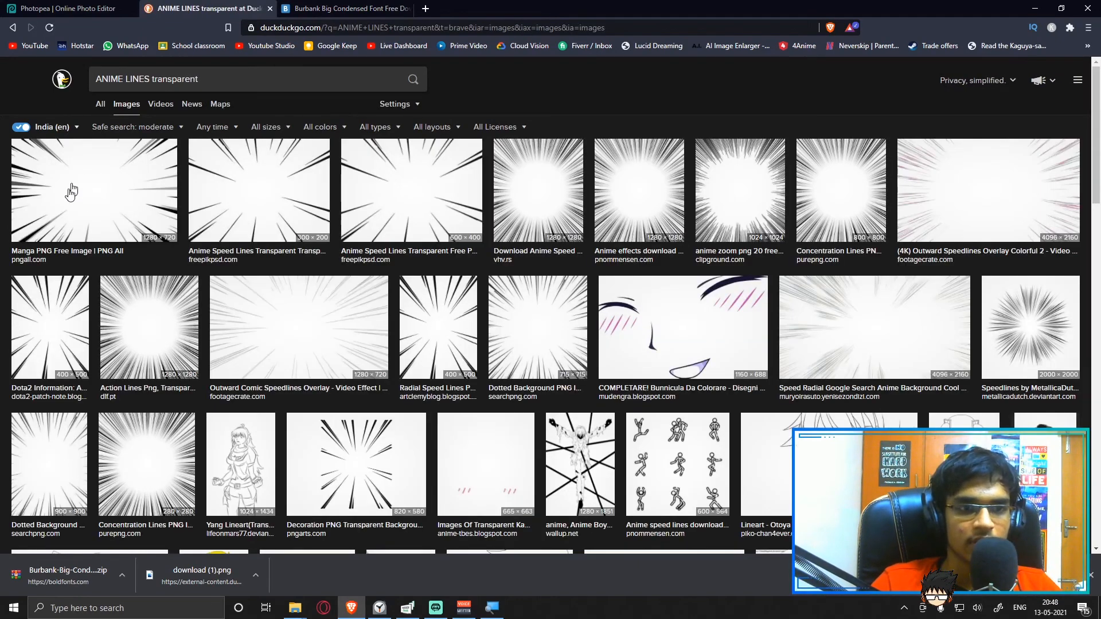
Open the "Manga PNG Free Image" speed lines result and save the image to the computer
{"action": "left_click", "coordinate": [55, 192]}
{"action": "right_click", "coordinate": [288, 372]}
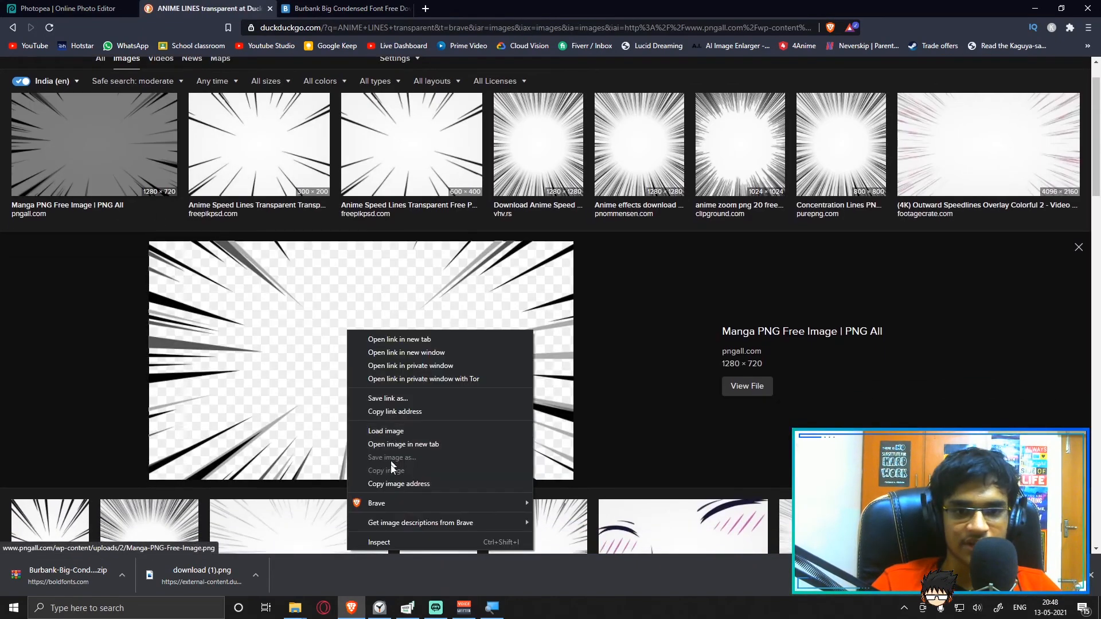
{"action": "left_click", "coordinate": [338, 483]}
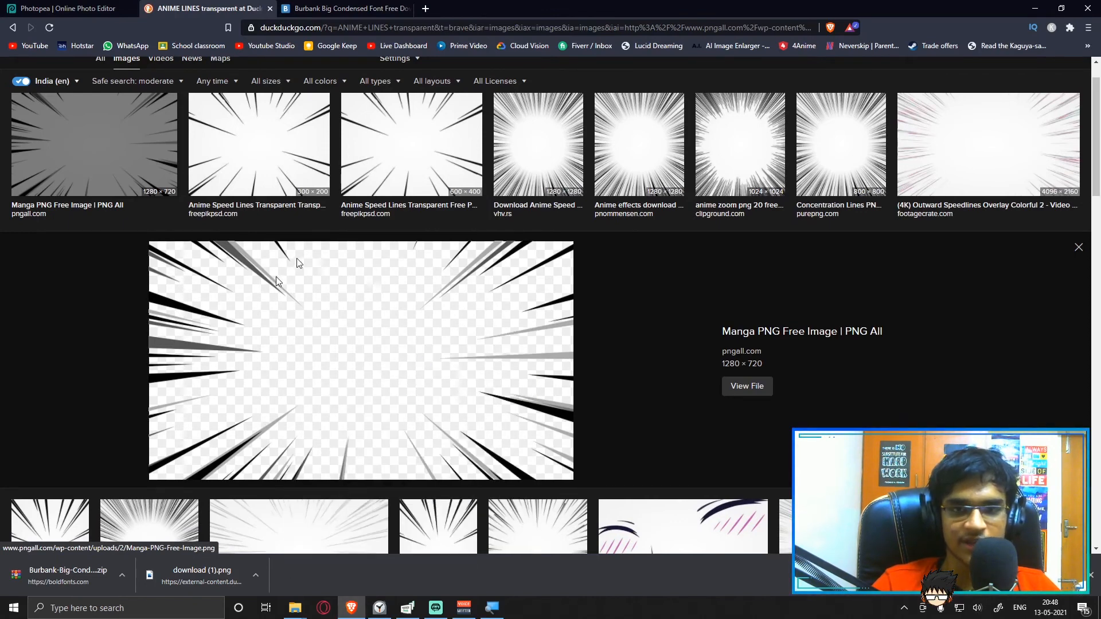
{"action": "left_click", "coordinate": [811, 370]}
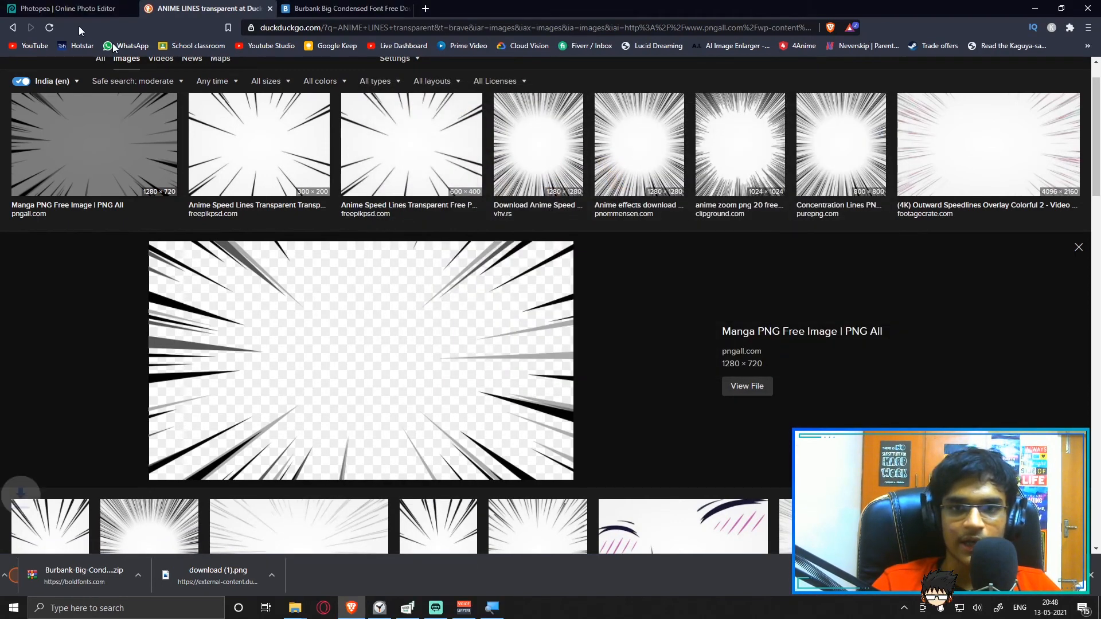
Switch back to Photopea and place the downloaded speed lines image, download (2).png, into the thumbnail above Layer 4
{"action": "left_click", "coordinate": [69, 8]}
{"action": "left_click", "coordinate": [12, 66]}
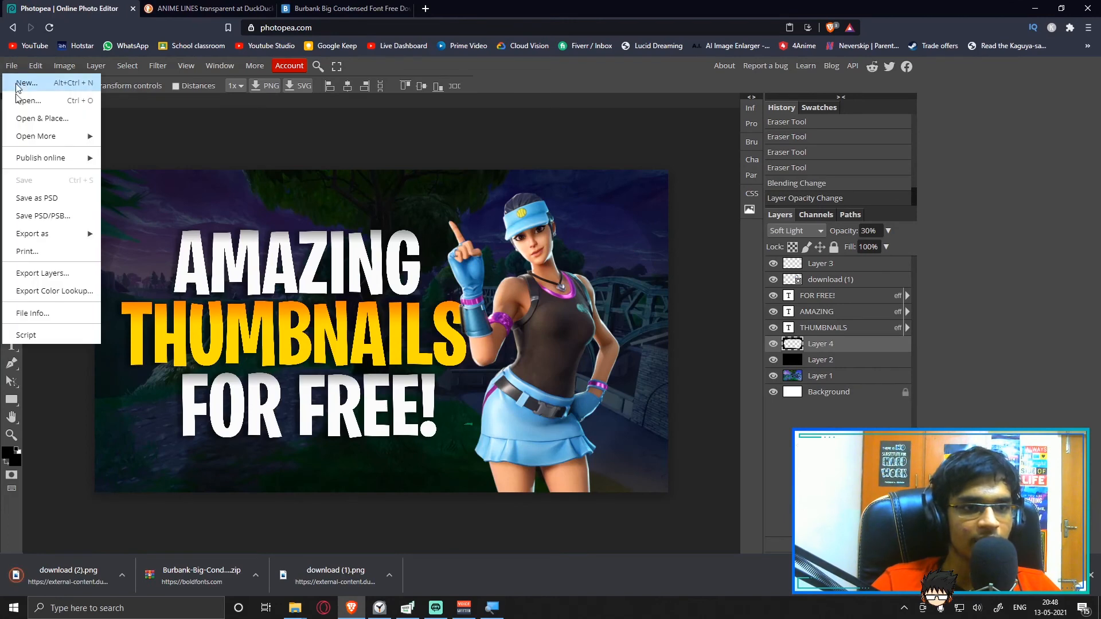
{"action": "mouse_move", "coordinate": [48, 150]}
{"action": "left_click", "coordinate": [49, 118]}
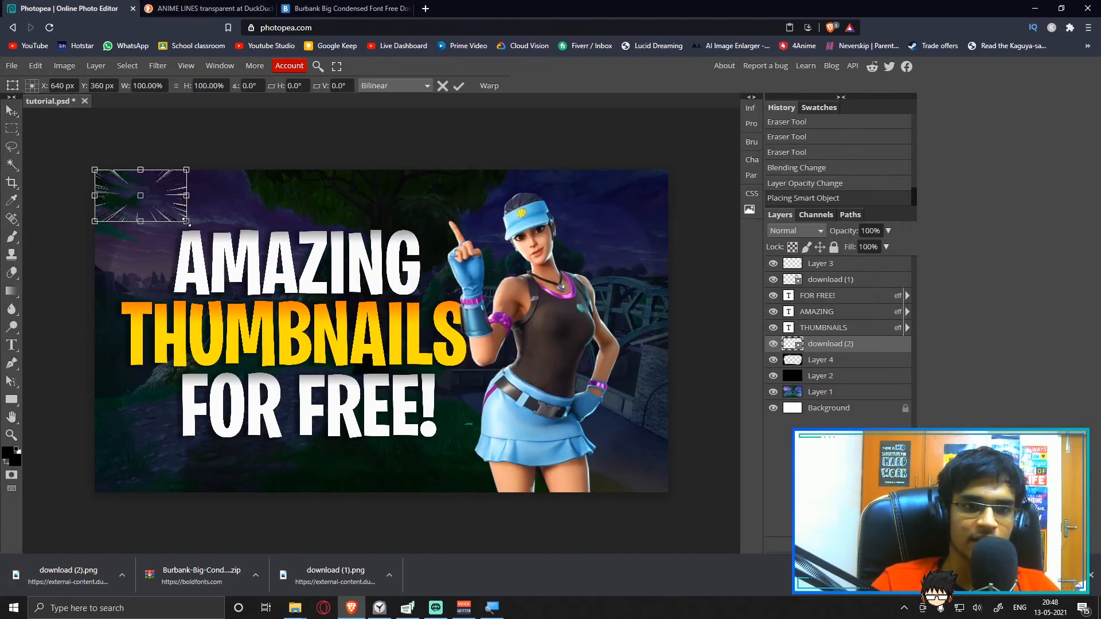
Enlarge the speed lines proportionally to cover the whole canvas, with the streaks radiating in from its edges
{"action": "left_click_drag", "start_coordinate": [186, 222], "coordinate": [679, 493]}
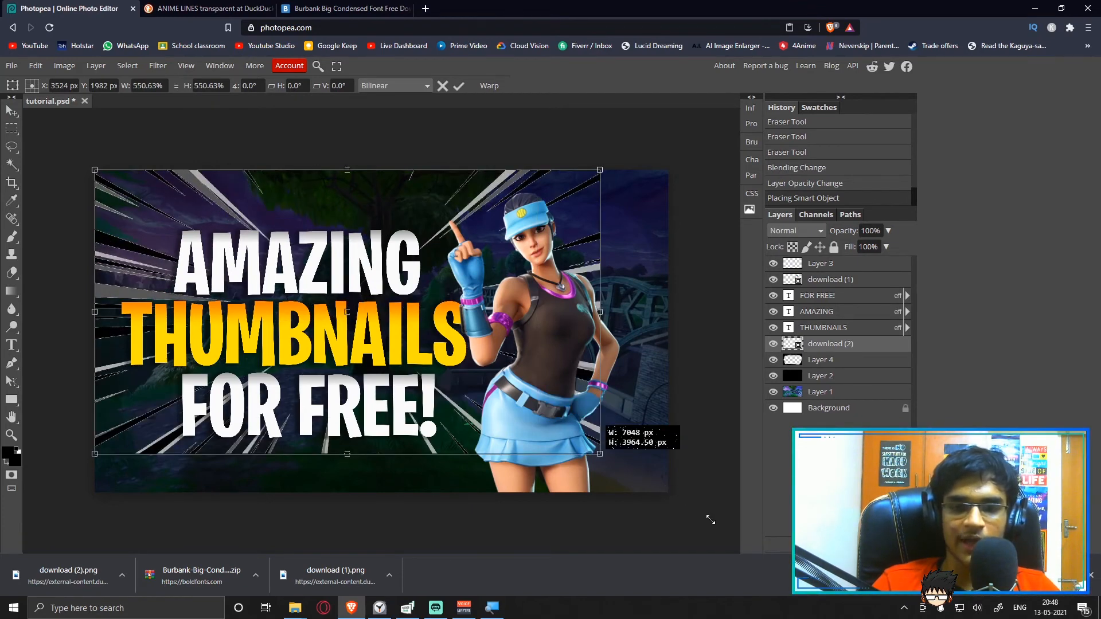
{"action": "key", "text": "Return"}
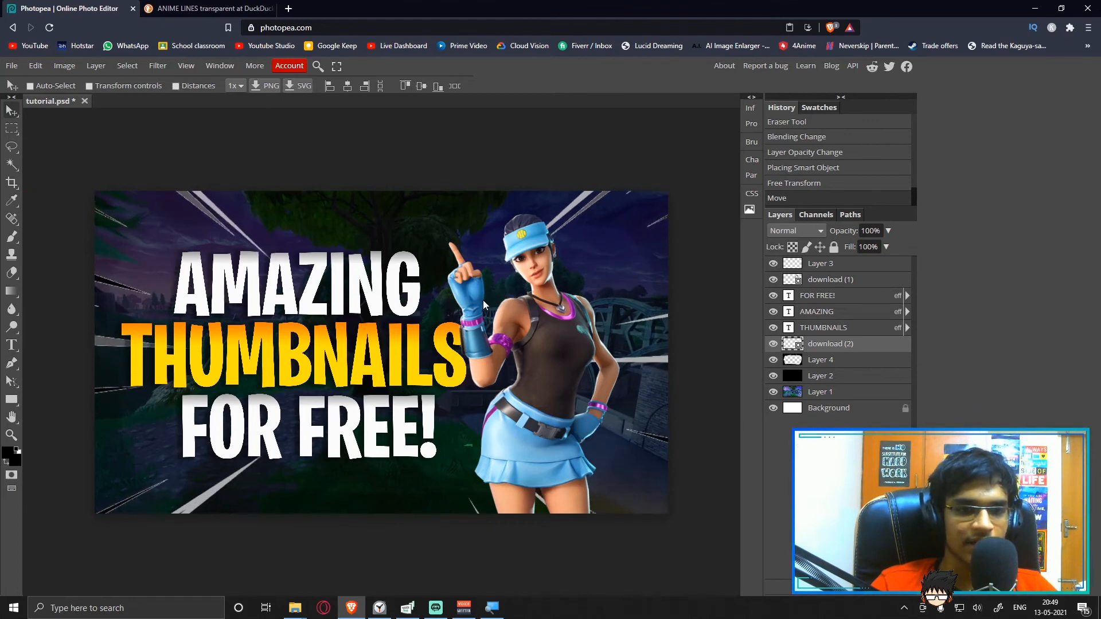
{"action": "key", "text": "ctrl+t"}
{"action": "key", "text": "Escape"}
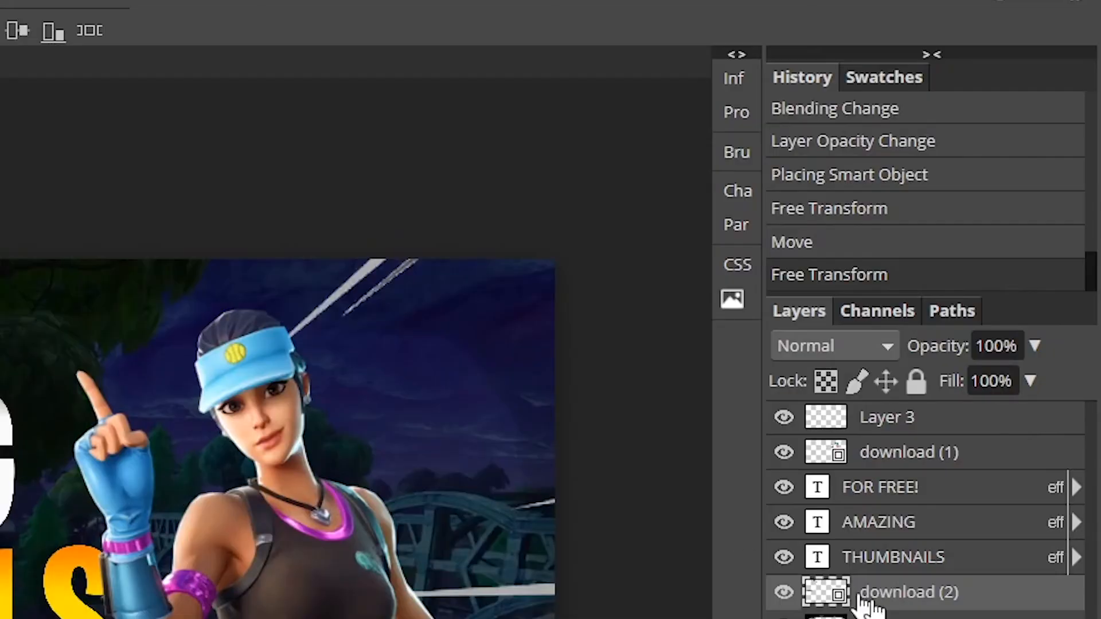
Apply a near-white Color Overlay to the speed lines layer with Normal blend mode and 100% opacity
{"action": "right_click", "coordinate": [862, 598]}
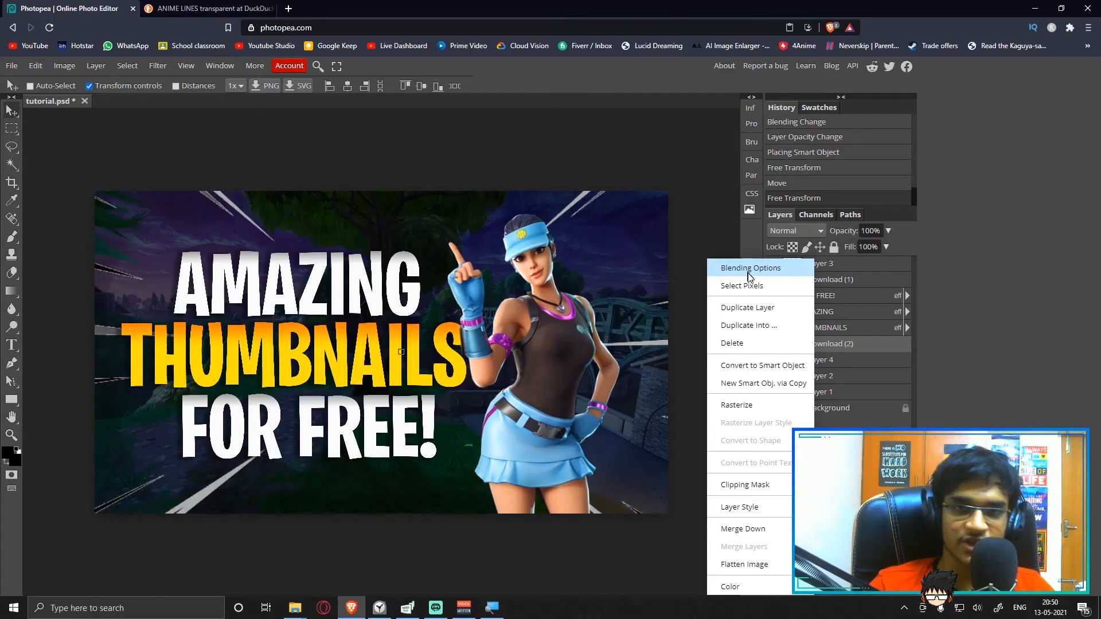
{"action": "left_click", "coordinate": [726, 421]}
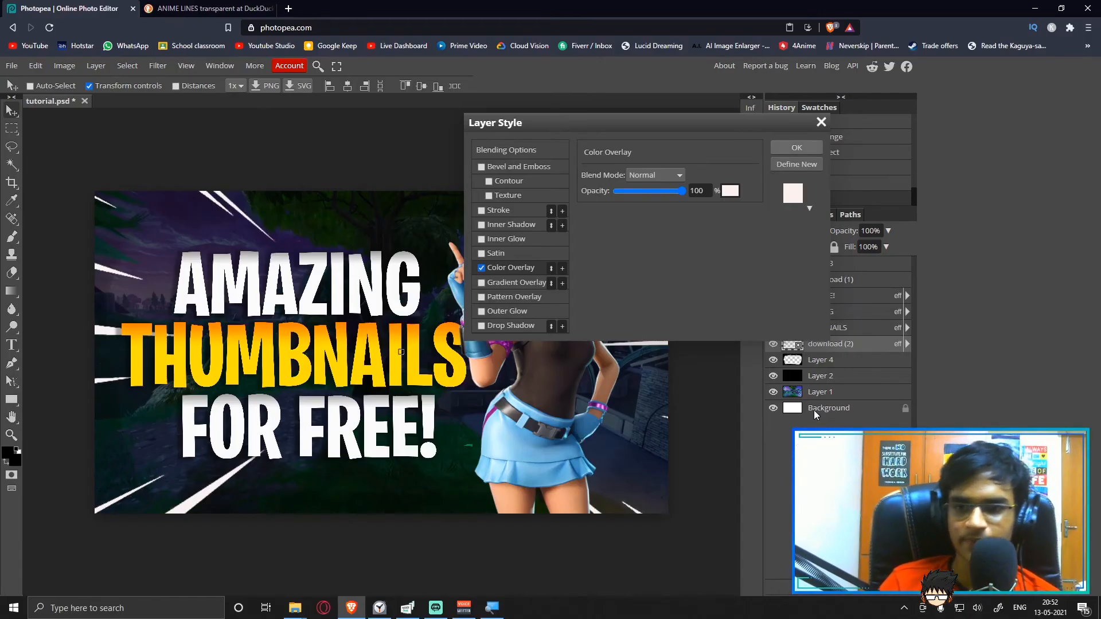
{"action": "key", "text": "Return"}
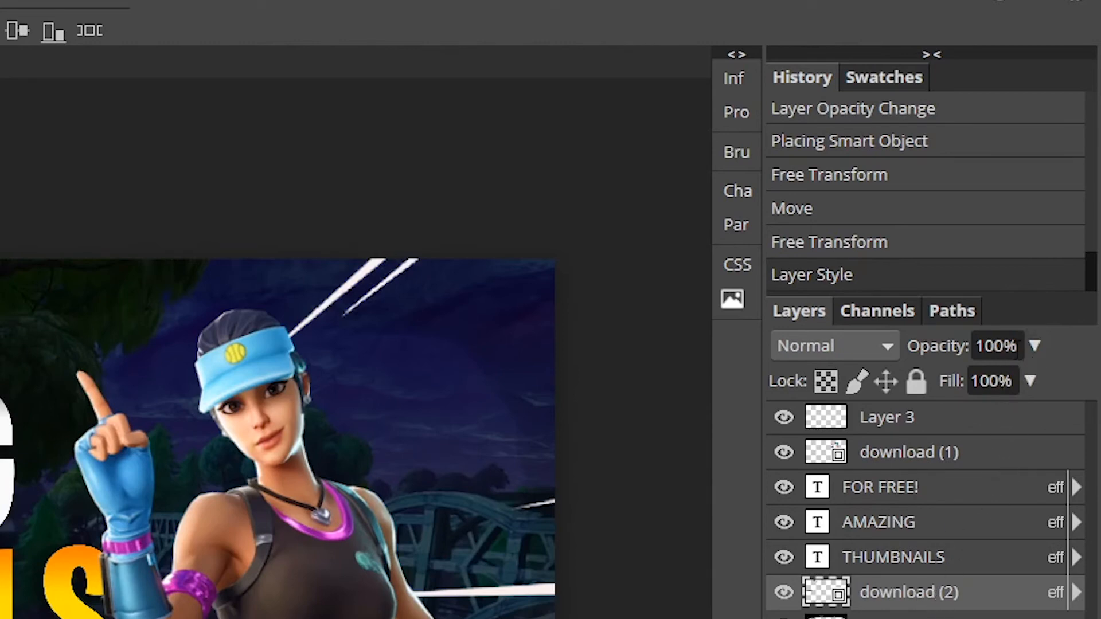
Lower the speed lines layer's opacity to 25% and move it above Layer 3 to the top of the layer stack
{"action": "left_click", "coordinate": [1031, 351]}
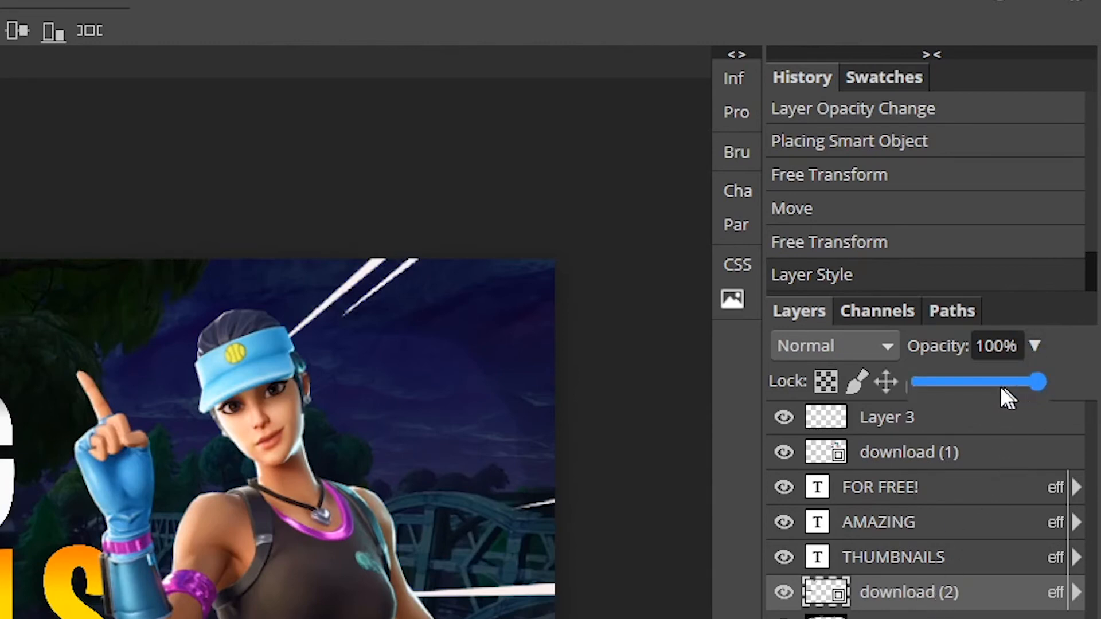
{"action": "left_click_drag", "start_coordinate": [1001, 387], "coordinate": [991, 384]}
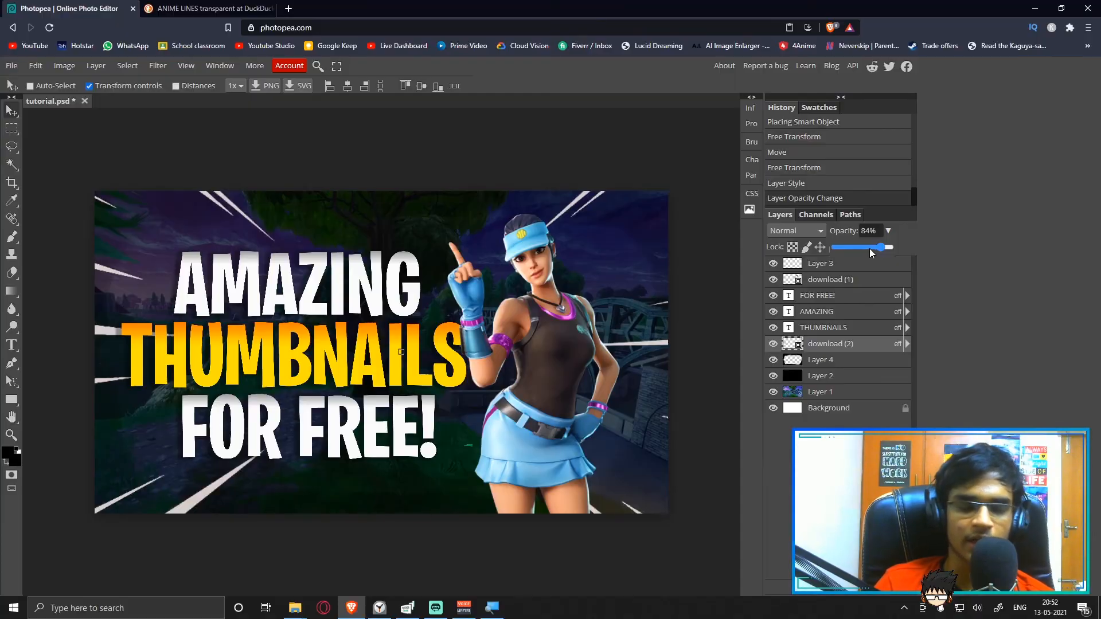
{"action": "left_click_drag", "start_coordinate": [872, 253], "coordinate": [851, 251]}
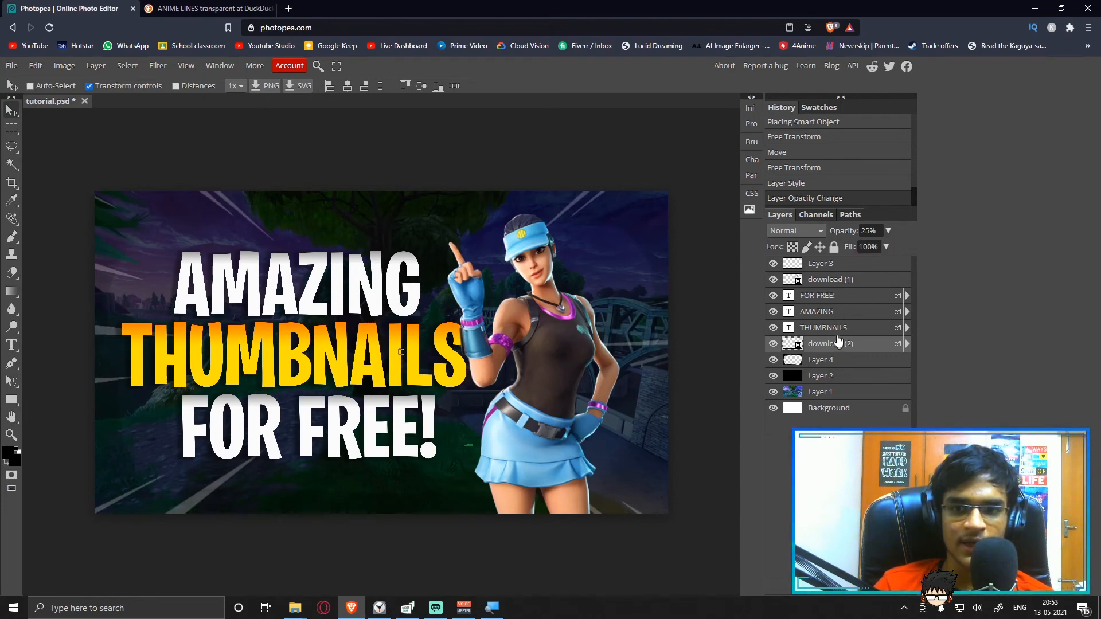
{"action": "left_click_drag", "start_coordinate": [838, 339], "coordinate": [834, 263]}
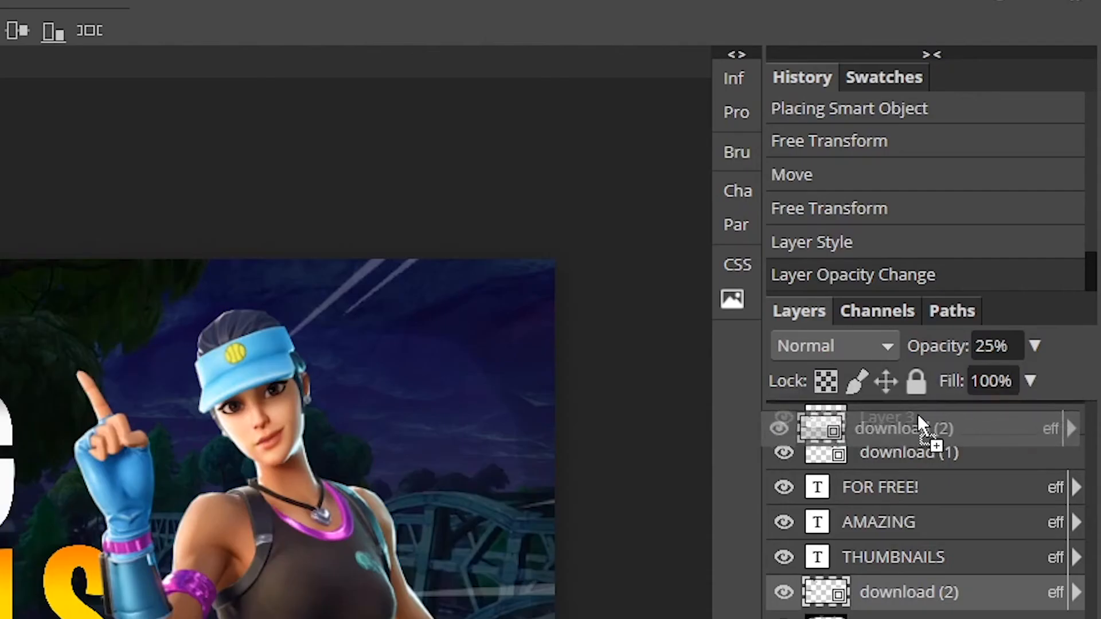
{"action": "left_click_drag", "start_coordinate": [919, 417], "coordinate": [917, 421]}
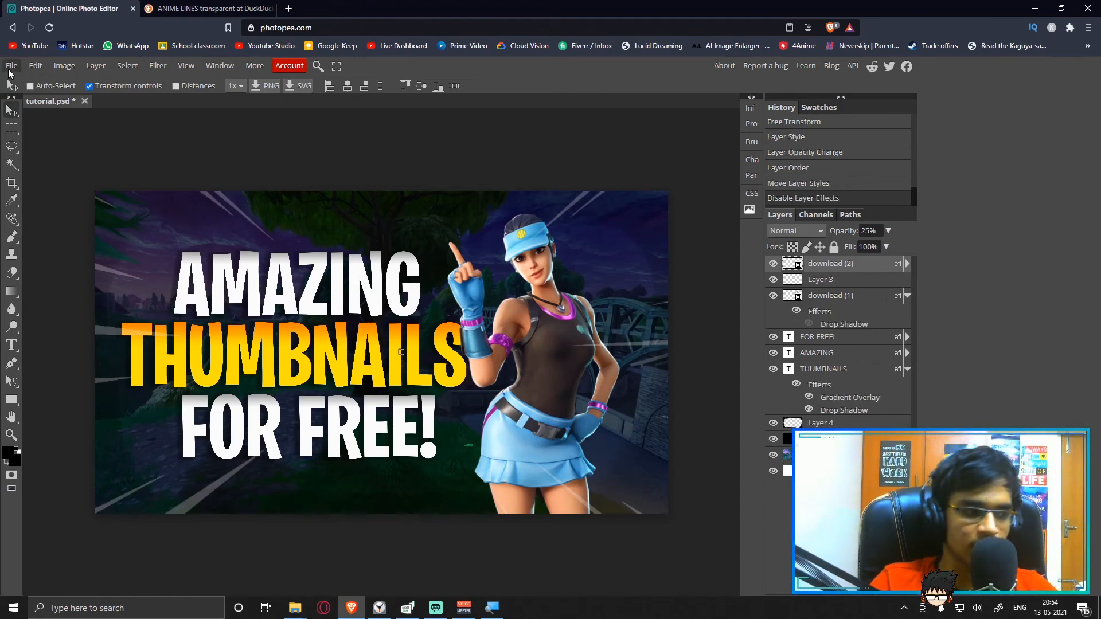
Export the thumbnail as a PNG at 1920 by 1080 px and 100% quality, and save the file
{"action": "left_click", "coordinate": [12, 65]}
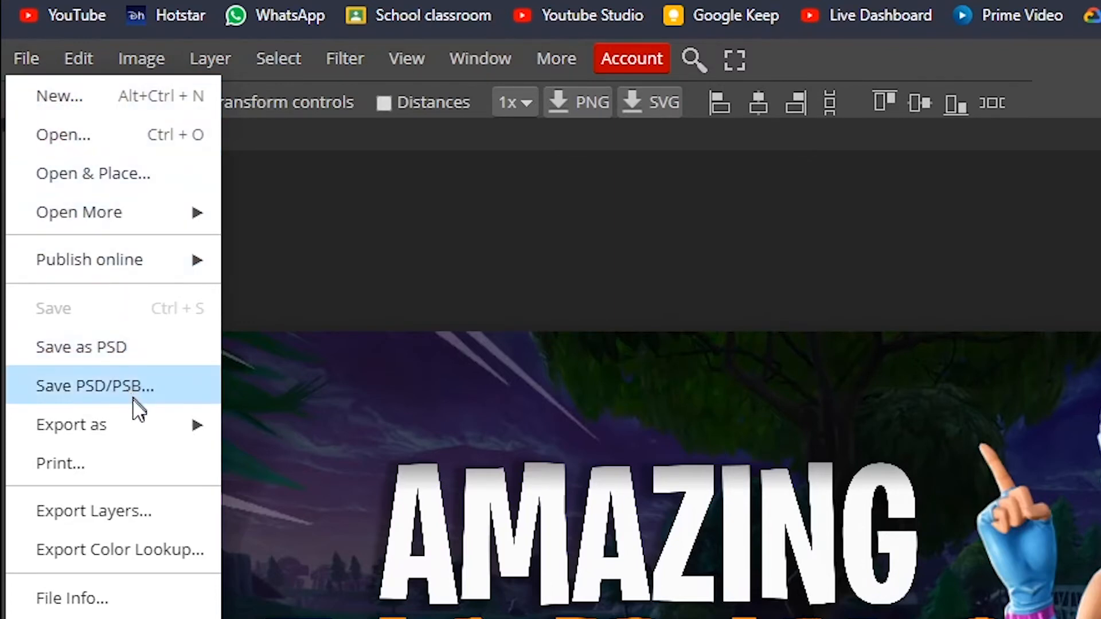
{"action": "mouse_move", "coordinate": [129, 420]}
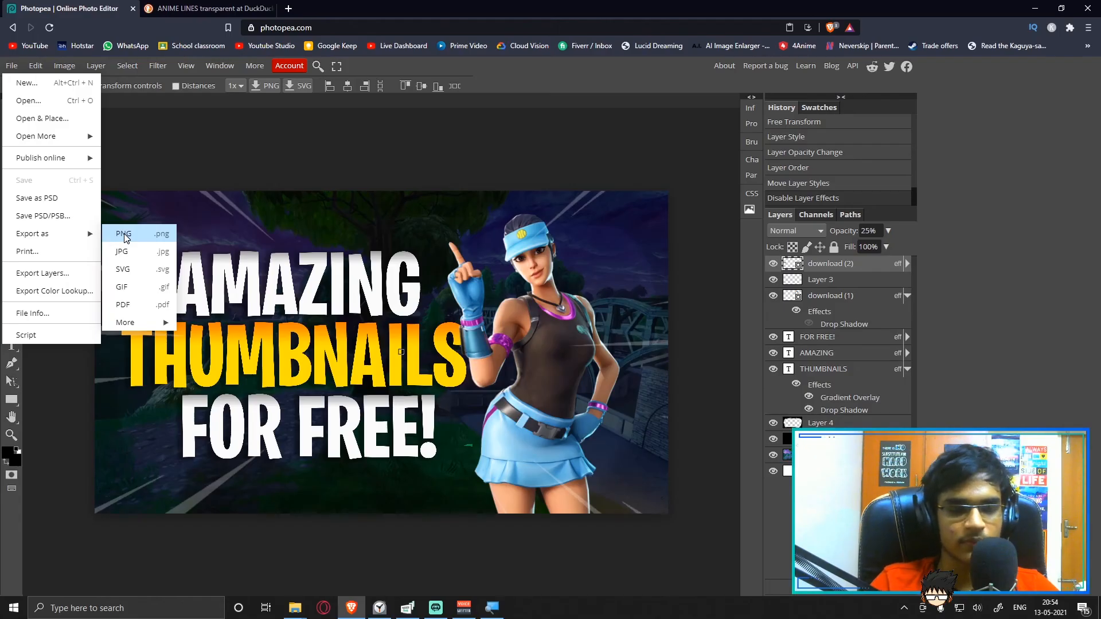
{"action": "left_click", "coordinate": [124, 233]}
{"action": "double_click", "coordinate": [796, 150]}
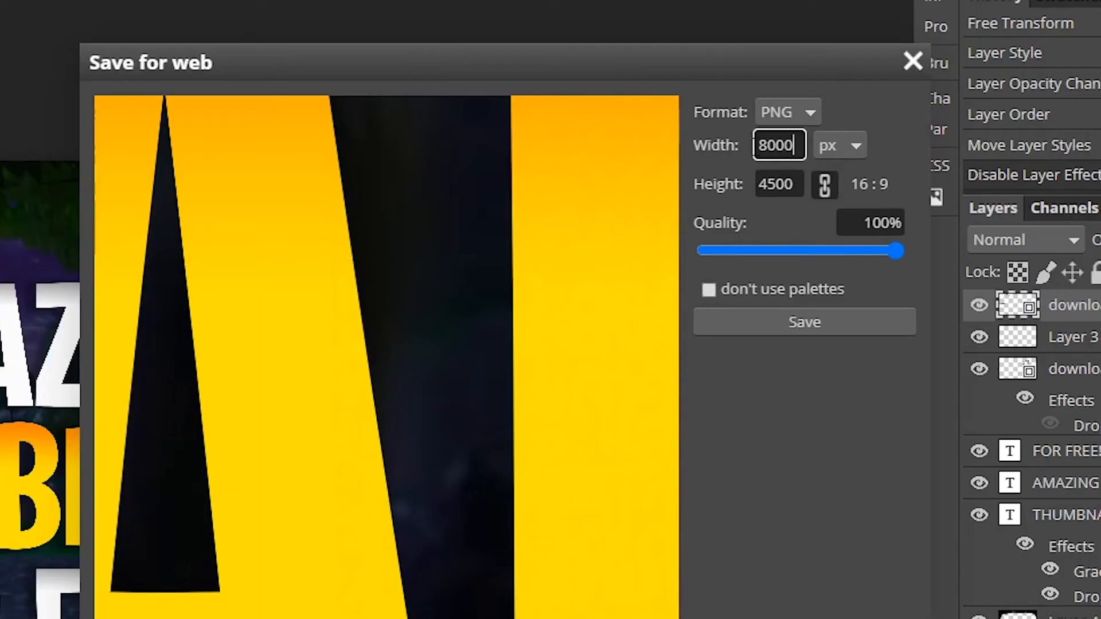
{"action": "type", "text": "1920"}
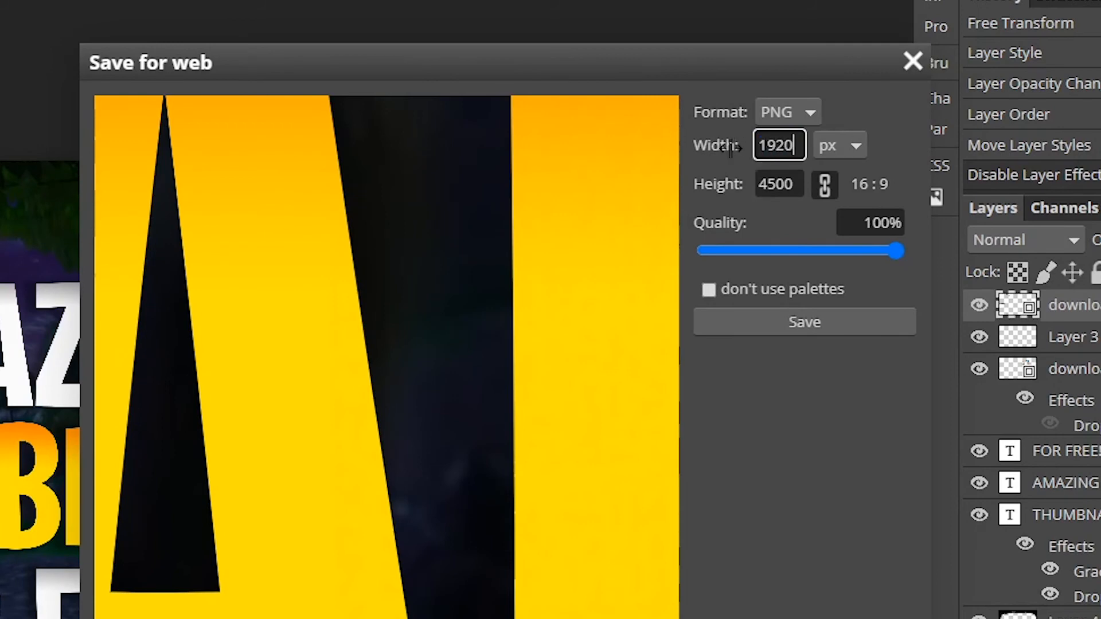
{"action": "left_click", "coordinate": [770, 172]}
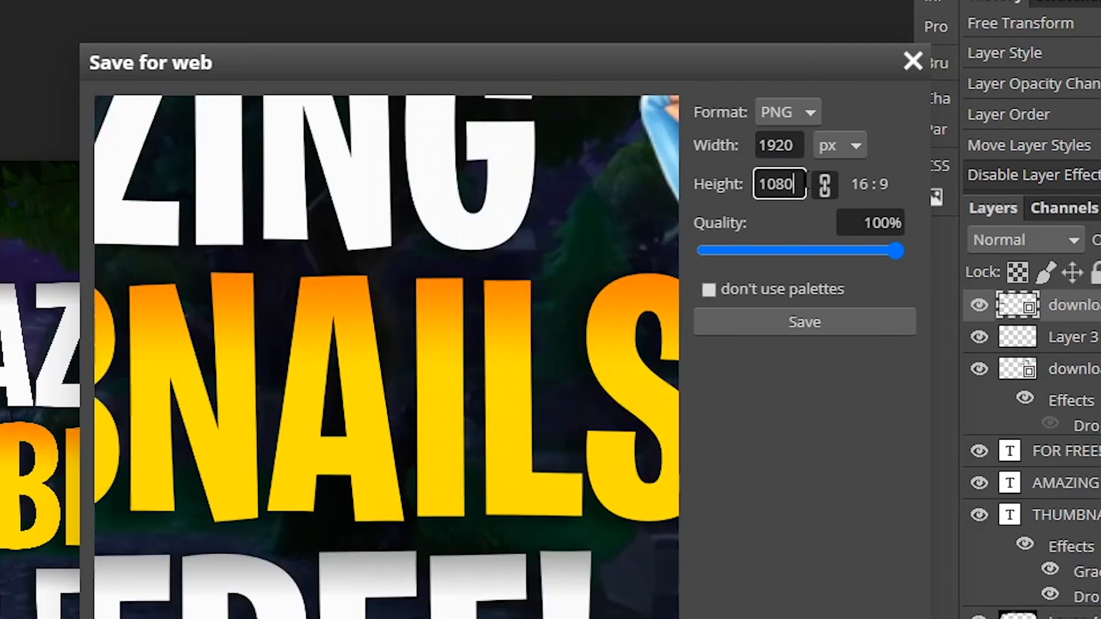
{"action": "left_click_drag", "start_coordinate": [403, 234], "coordinate": [531, 282]}
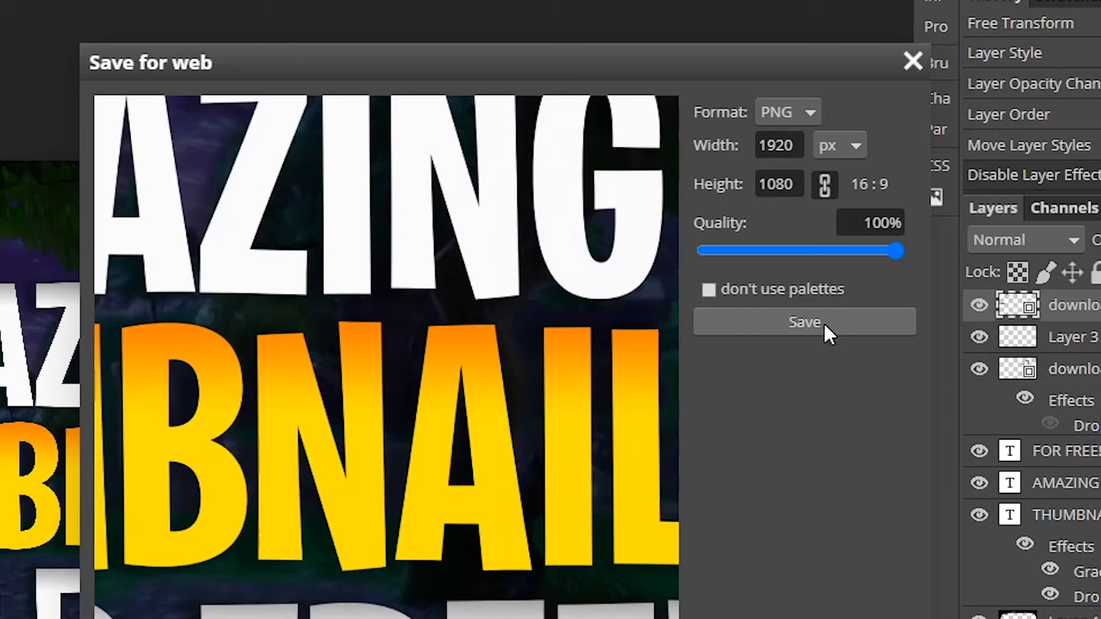
{"action": "left_click", "coordinate": [824, 322]}
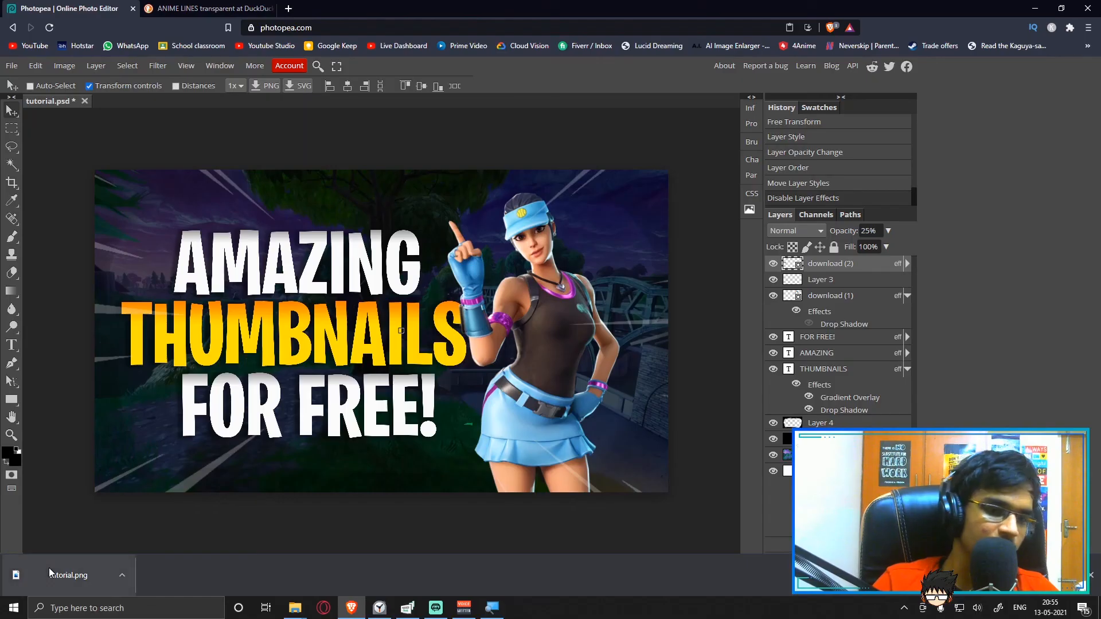
Open the exported tutorial.png in the Photos viewer to check the thumbnail, and return to Photopea
{"action": "left_click", "coordinate": [51, 573]}
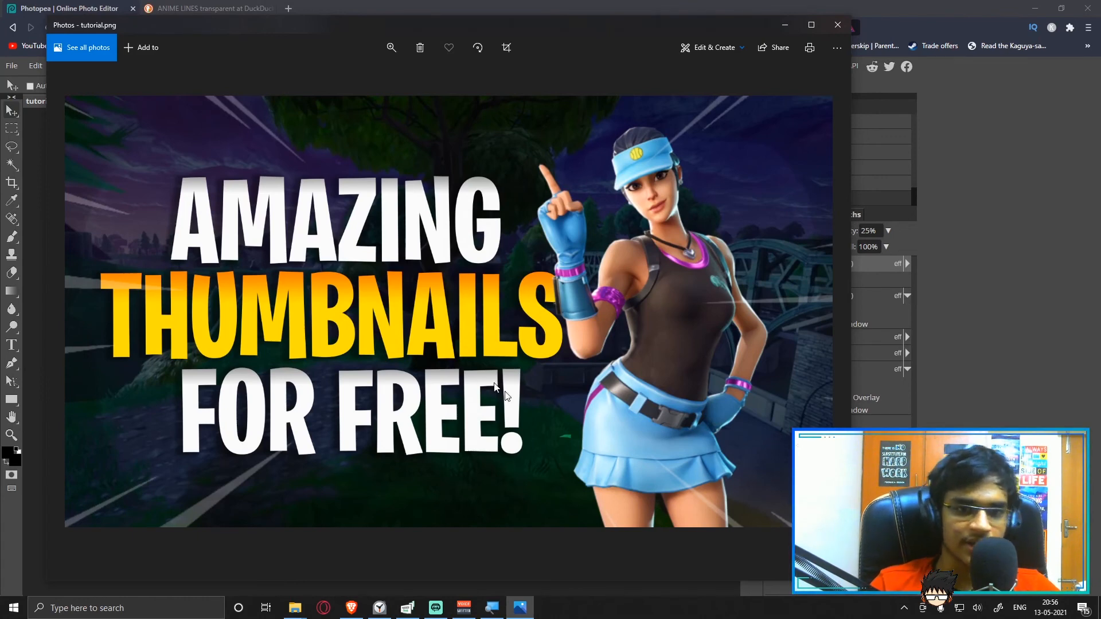
{"action": "key", "text": "alt+Tab"}
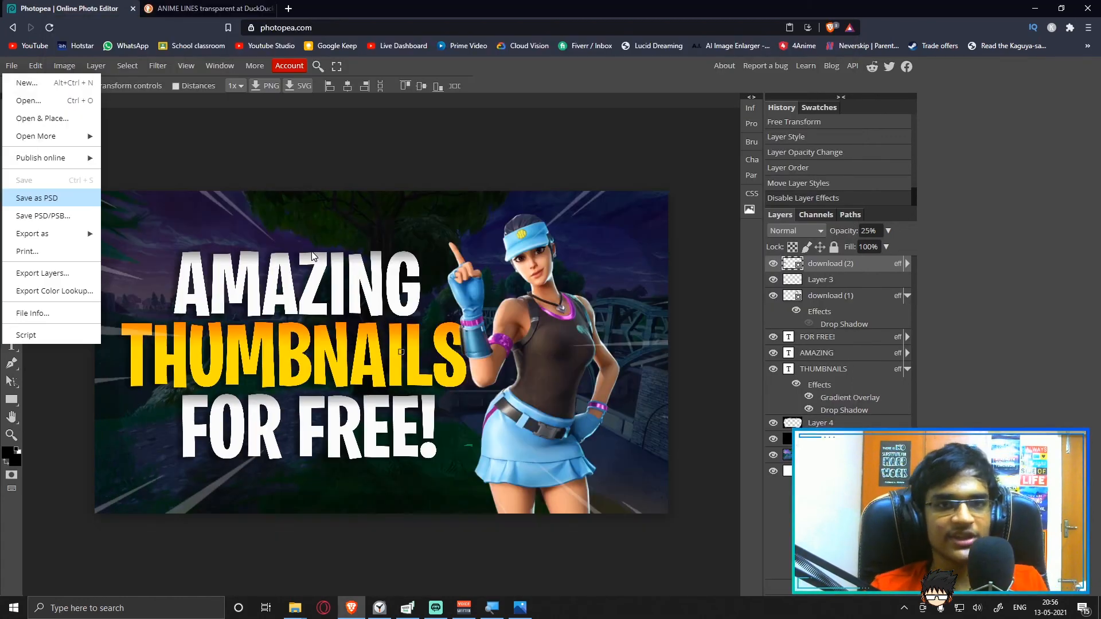